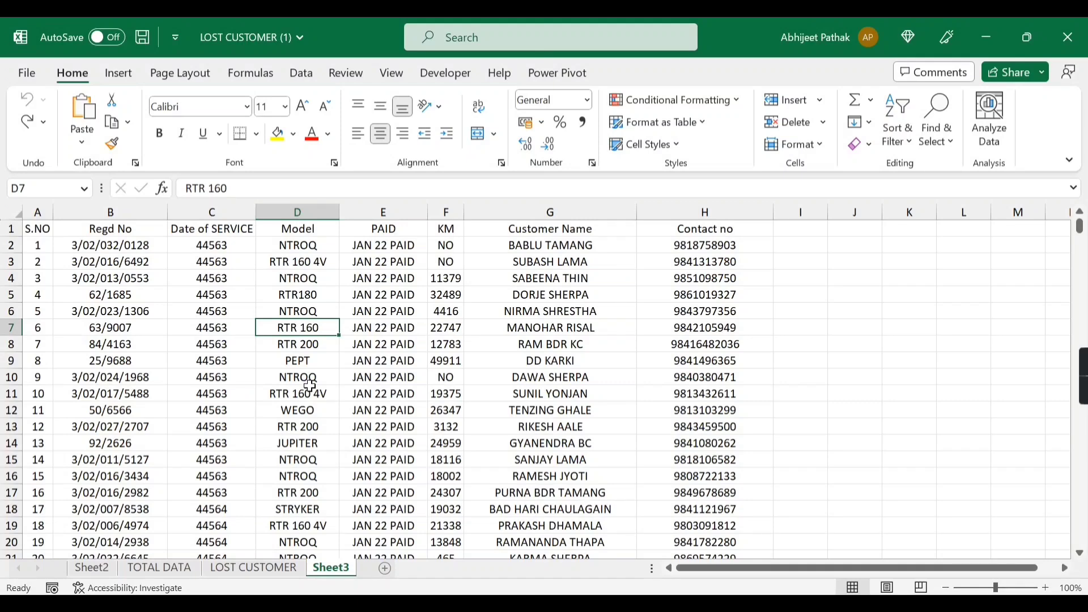
key("ctrl+g")
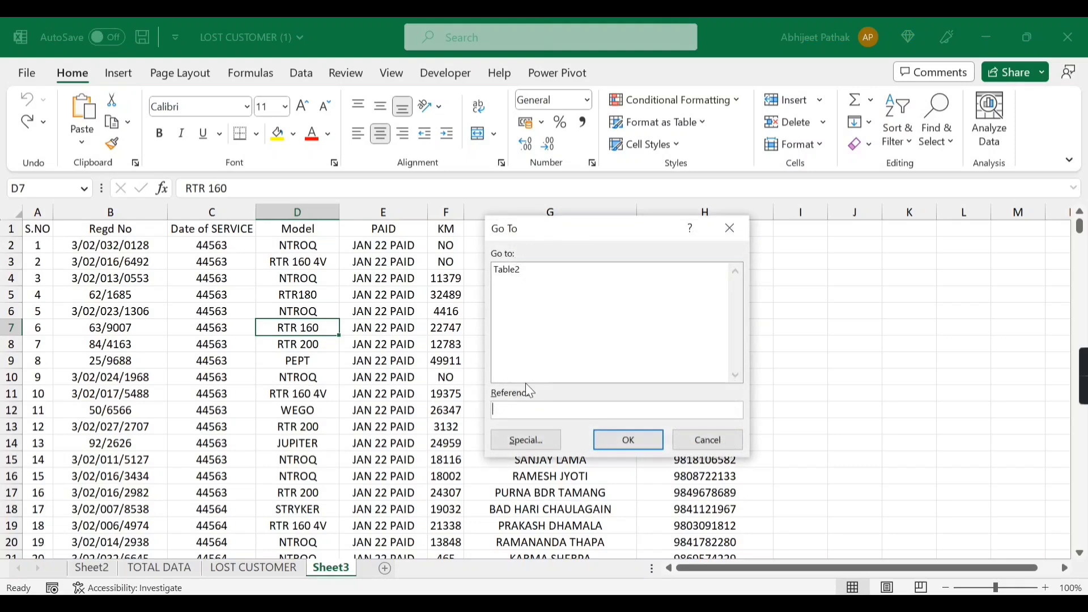
left_click(537, 442)
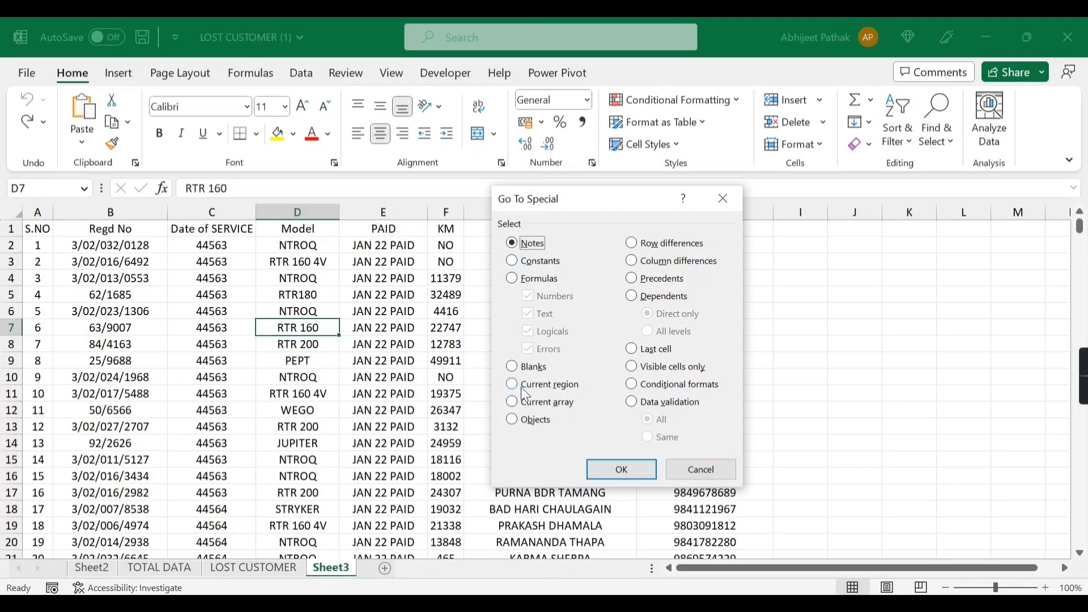
left_click(702, 475)
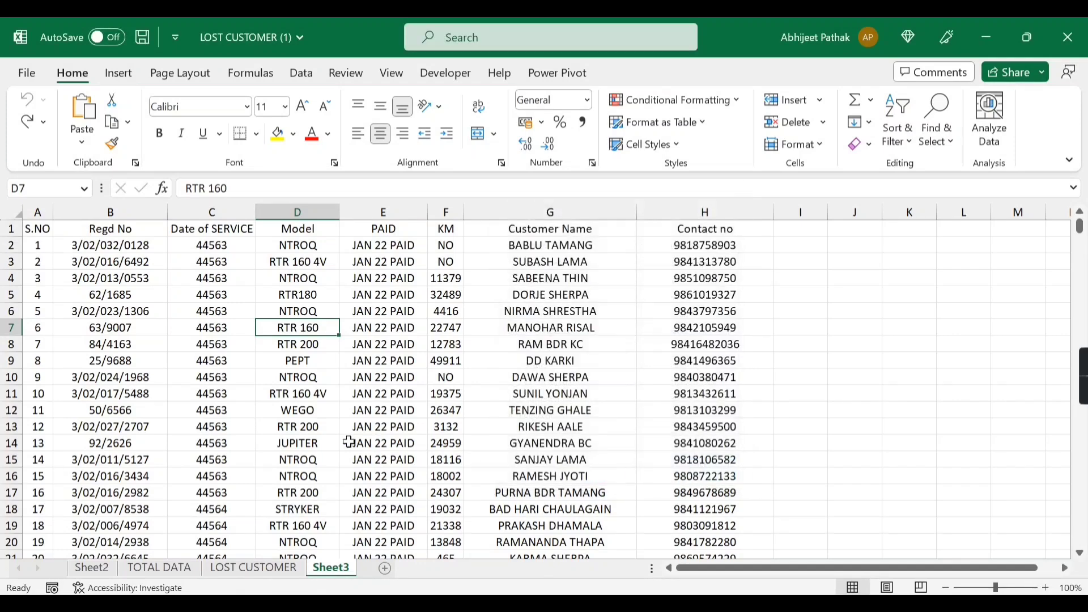
- Examine how far the data table extends, from the S.NO header down to the last row and across to the Contact no column
left_click(42, 232)
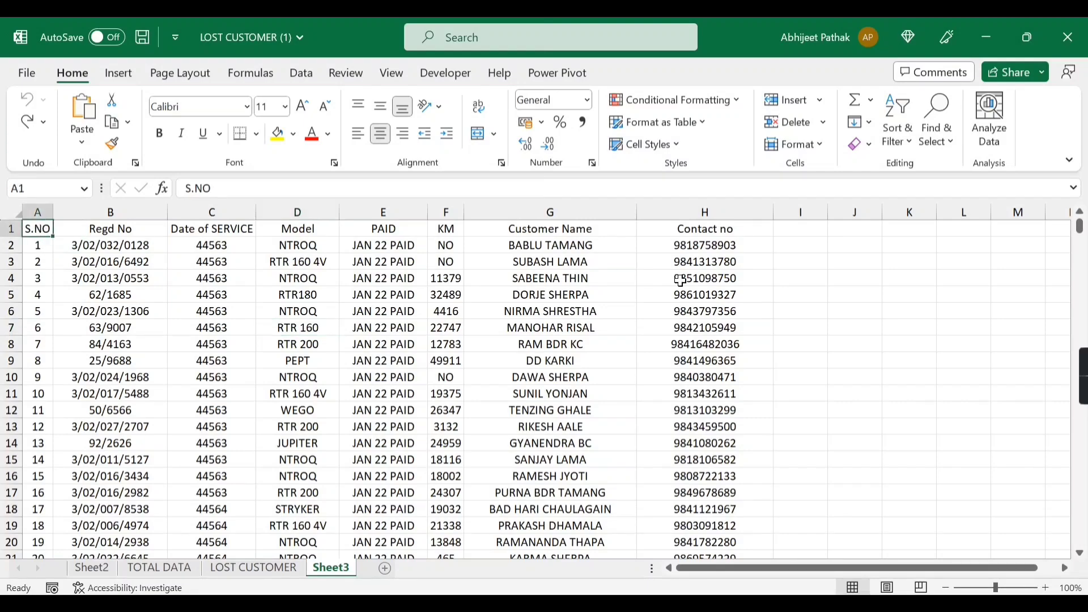
key("ctrl+Down")
key("Right")
key("Right")
key("Right")
key("Right")
key("Right")
key("Right")
key("Right")
key("Right")
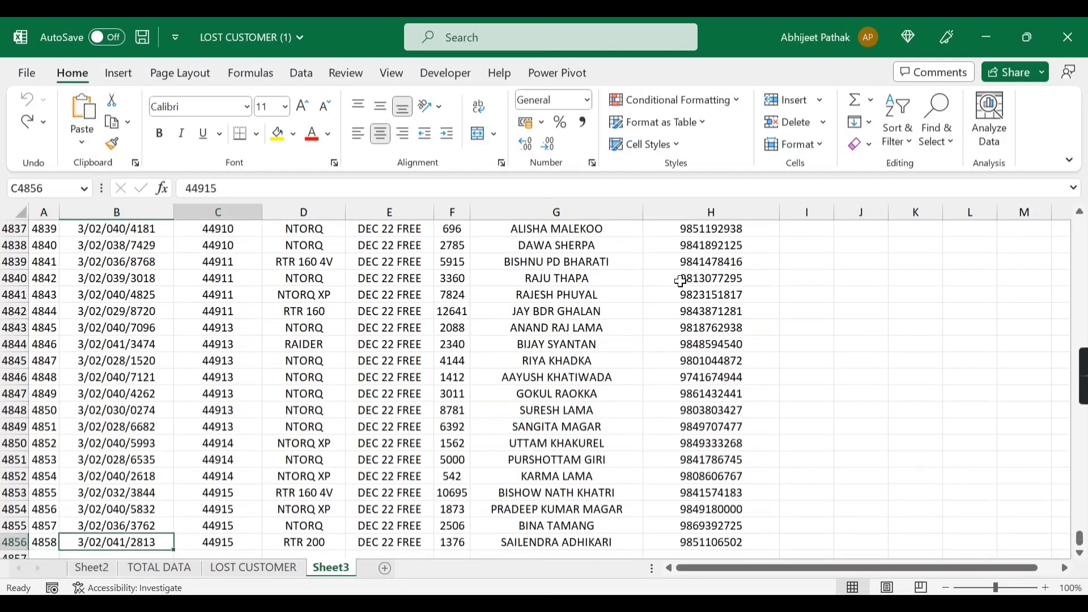
key("Left")
key("ctrl+Up")
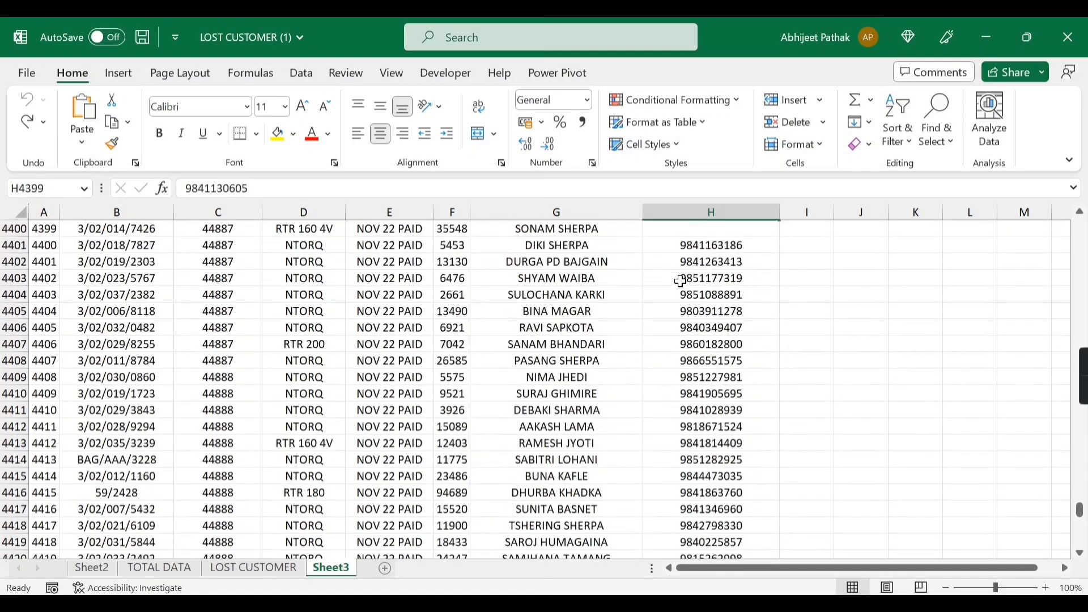
key("ctrl+Up")
key("Left")
key("Left")
key("Left")
- Select the whole data table from cell D4407 using Go To Special with the Current region option
left_click(367, 349)
left_click(270, 364)
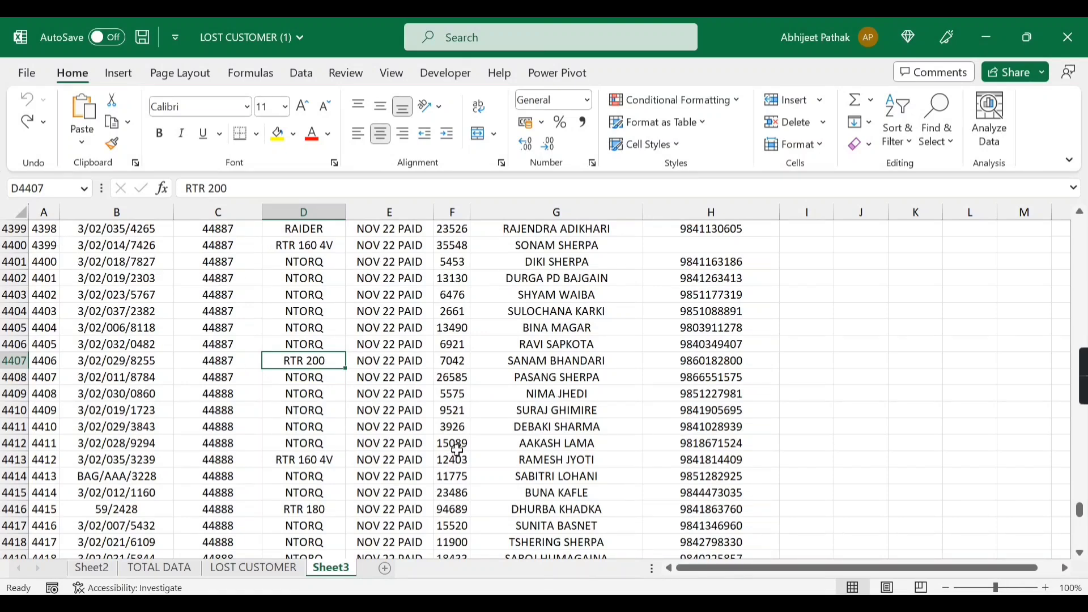
key("ctrl+g")
left_click(523, 442)
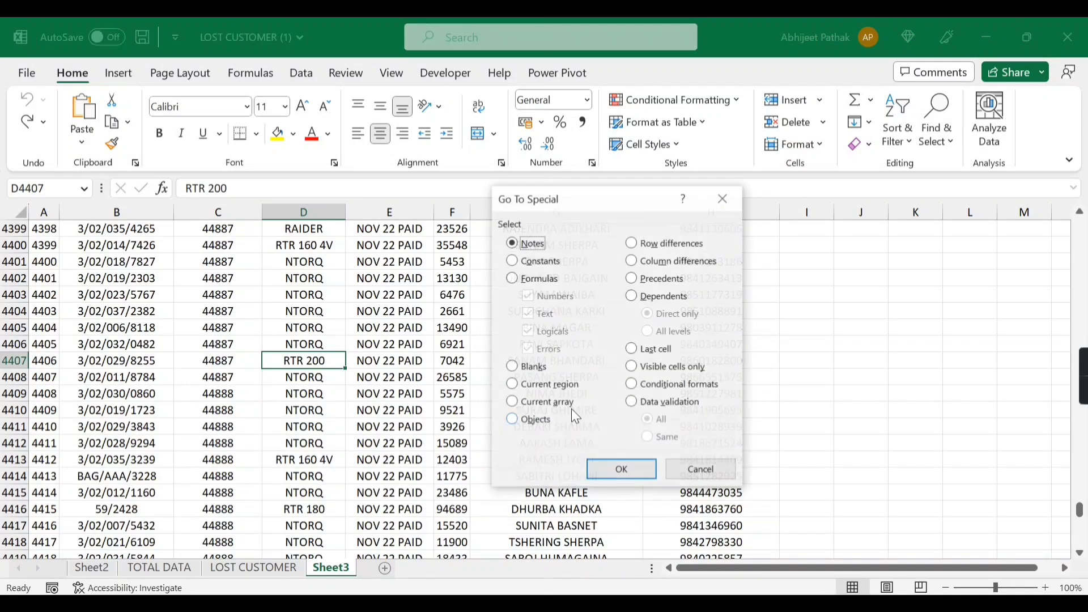
left_click(545, 391)
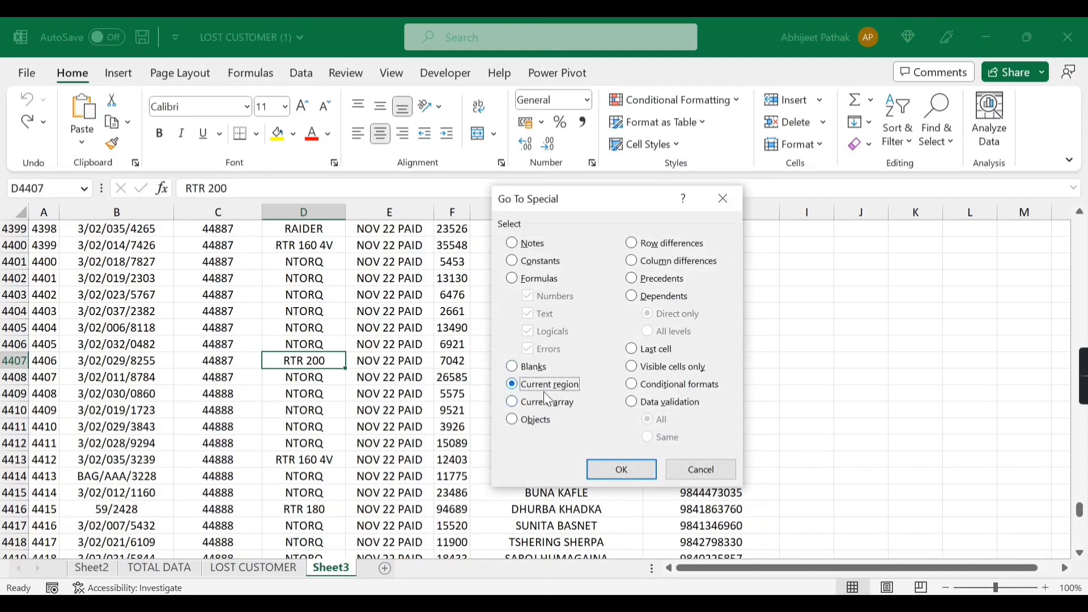
left_click(622, 470)
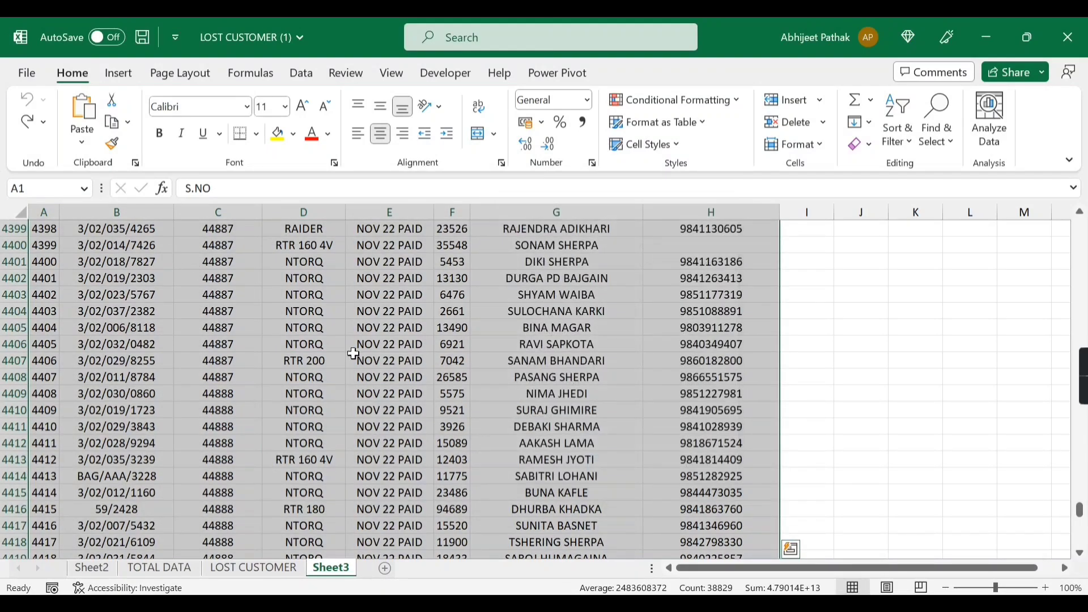
- Insert a blank row at row 8, between the records with S.NO 6 and 7
scroll(377, 357, "up", 8)
left_click_drag(1083, 519, 1081, 227)
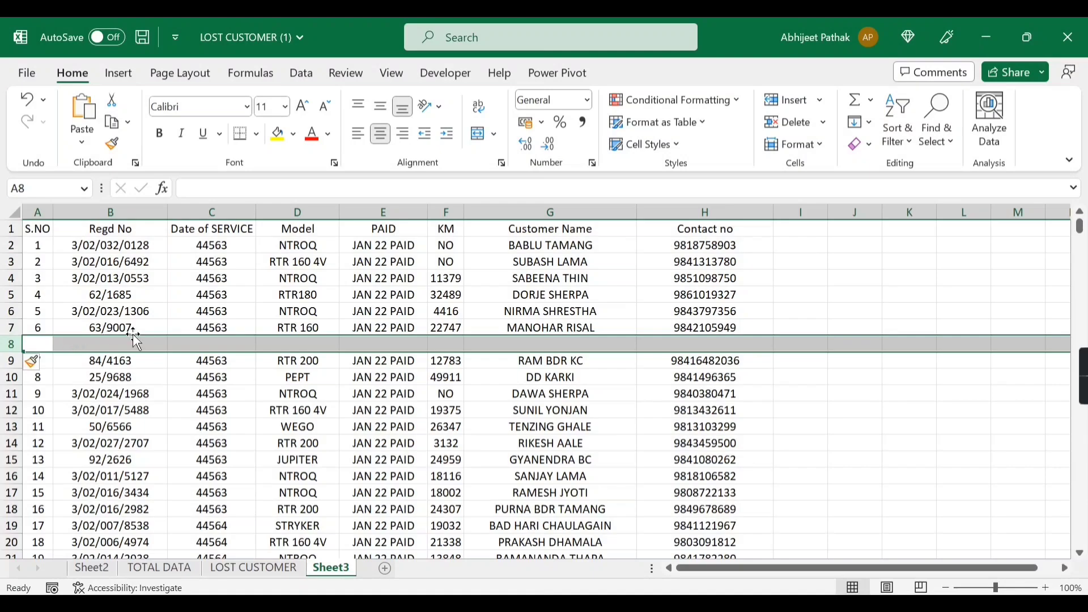
left_click(131, 312)
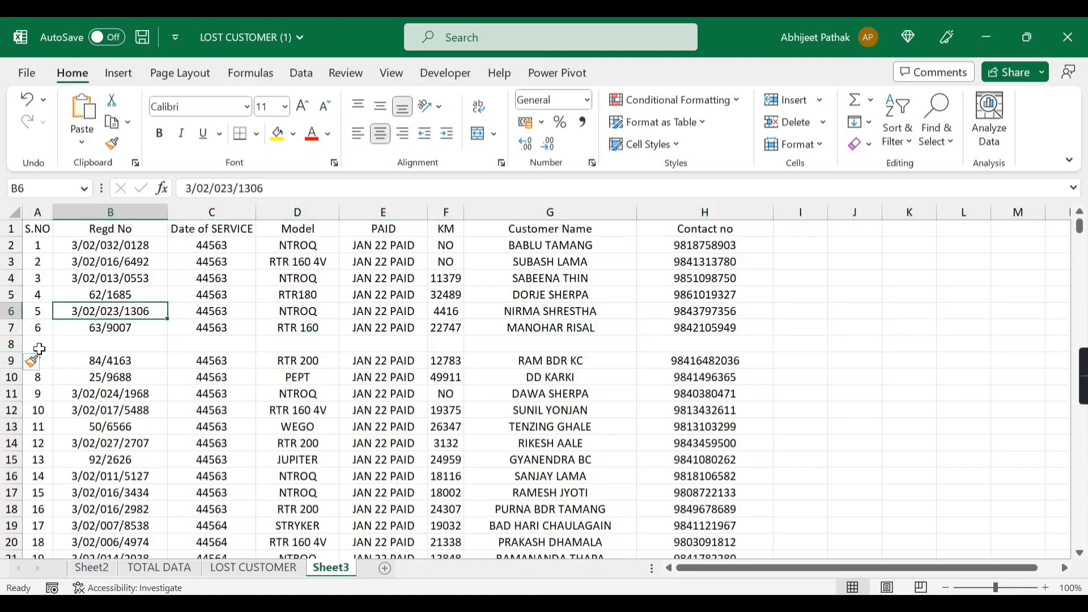
left_click(104, 260)
left_click_drag(34, 344, 708, 360)
left_click(196, 265)
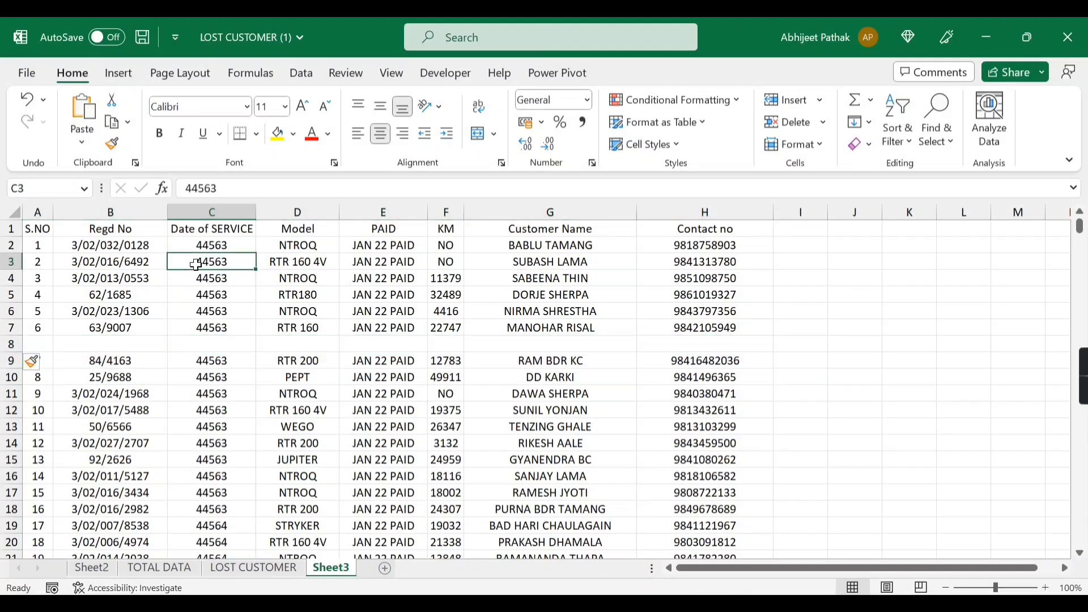
- Mark the block A1:H7 above the blank row manually to check its extent
left_click(35, 229)
left_click_drag(35, 229, 723, 332)
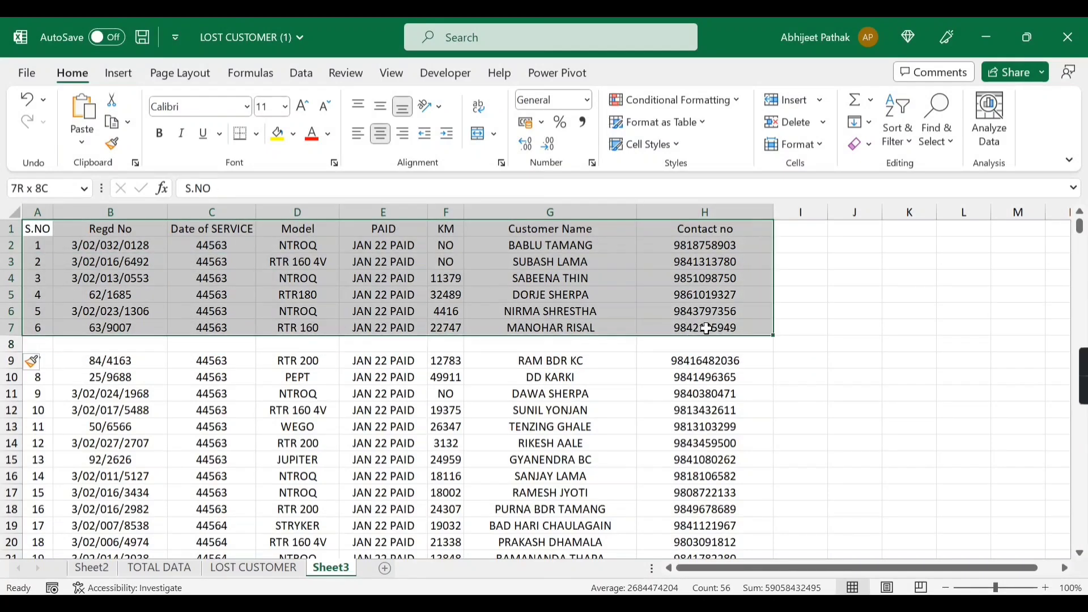
left_click(110, 278)
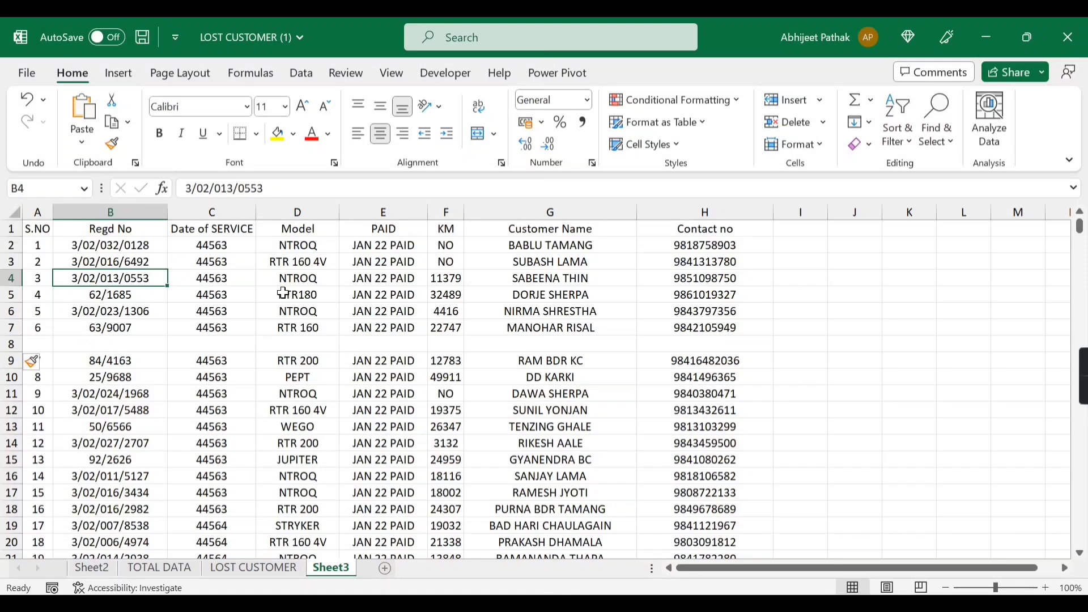
- Select the block above the blank row from cell D4 using Go To Special with the Current region option
left_click(40, 229)
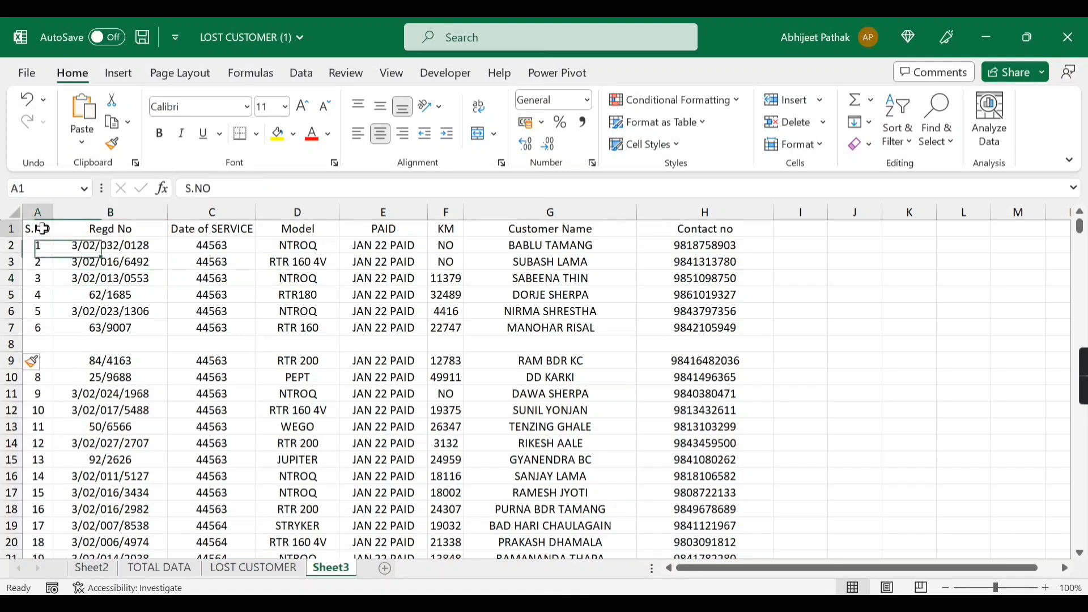
left_click(710, 328)
left_click(335, 279)
key("ctrl+g")
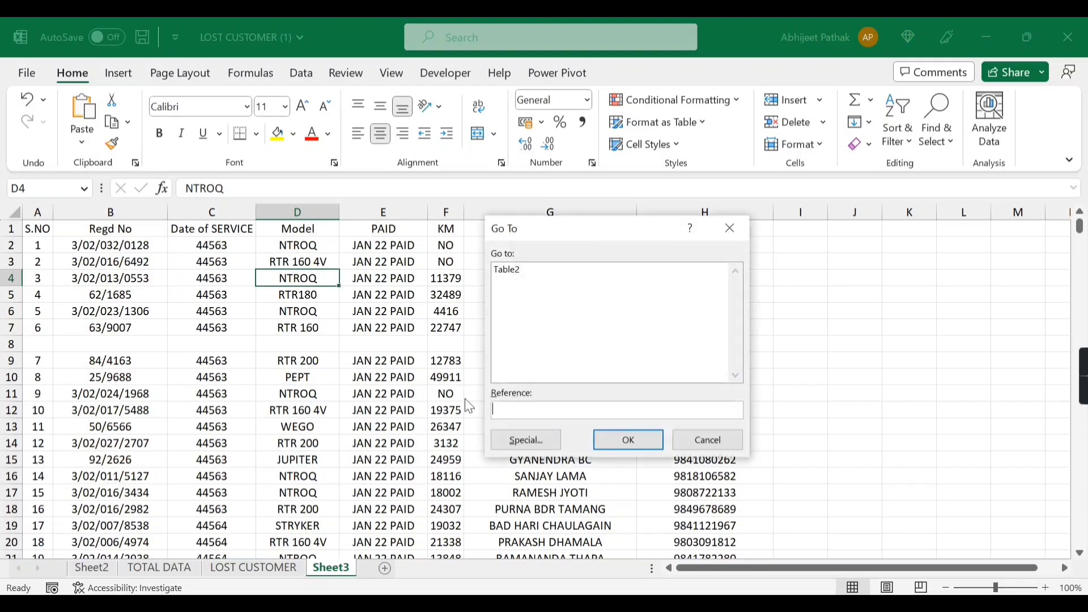
left_click(517, 440)
left_click(547, 385)
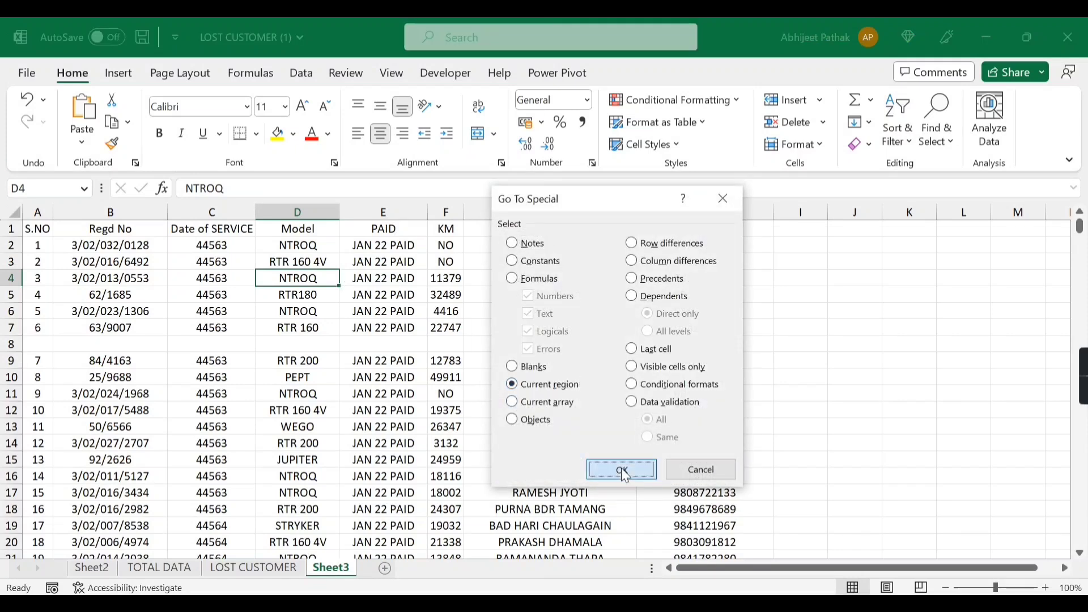
left_click(622, 469)
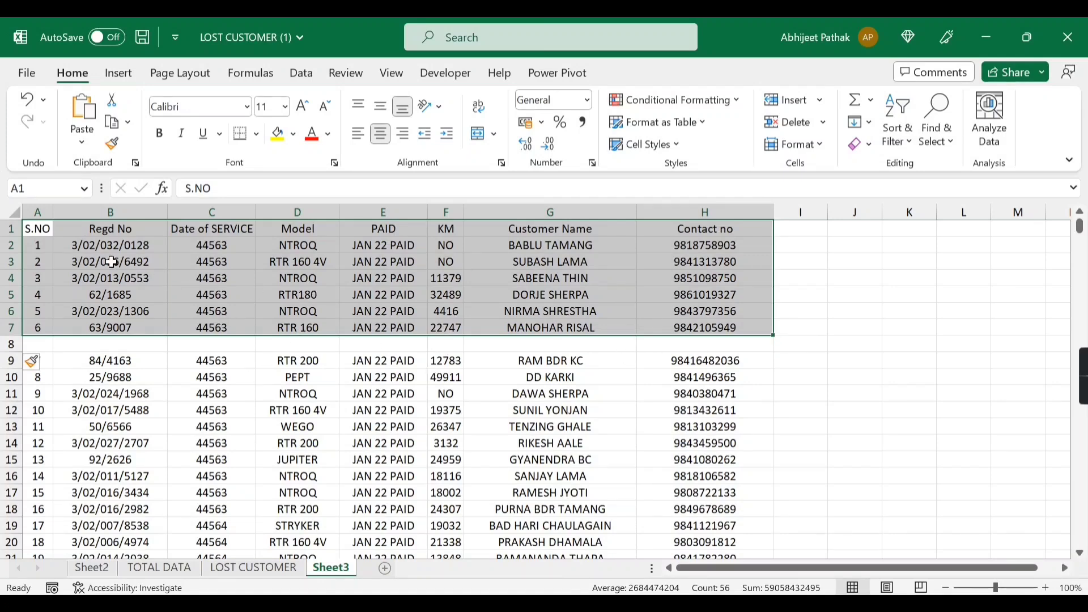
left_click_drag(38, 228, 708, 328)
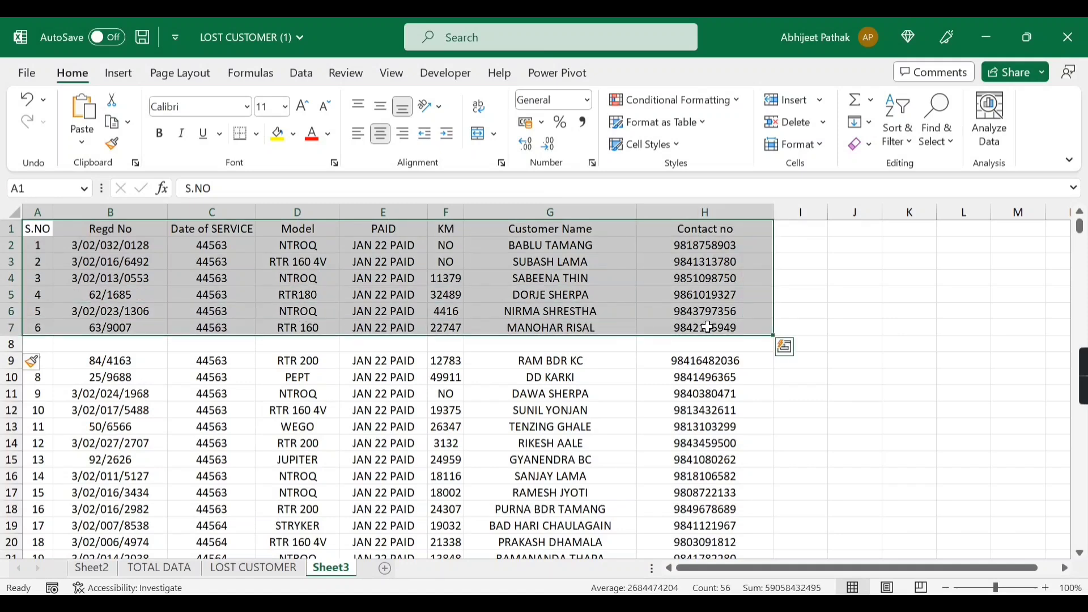
- Select the block below the blank row from cell B12 using Go To Special's Current region option, and review its extent
left_click(142, 412)
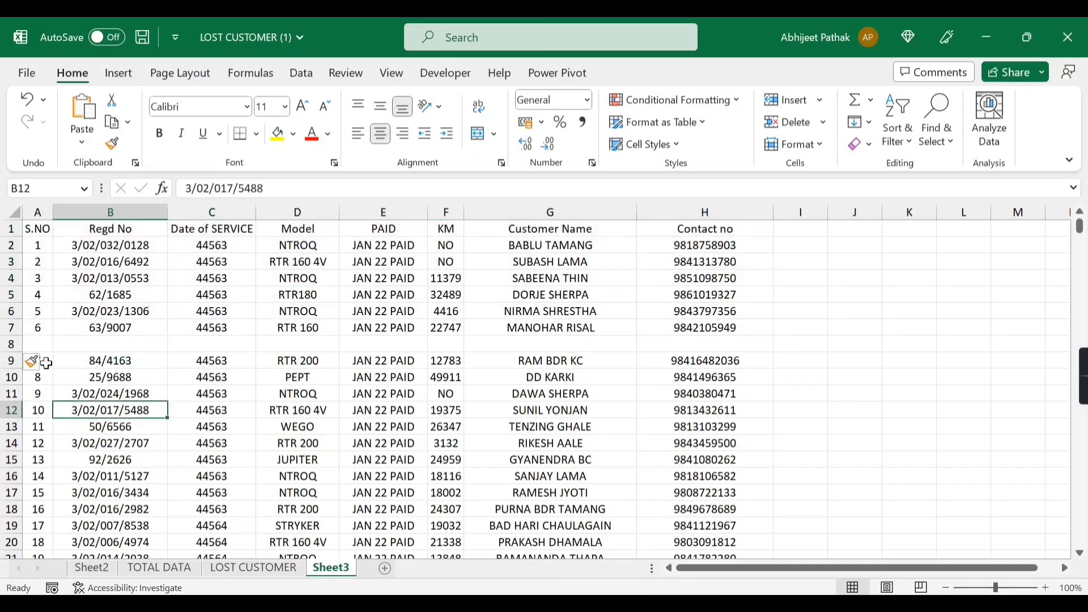
key("ctrl+g")
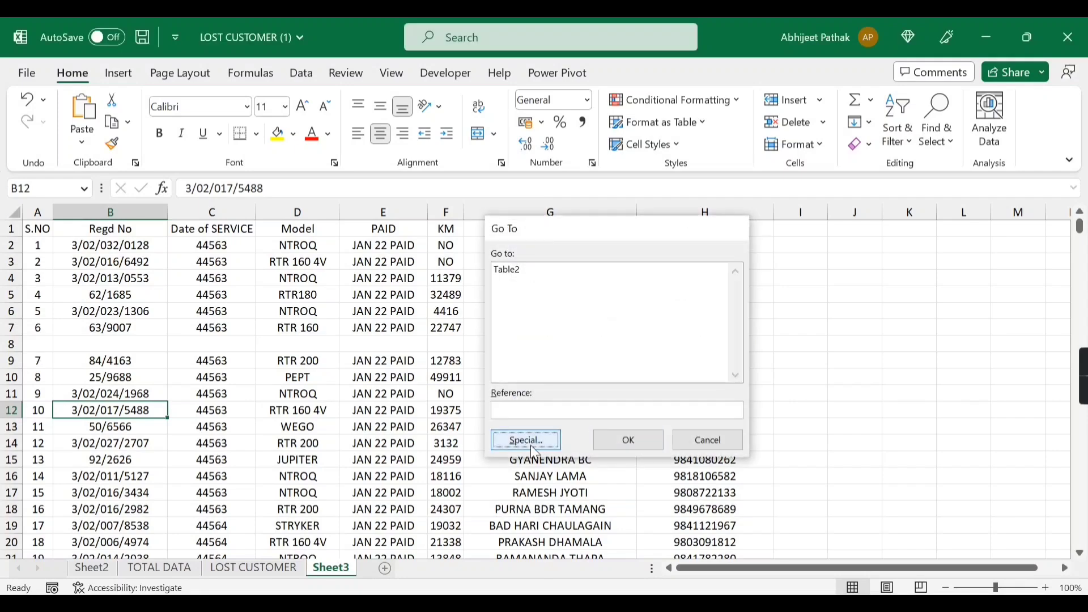
left_click(529, 442)
left_click(506, 383)
left_click(622, 468)
scroll(459, 429, "down", 7)
scroll(459, 429, "down", 20)
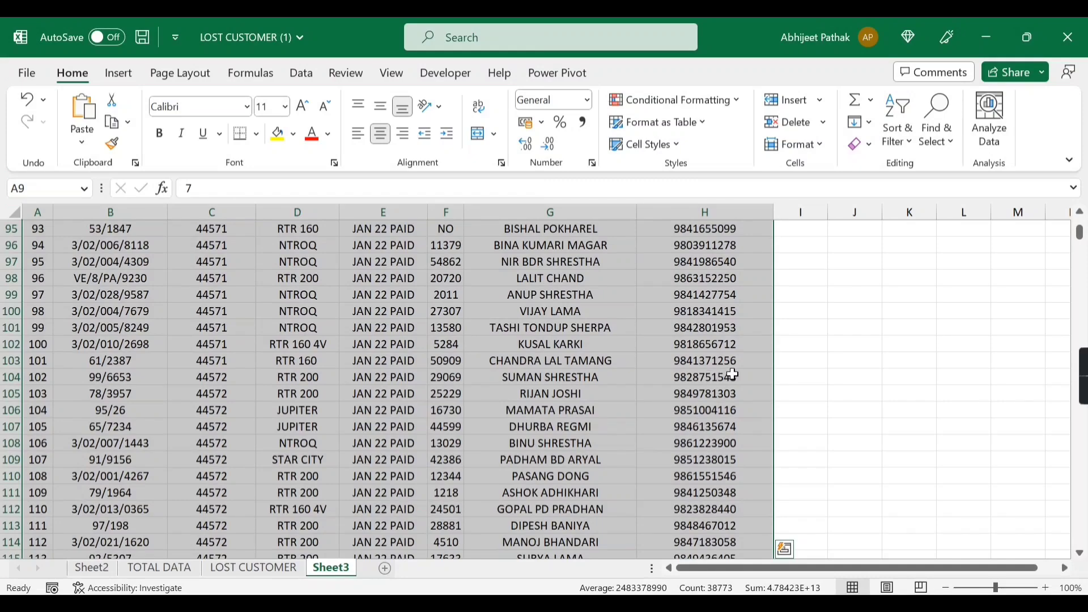
mouse_move(1081, 232)
left_mouse_down()
mouse_move(1084, 565)
mouse_move(1081, 224)
left_mouse_up()
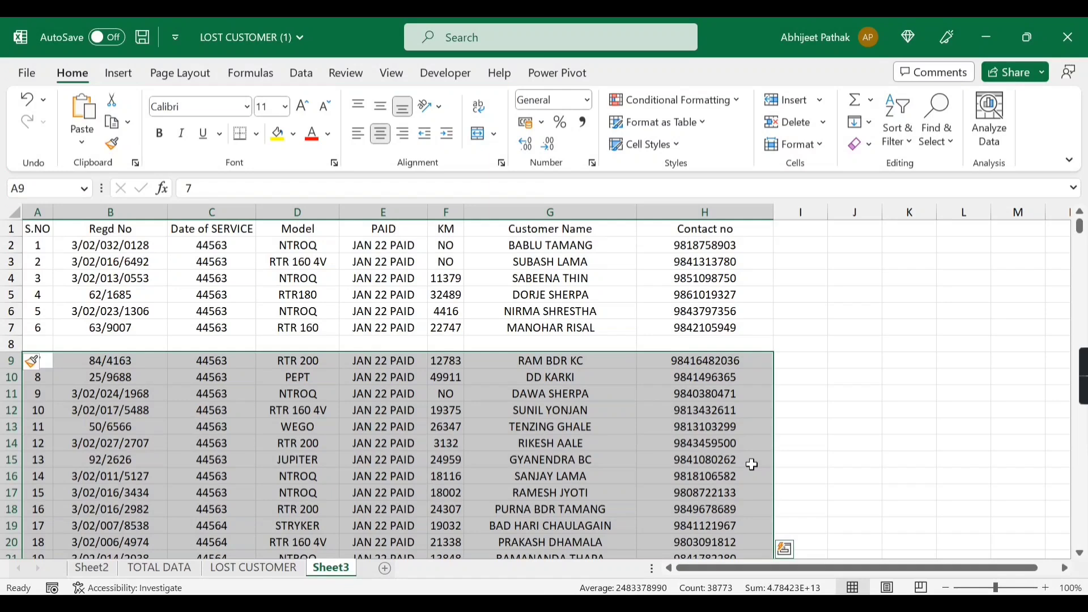
- Undo the blank row insertion at row 8 and check the Go To Special options from cell E11 without applying any
key("ctrl+z")
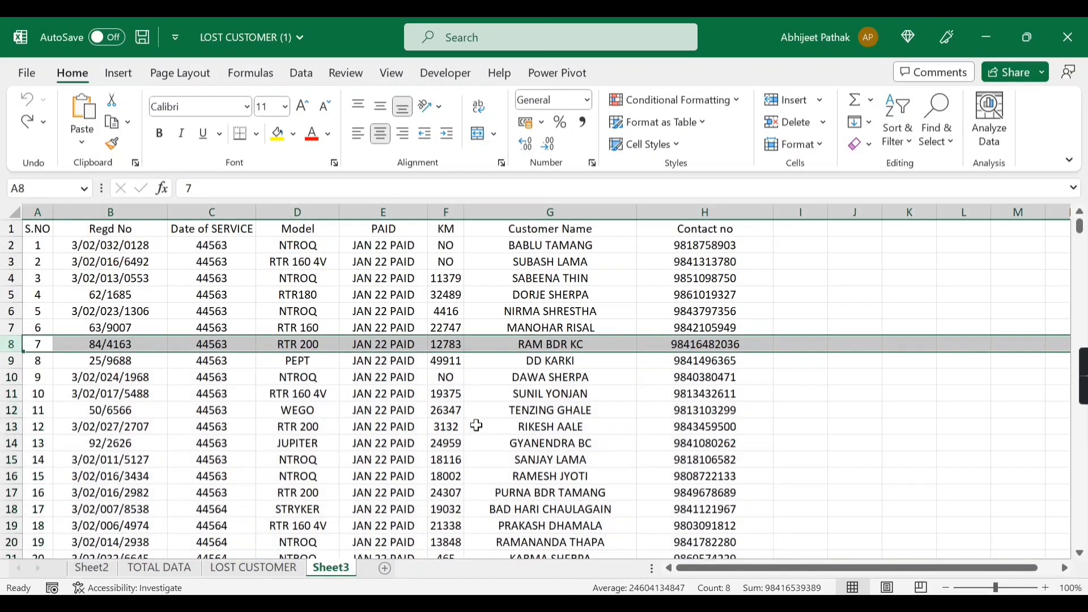
left_click(381, 396)
key("ctrl+g")
key("alt+s")
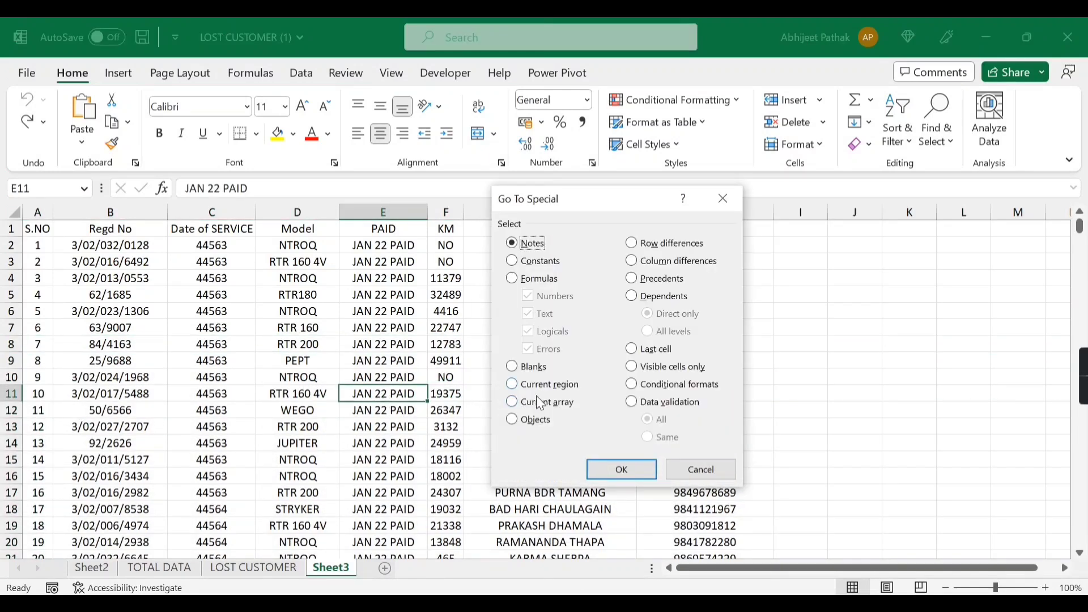
left_click(689, 472)
- Draw a rounded rectangle about 1.54 cm wide and 1.24 cm high over column C, rows 5 to 7
left_click(265, 275)
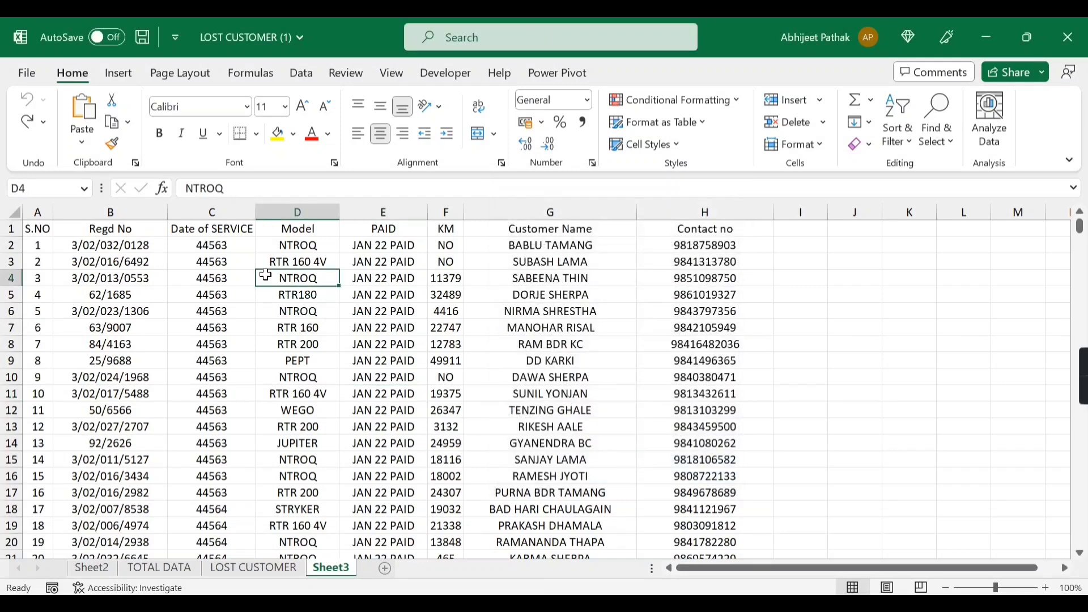
left_click(119, 74)
left_click(216, 119)
left_click(249, 204)
left_click(325, 271)
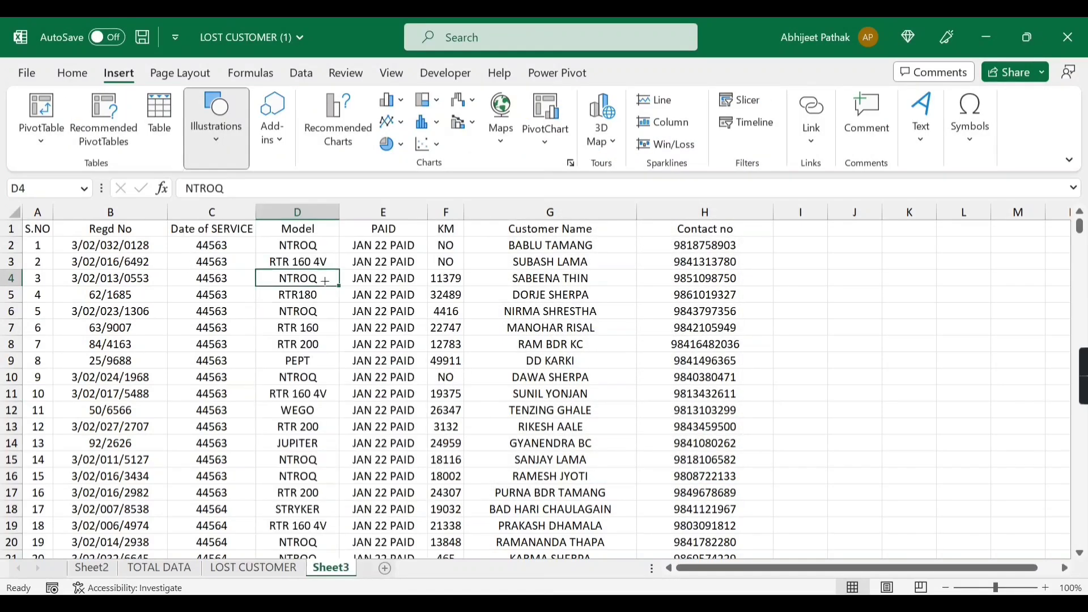
left_click_drag(203, 294, 253, 334)
left_click_drag(498, 328, 510, 377)
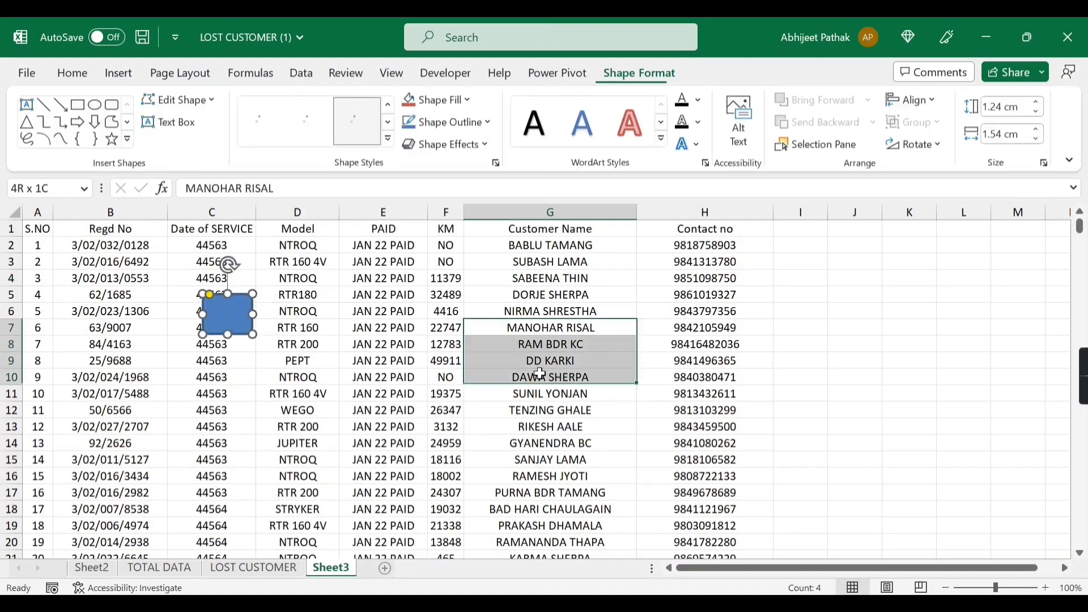
left_click(271, 393)
- Copy the rounded rectangle and paste three copies: one at E10 and two overlapping at G10 and G9
left_click(243, 329)
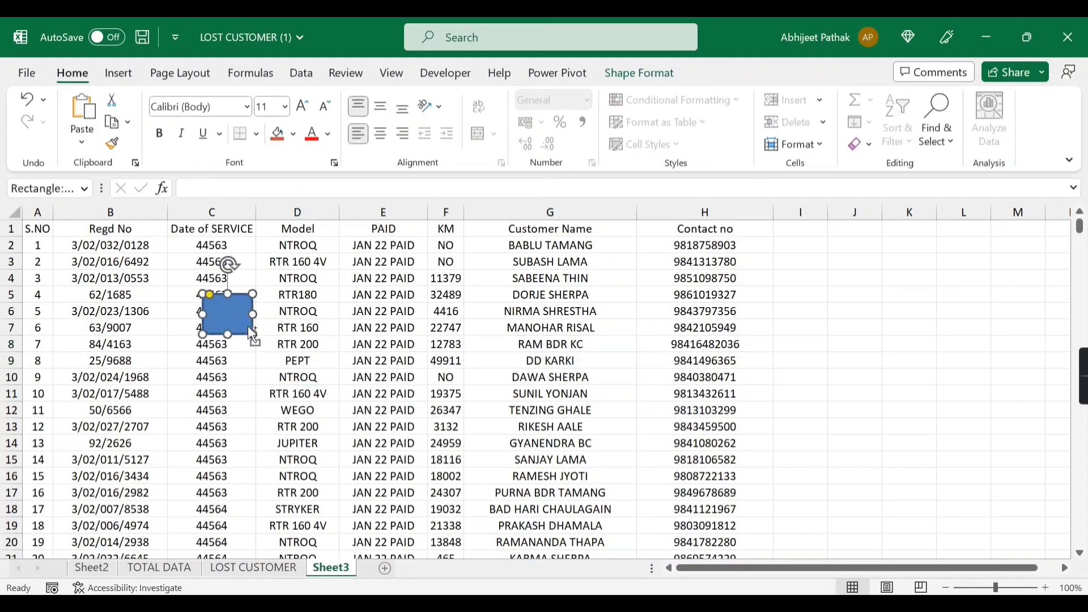
key("ctrl+c")
left_click(365, 377)
key("ctrl+v")
left_click(546, 379)
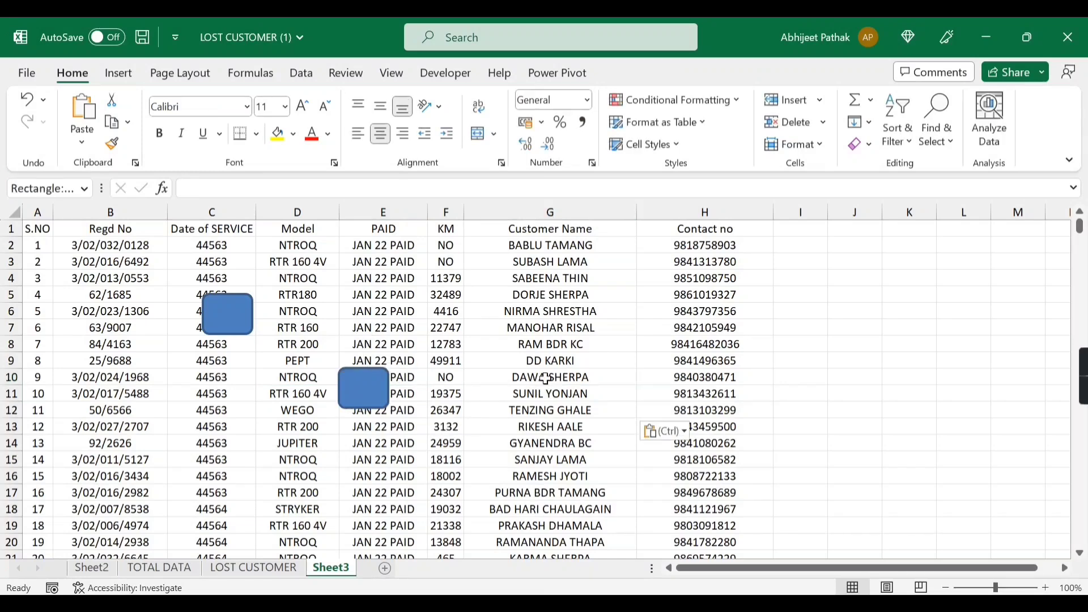
key("ctrl+v")
left_click(595, 357)
key("ctrl+v")
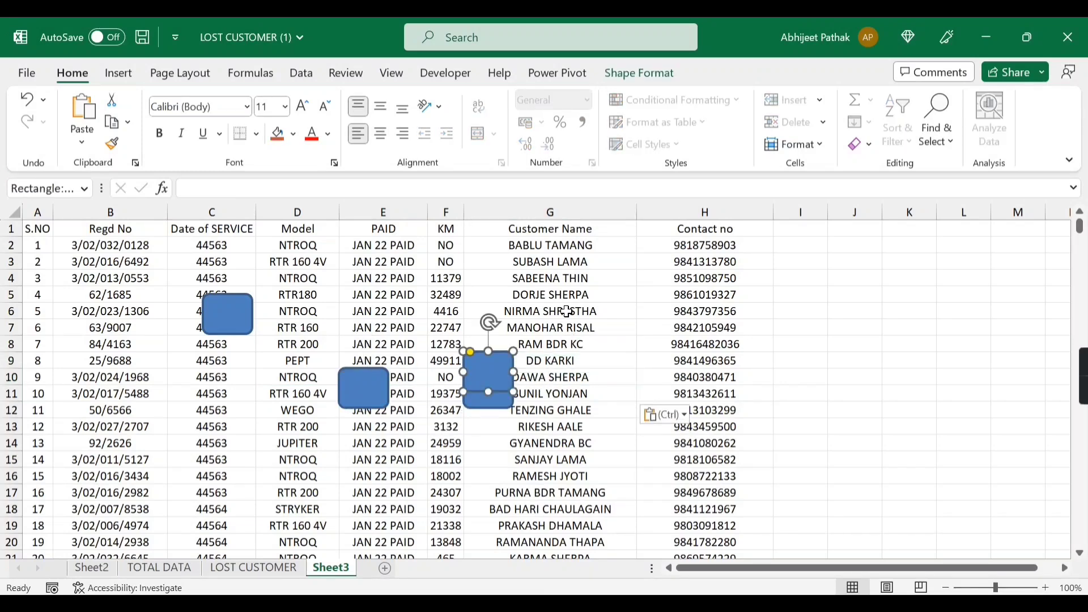
left_click(568, 312)
left_click(119, 73)
left_click(218, 152)
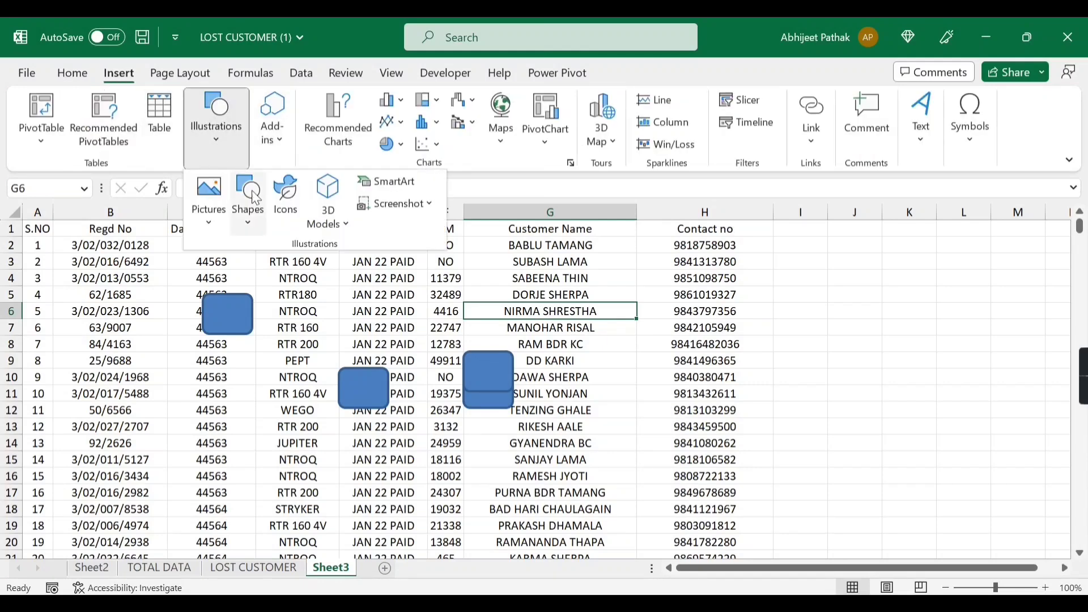
left_click(691, 358)
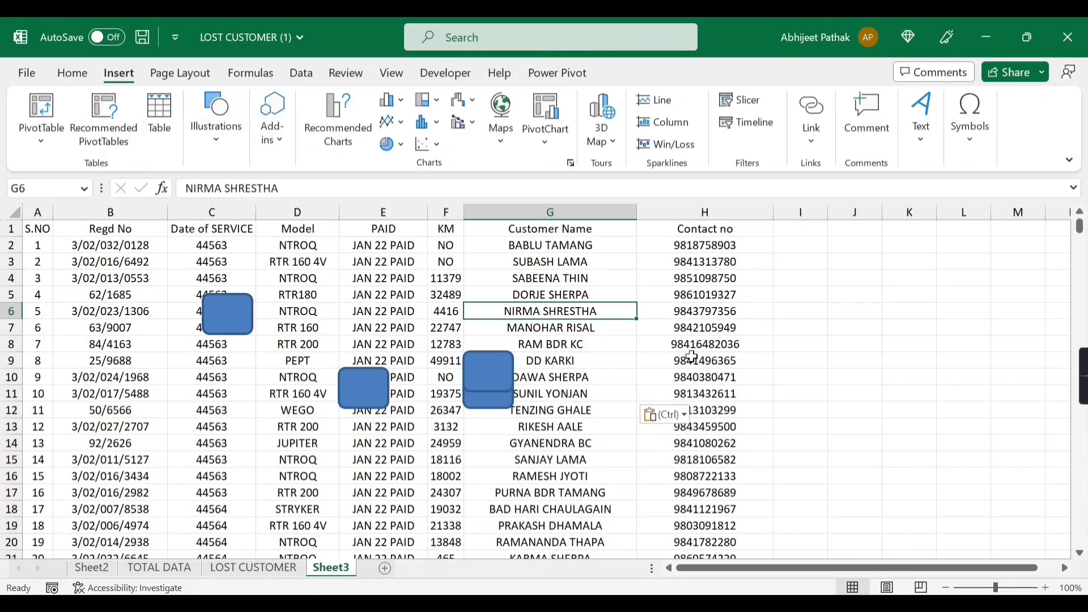
left_click(738, 311)
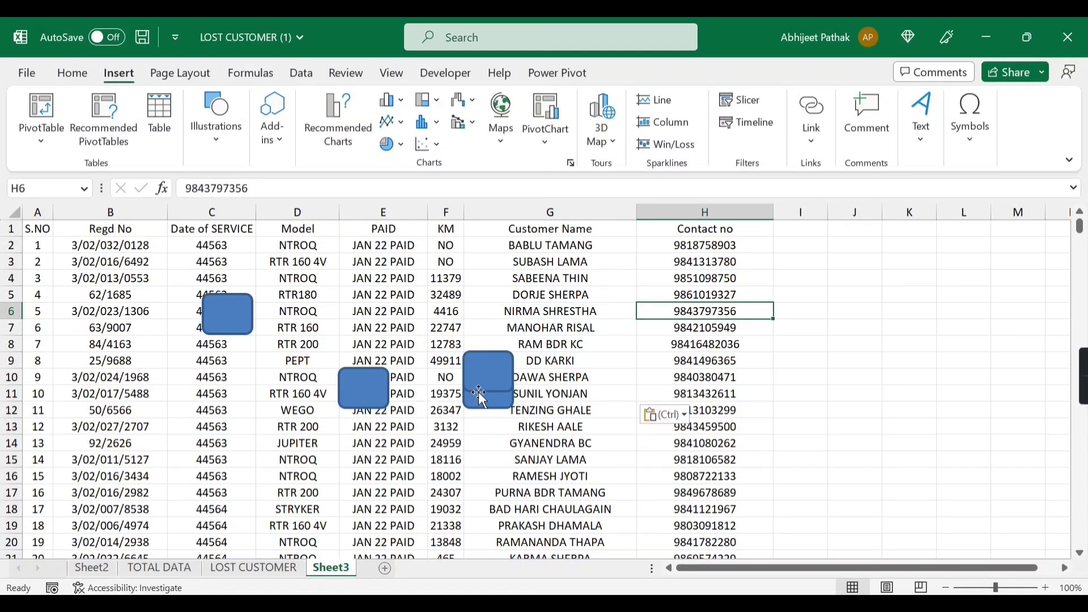
- Select all the shapes on the sheet using Go To Special's Objects option and delete them
key("ctrl+g")
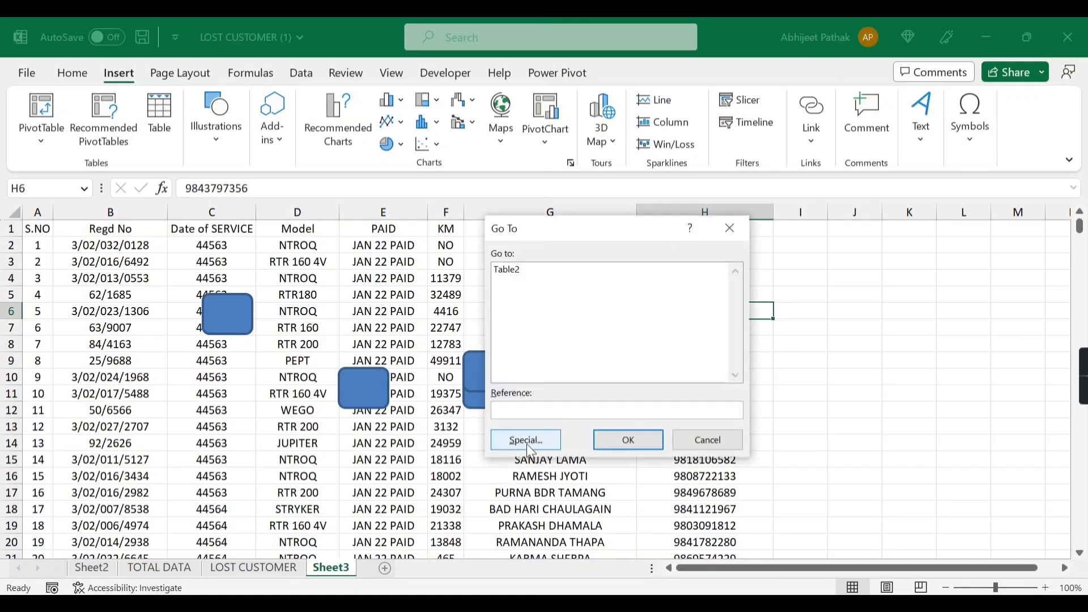
left_click(526, 444)
left_click(532, 422)
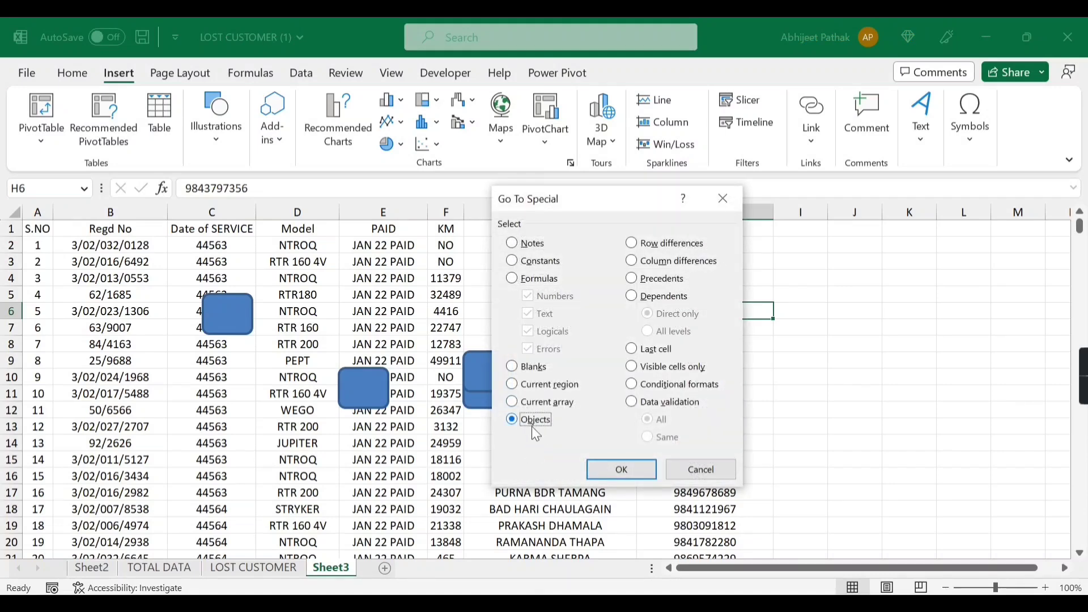
left_click(622, 471)
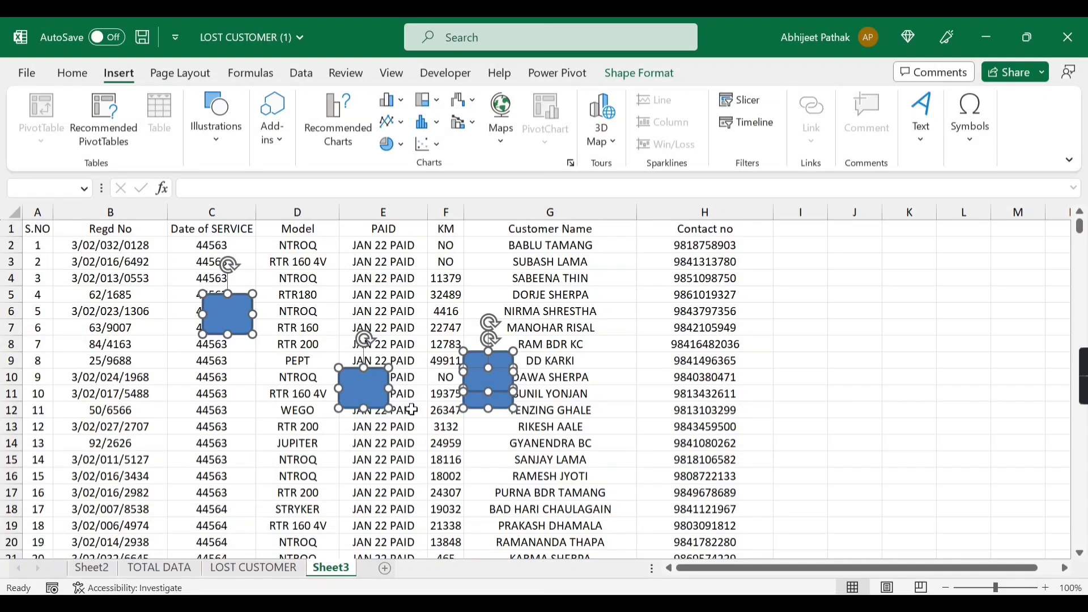
key("Delete")
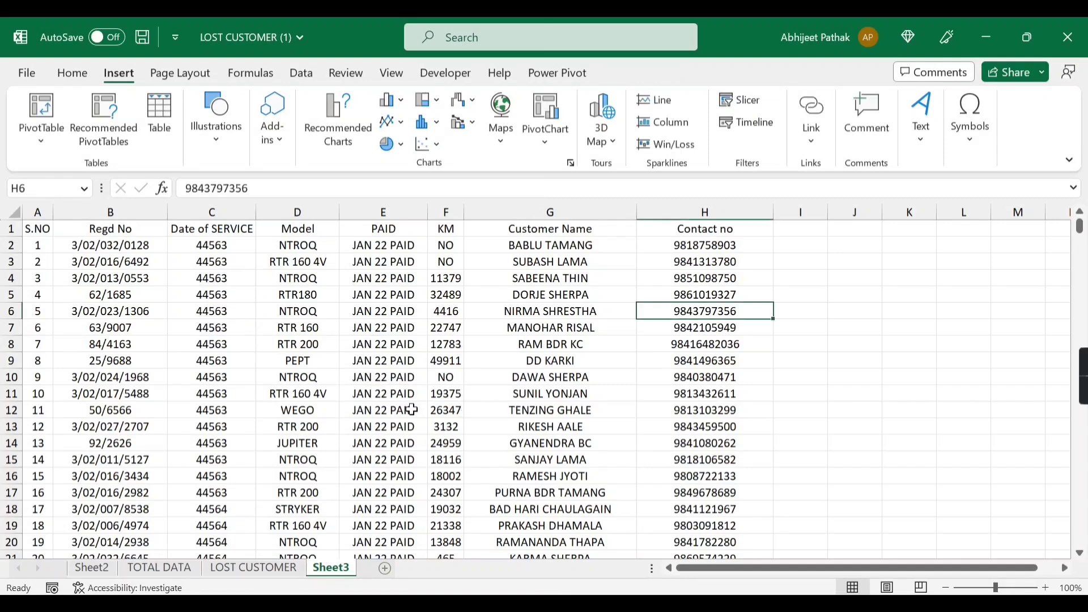
- Review the Go To Special options with the dialog moved aside, without applying any
key("ctrl+g")
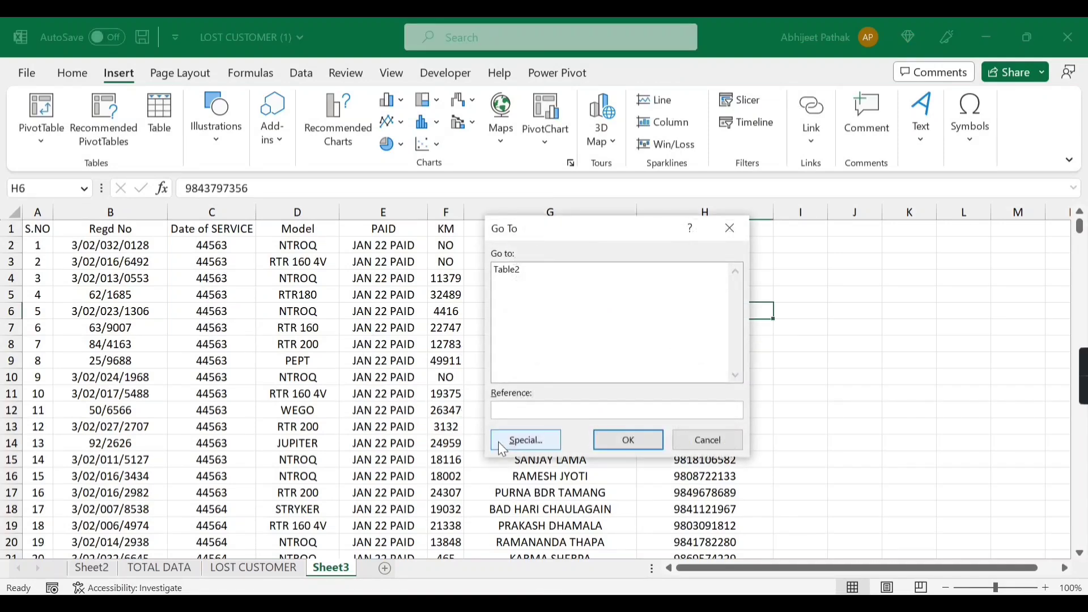
left_click(524, 441)
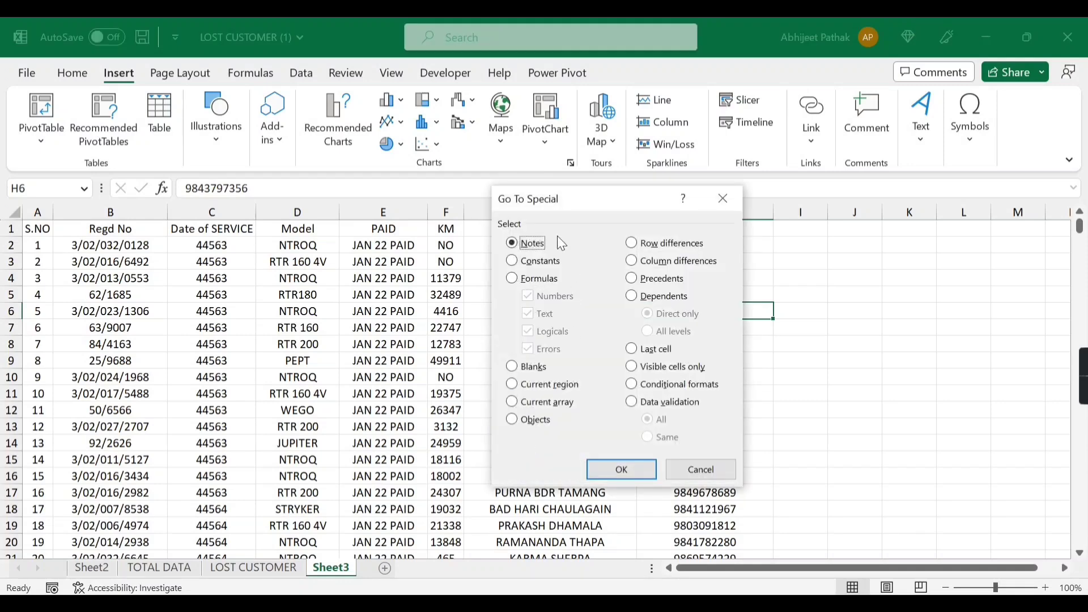
left_click_drag(556, 210, 420, 166)
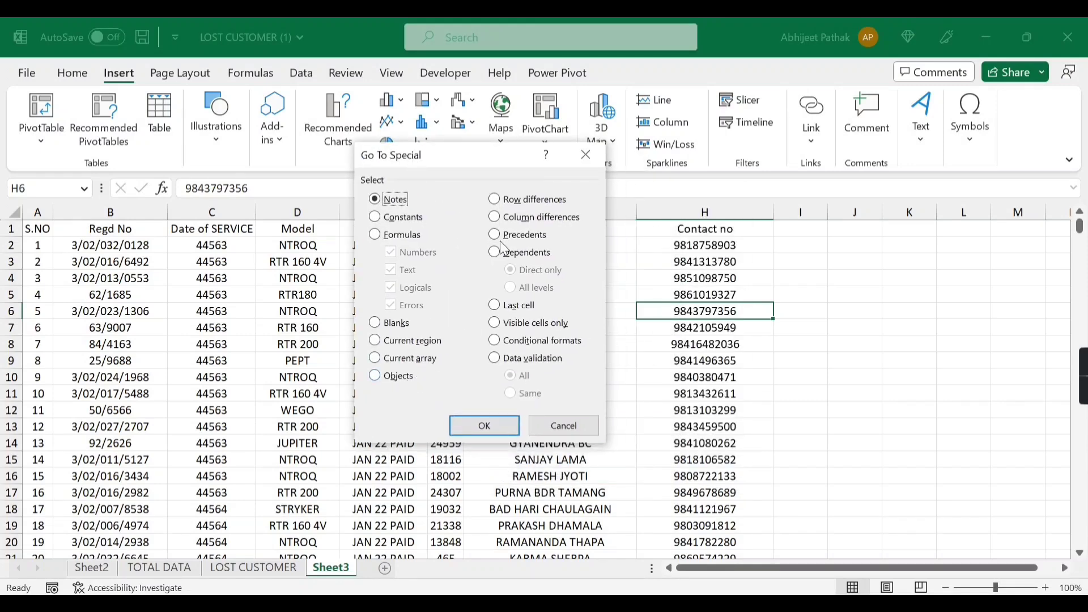
left_click(565, 426)
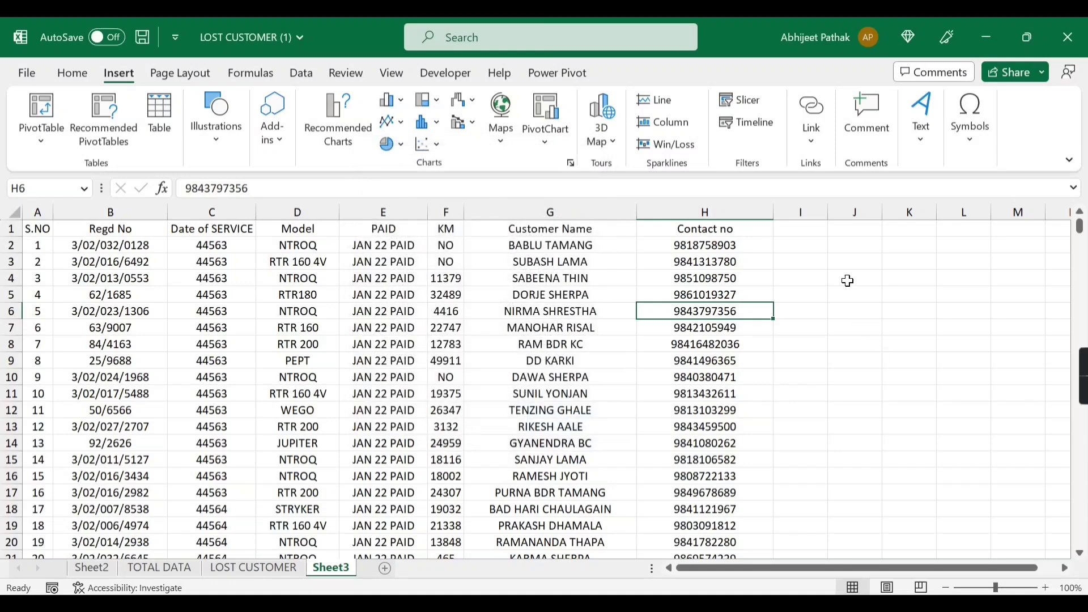
- Enter 23, 45 and 12 in cells J4, J5 and J6
left_click(851, 279)
type("23")
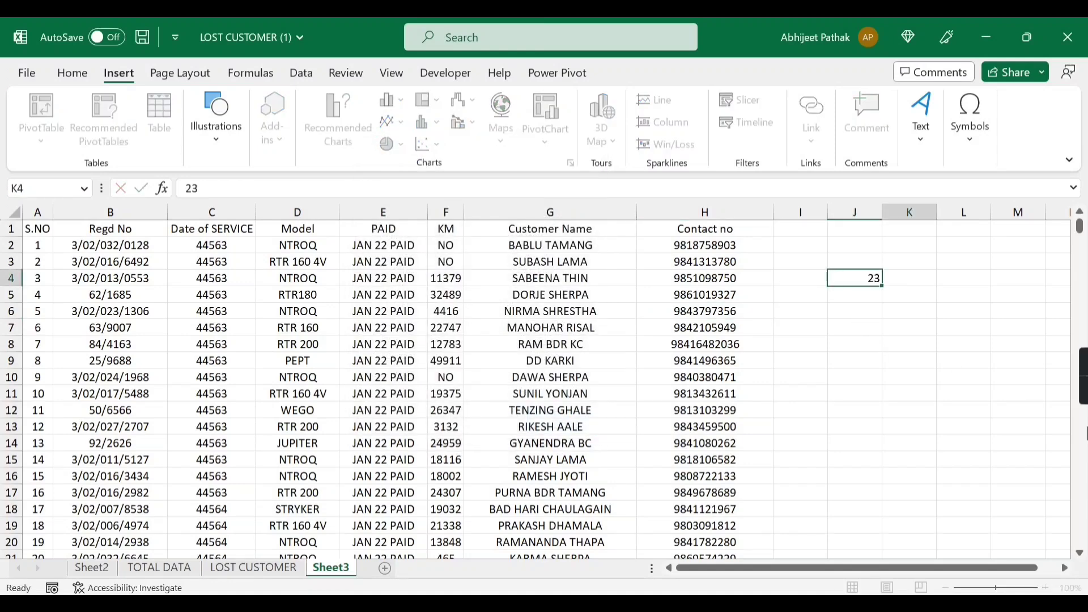
key("Return")
type("45")
key("Return")
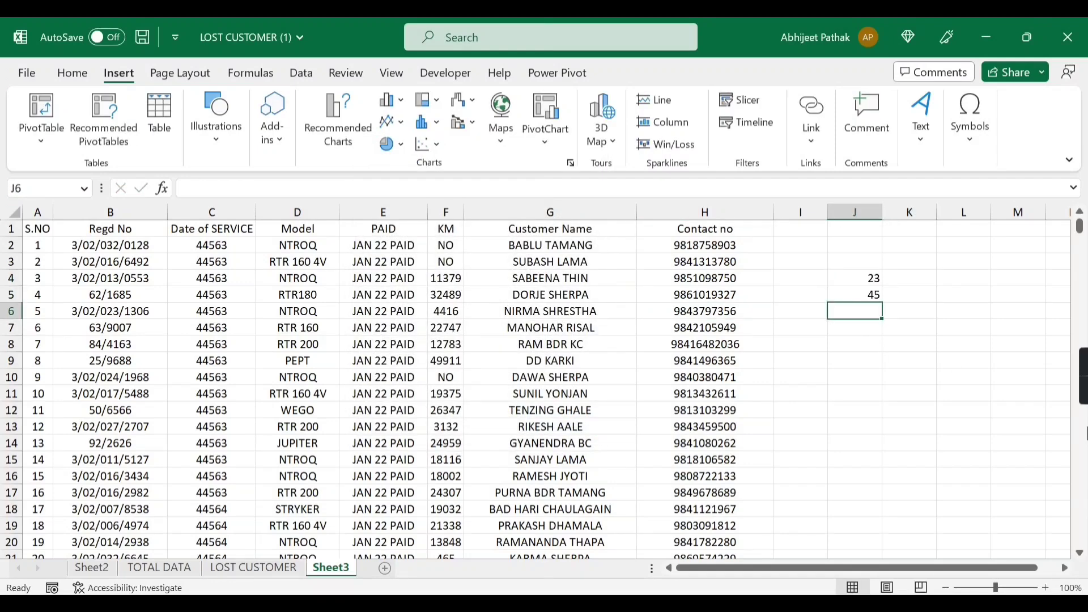
type("12")
key("Up")
- Enter 45 in cell K4 and 23 in cell L4
key("Up")
key("Right")
key("Right")
key("Right")
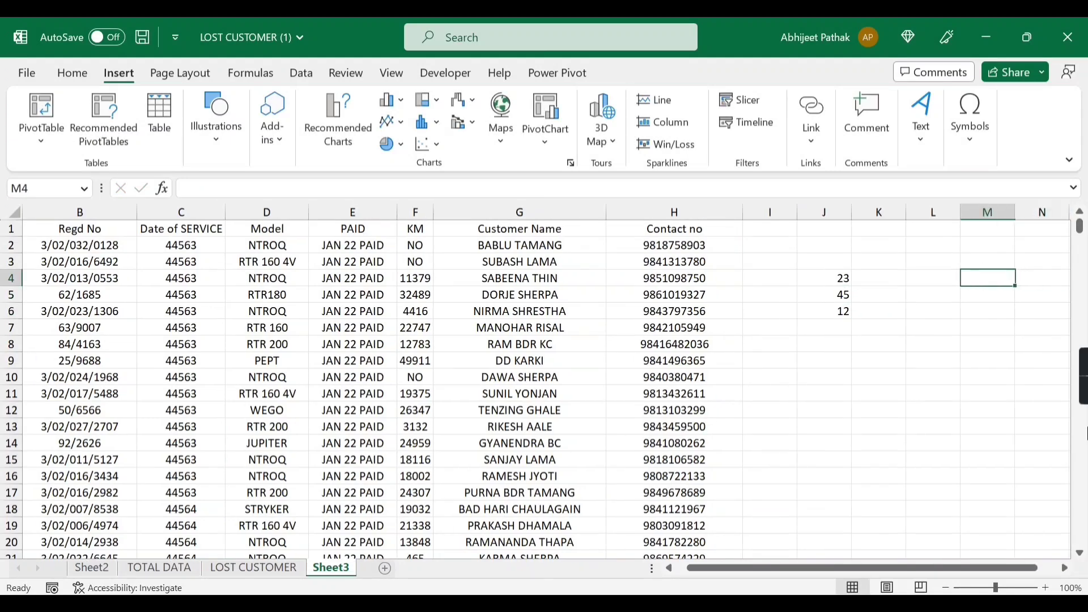
key("Left")
key("Left")
type("45")
key("Tab")
type("23")
key("Left")
- Enter 65 and 12 in cells K5 and L5, and 67 and 12 in cells K6 and L6
key("Left")
key("Down")
key("Right")
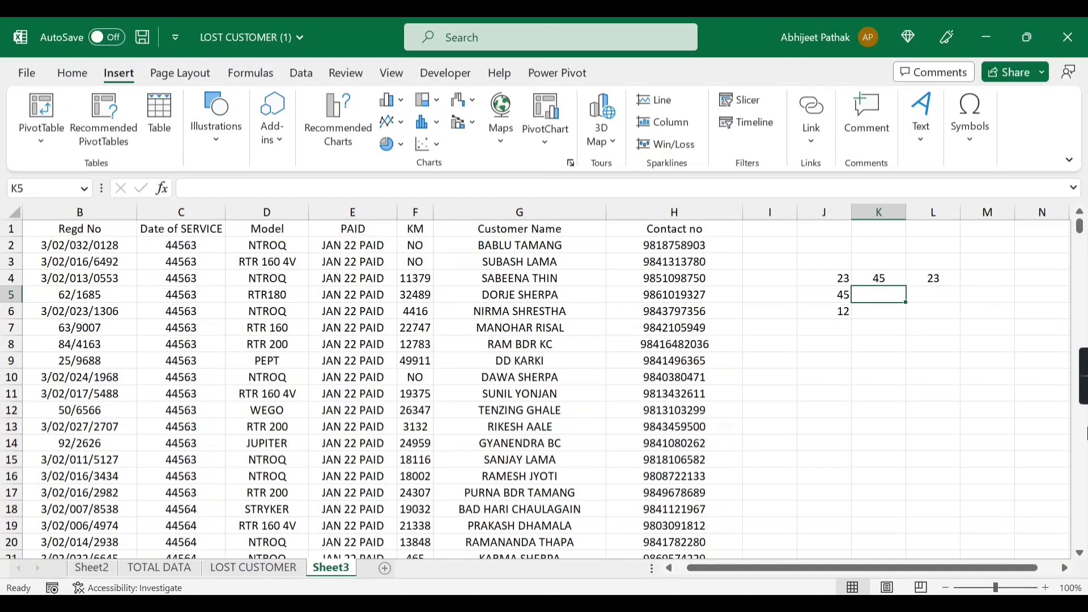
type("65")
key("Tab")
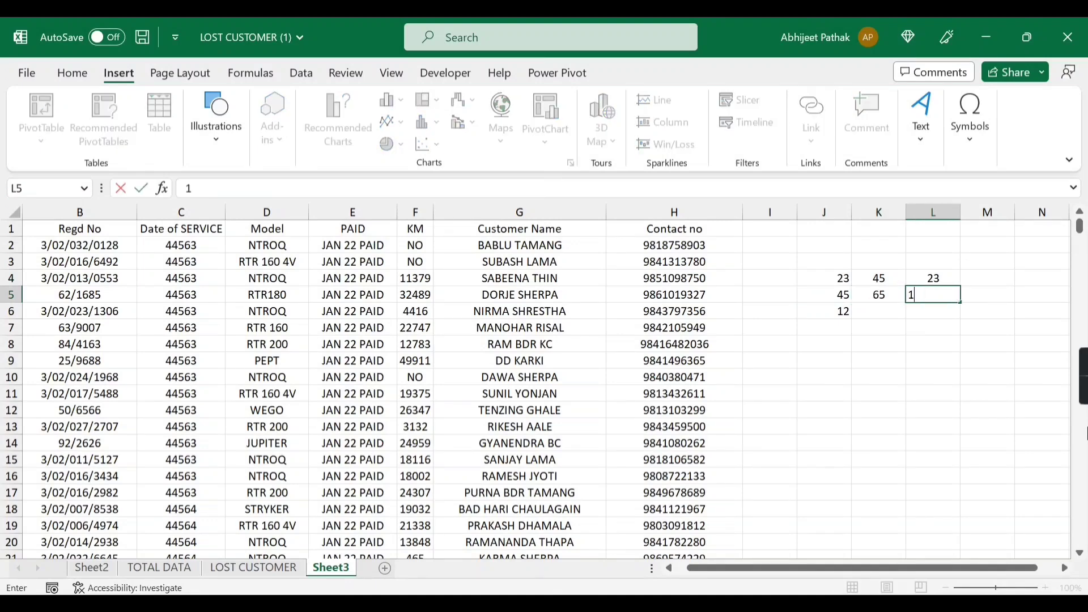
type("12")
key("Return")
type("67")
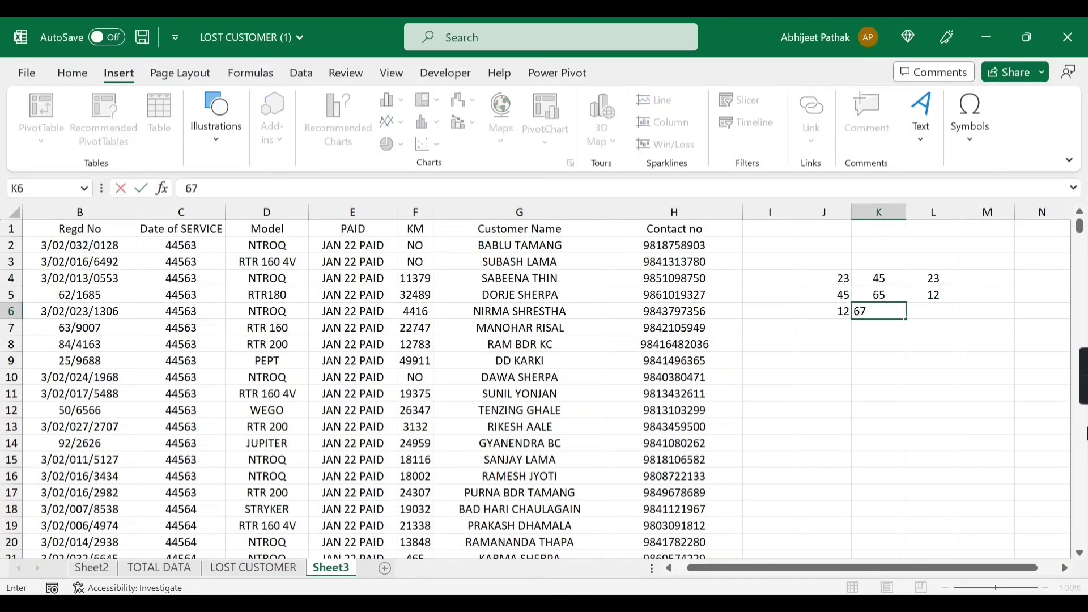
key("Tab")
type("12")
key("Tab")
key("Left")
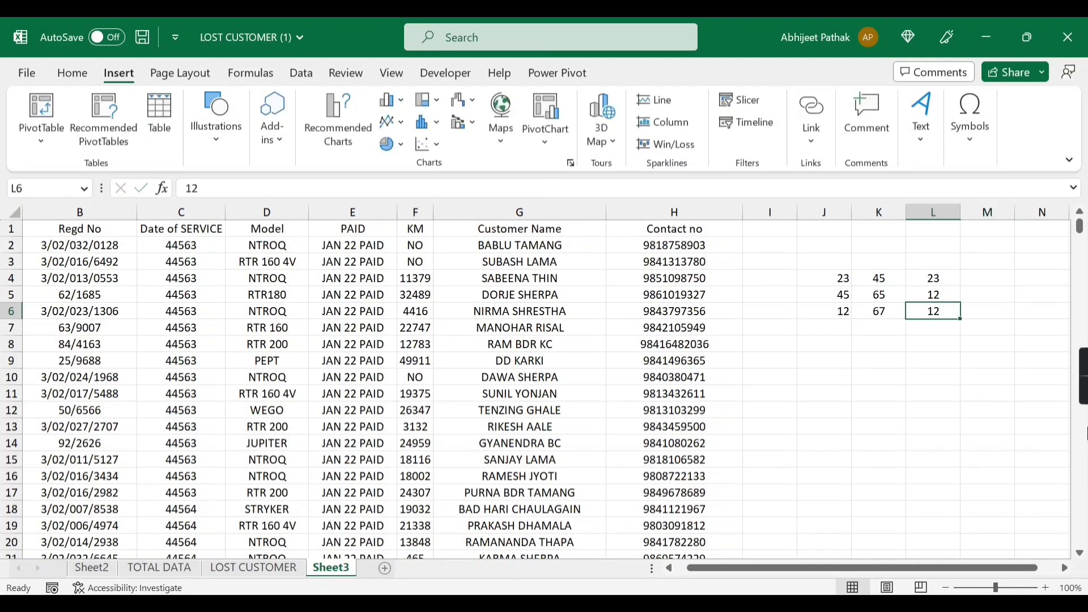
- Compare the numbers in J4:J6 with those in K4:K6
left_click_drag(834, 280, 880, 311)
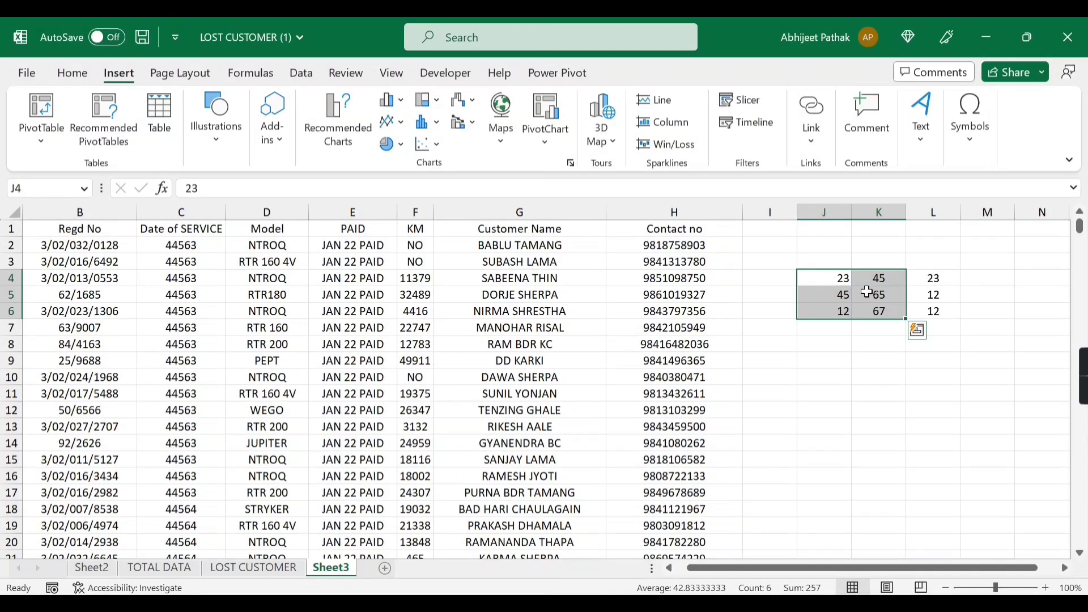
left_click(836, 294)
left_click(845, 283)
left_click_drag(842, 283, 868, 313)
left_click(876, 282)
left_click_drag(881, 281, 877, 313)
key("ctrl+c")
left_click_drag(832, 282, 834, 315)
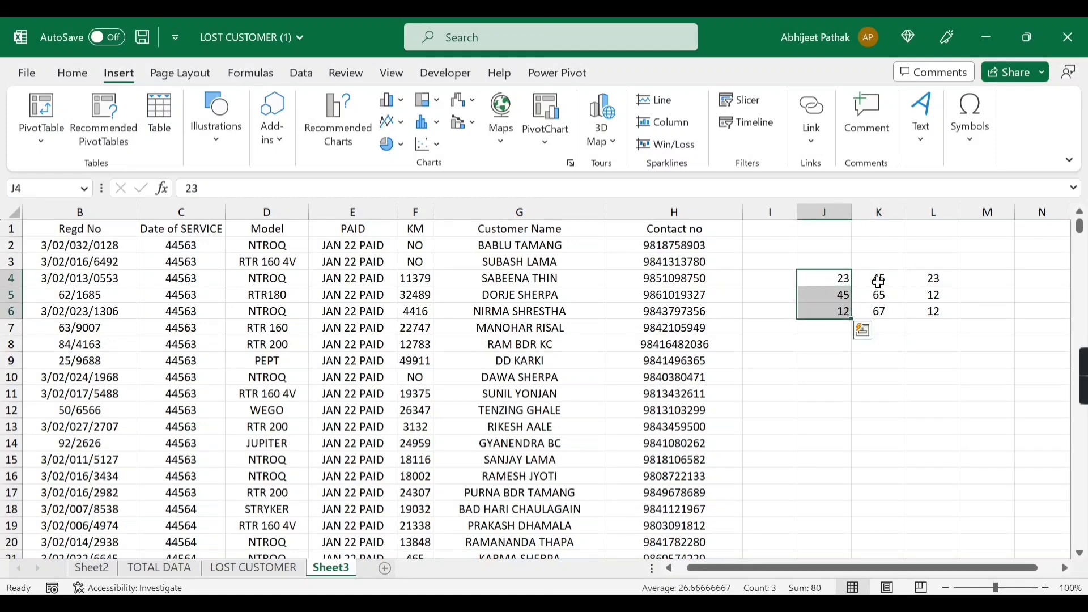
- Try entering 23 in cell K4 to match J4, and undo the entry
left_click(847, 284)
left_click(889, 279)
type("23")
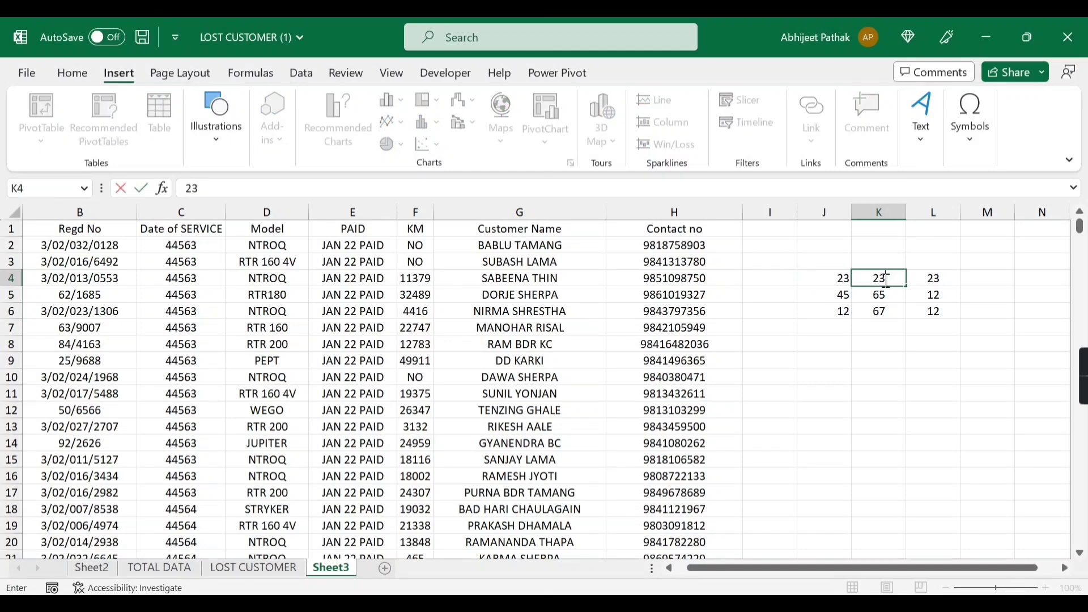
key("ctrl+z")
- Compare J4 with K4 and J5 with K5, and undo and redo the last cell entry
left_click(842, 278)
left_click(880, 280)
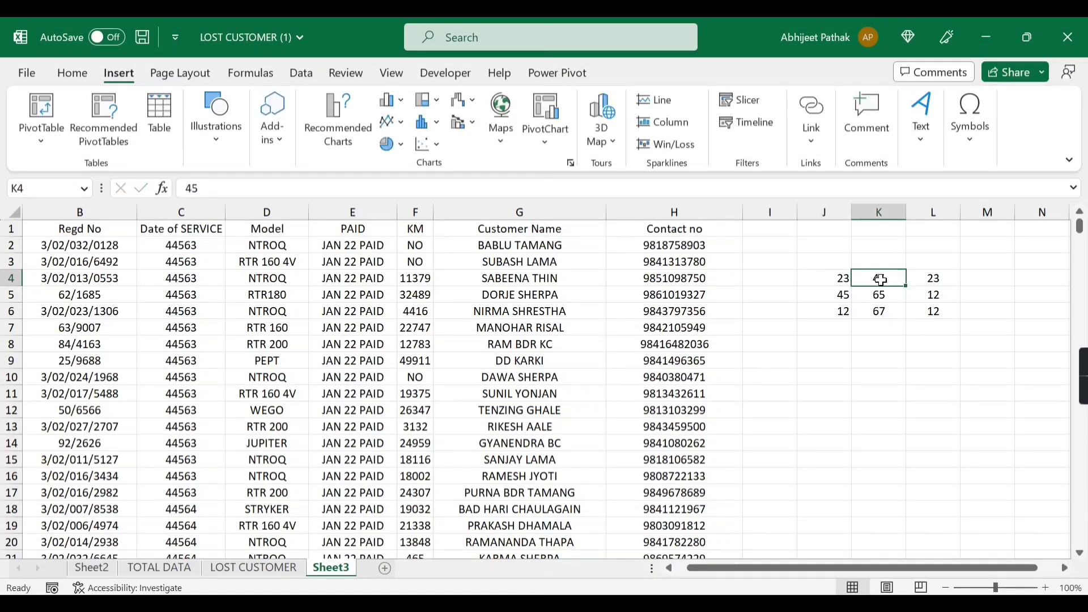
left_click(844, 296)
left_click(889, 302)
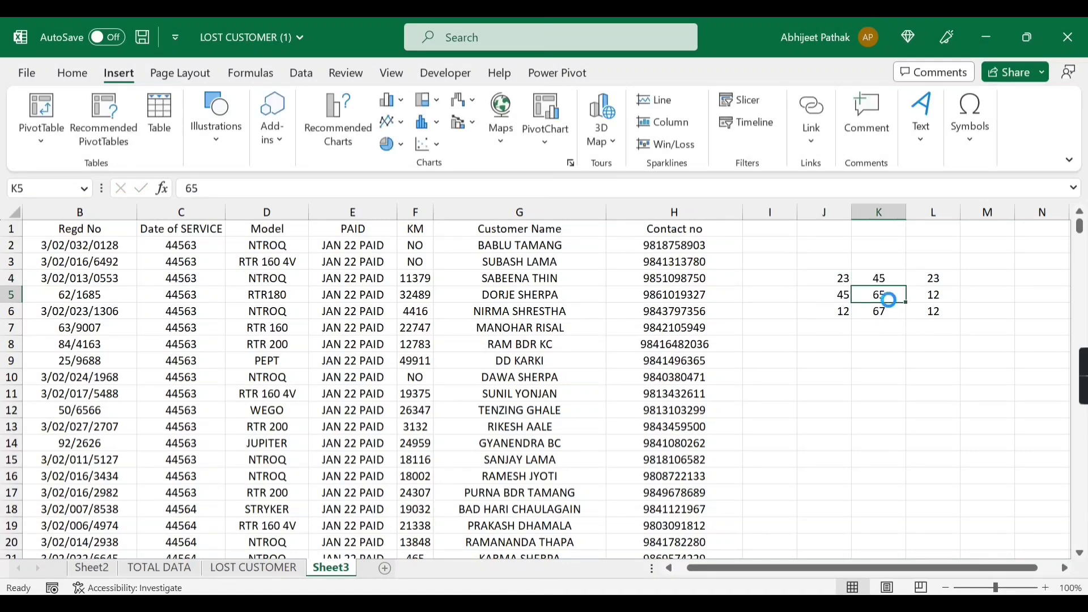
key("ctrl+z")
key("ctrl+y")
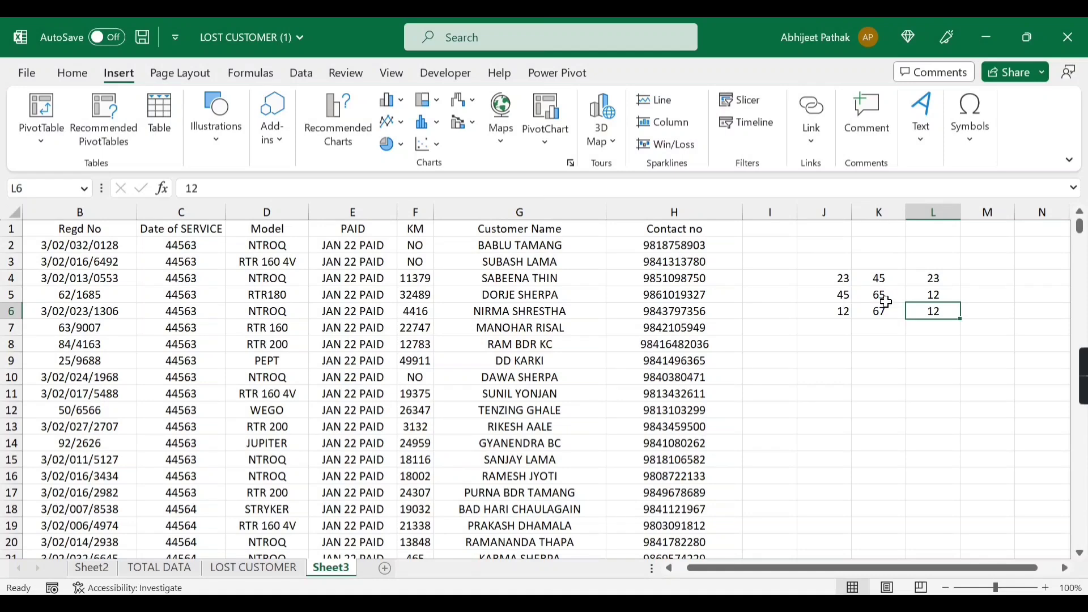
- Select range J4:K6 and apply Go To Special's Row differences option to it
left_click(843, 279)
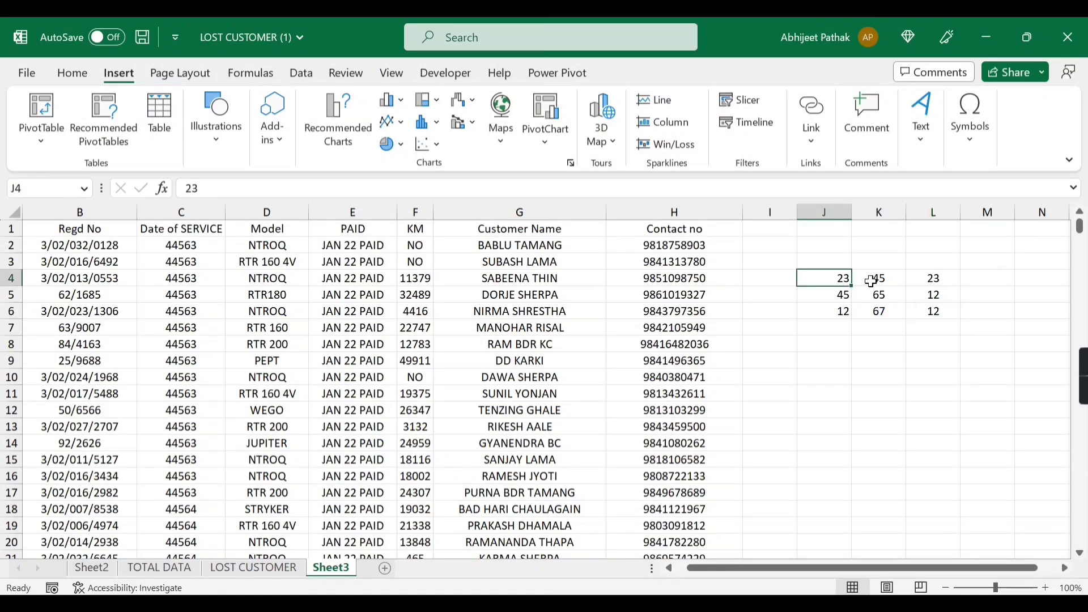
left_click(871, 280)
left_click_drag(878, 280, 865, 319)
key("ctrl+v")
left_click(885, 280)
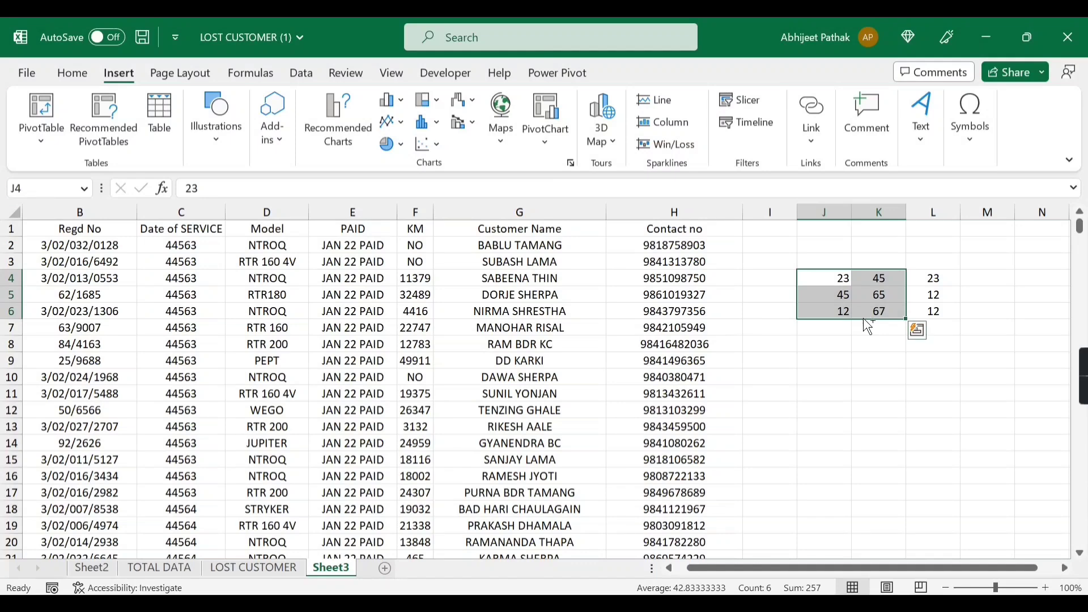
key("ctrl+g")
left_click(390, 396)
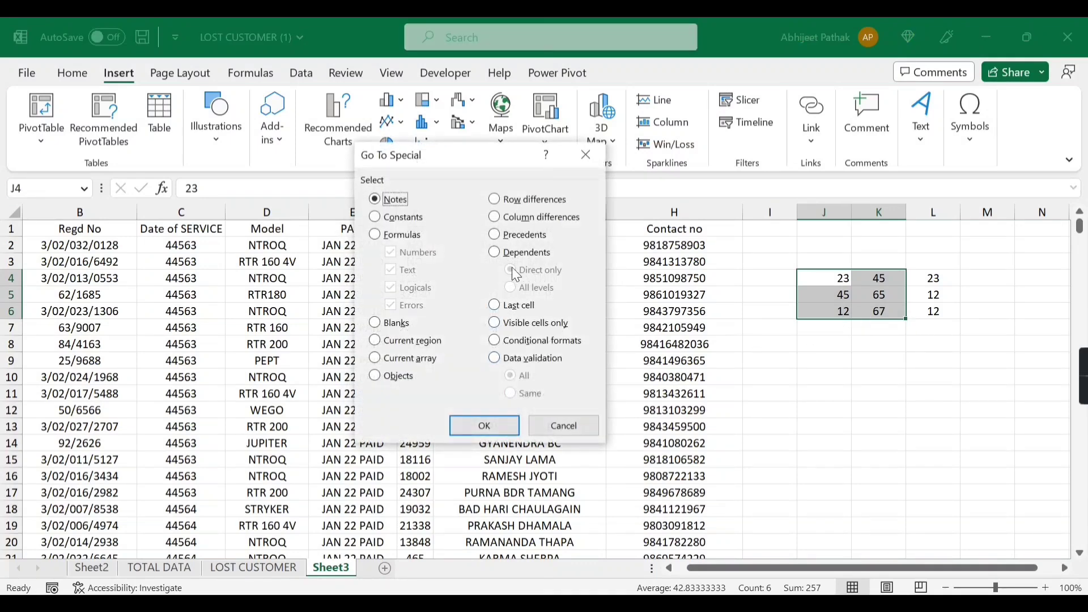
left_click(529, 203)
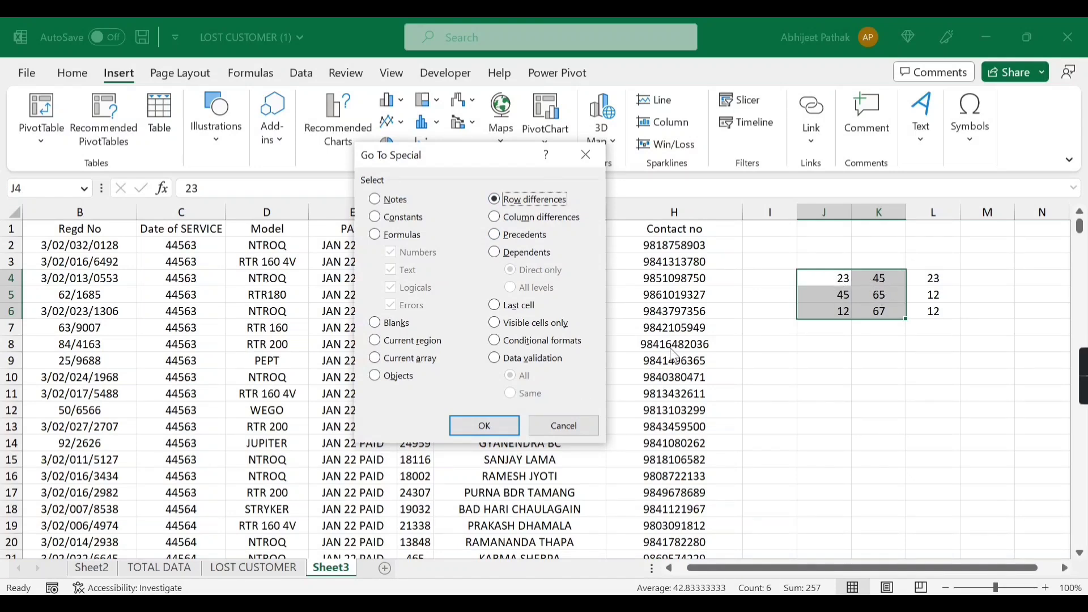
left_click(516, 426)
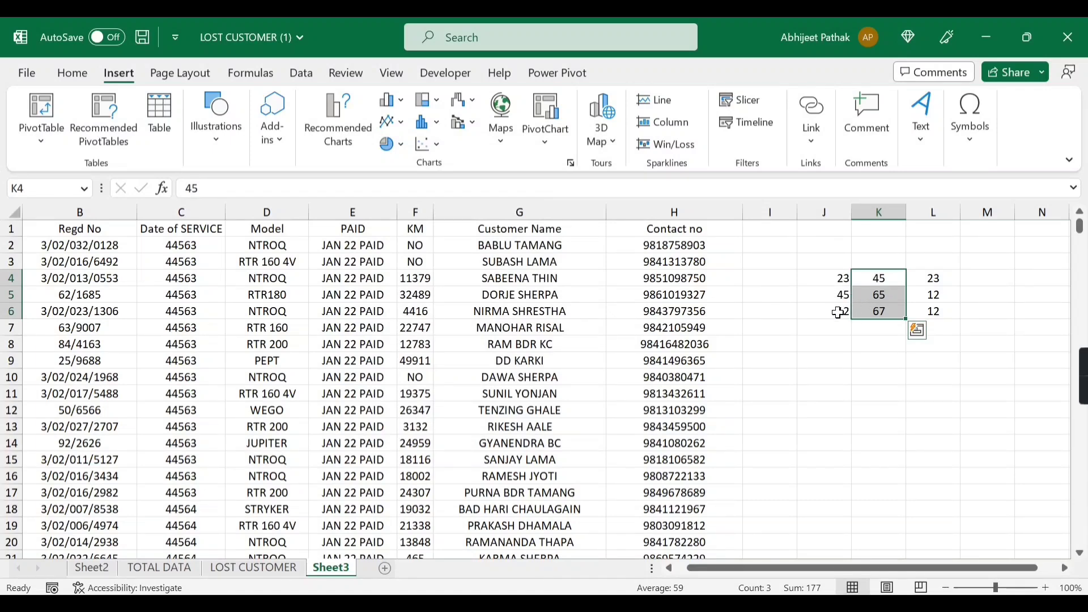
- Set cell K5 to 45 so that it matches J5
left_click(876, 311)
left_click(873, 294)
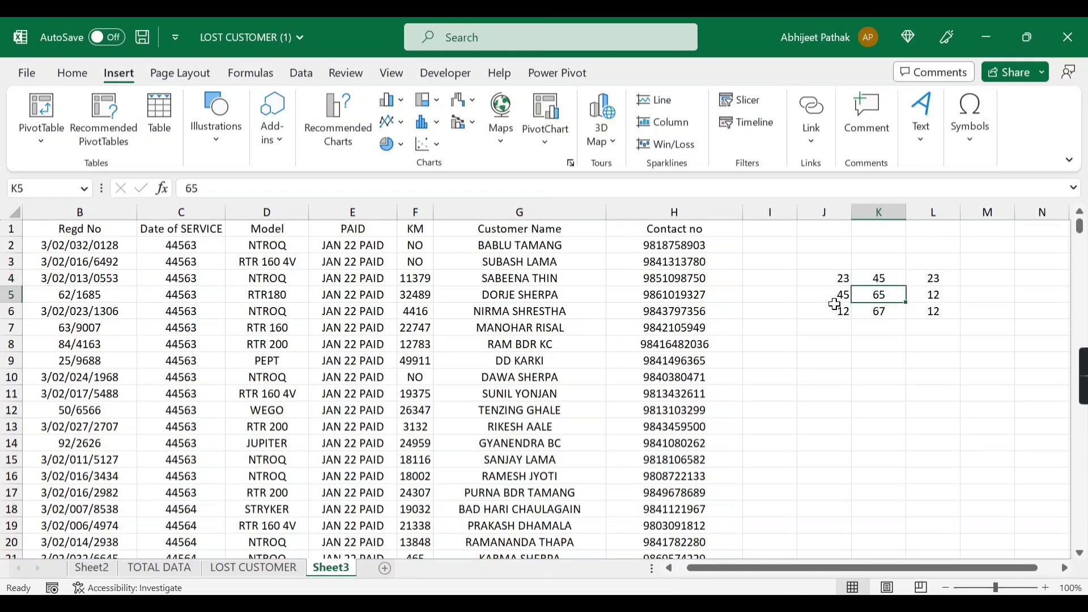
type("45")
left_click(891, 348)
- Reselect range J4:K6 and apply Go To Special's Row differences option again with the changed K5 value
left_click_drag(836, 284, 867, 311)
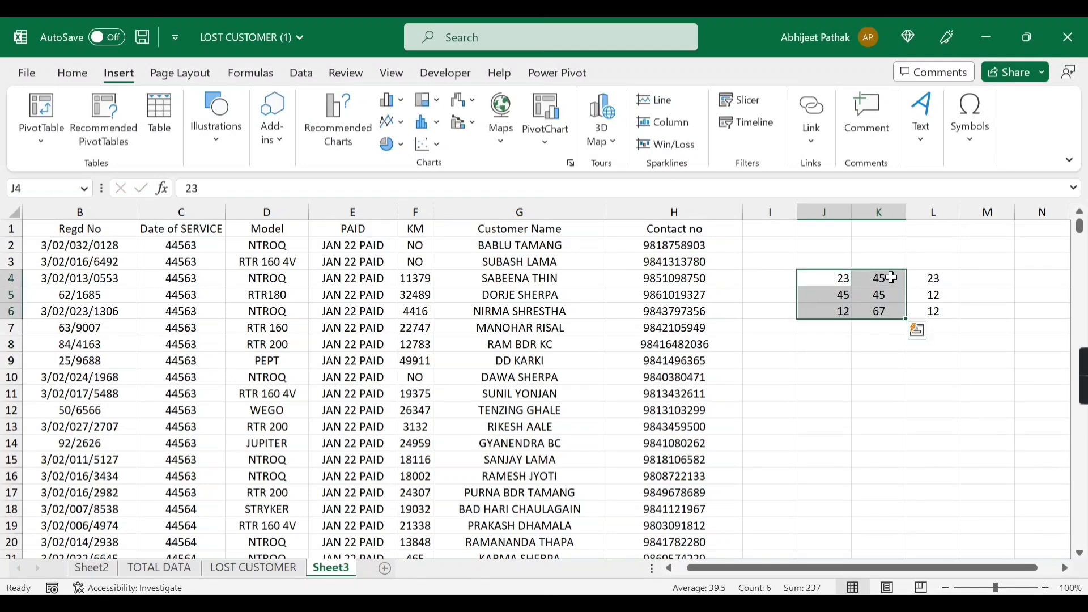
left_click_drag(838, 282, 879, 312)
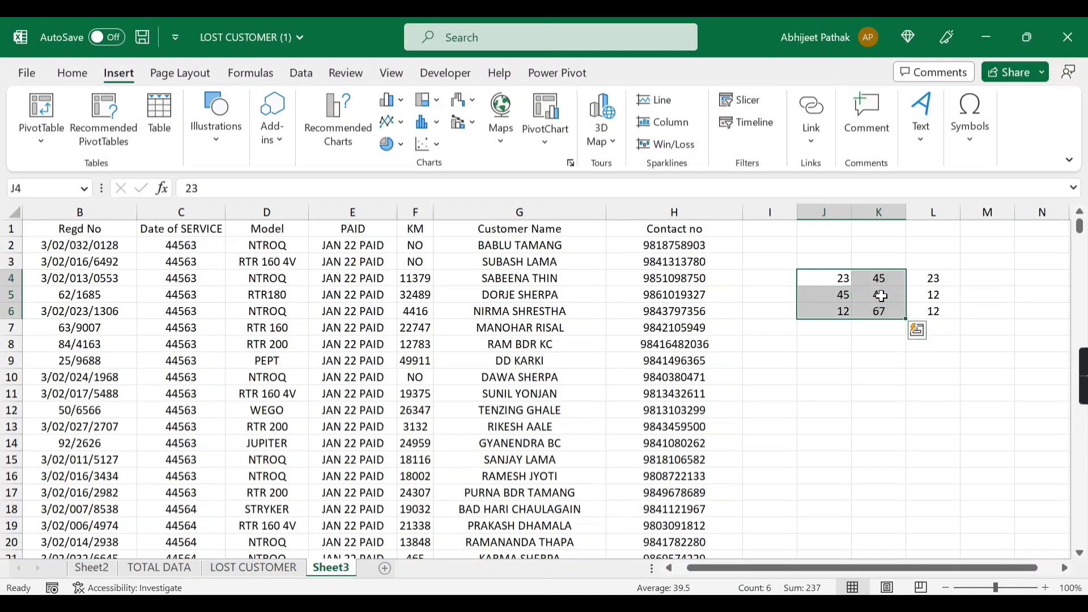
key("ctrl+t")
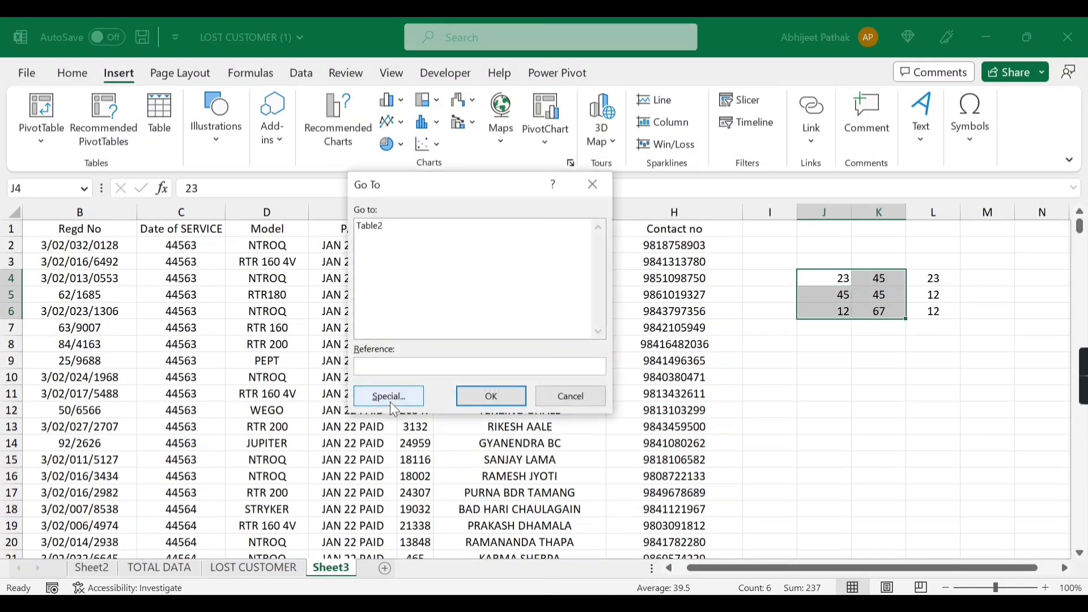
left_click(390, 402)
left_click(489, 422)
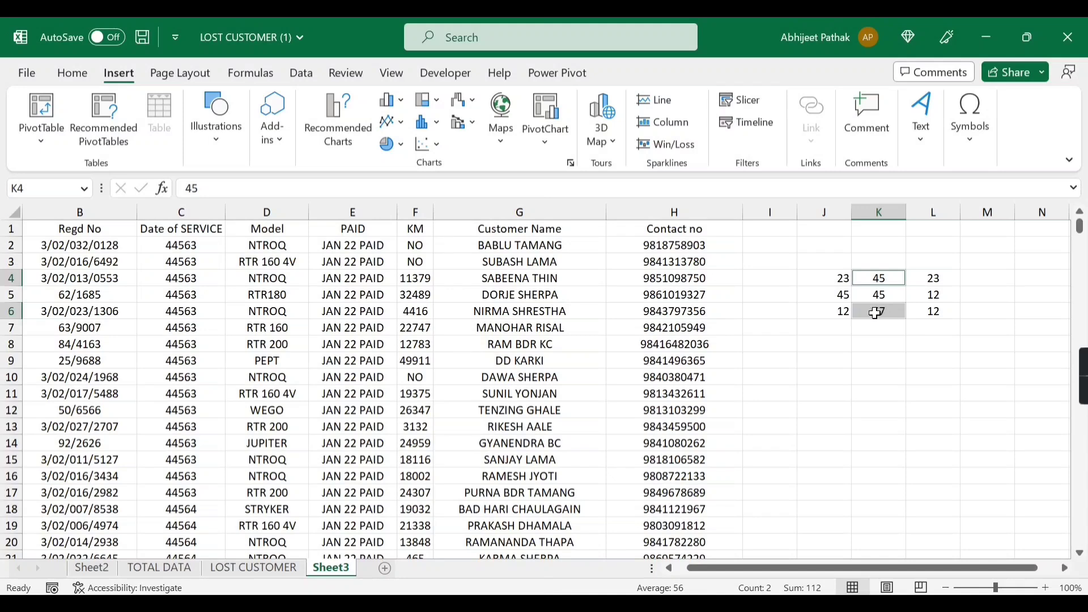
- Fill the selected row-difference cells K4 and K6 with yellow, and undo the fill
left_click(72, 73)
left_click(278, 136)
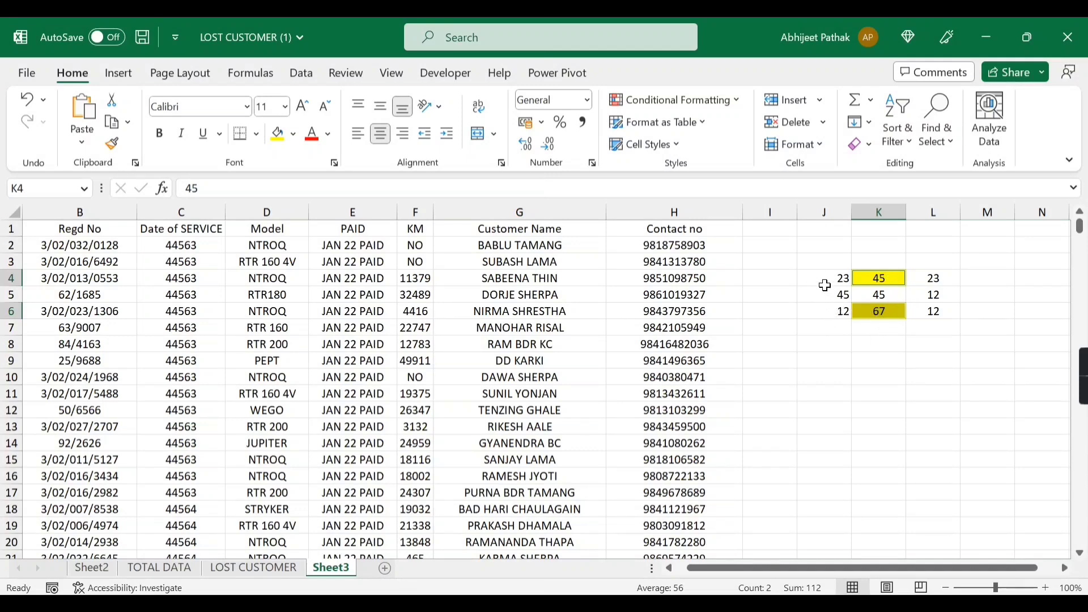
key("ctrl+z")
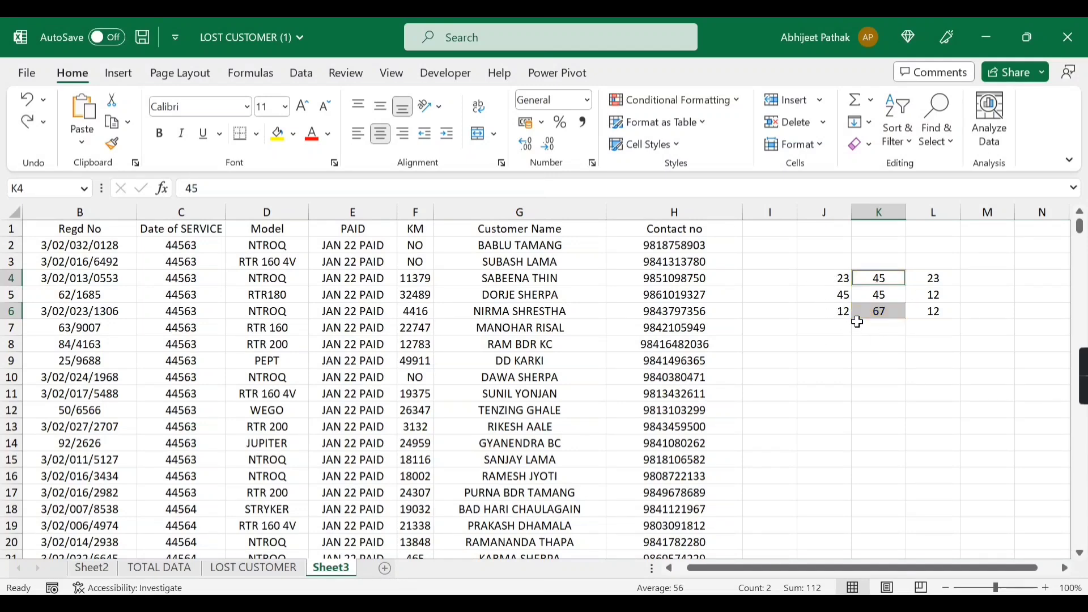
- Review the values in cells L4 to L6
left_click(932, 296)
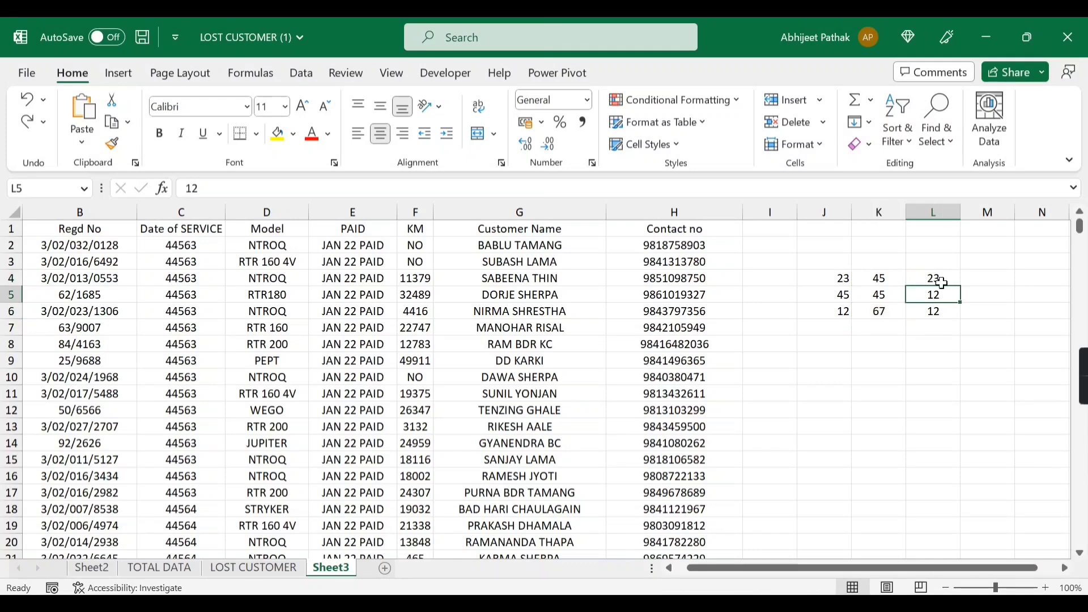
left_click(939, 281)
left_click(939, 295)
left_click(937, 313)
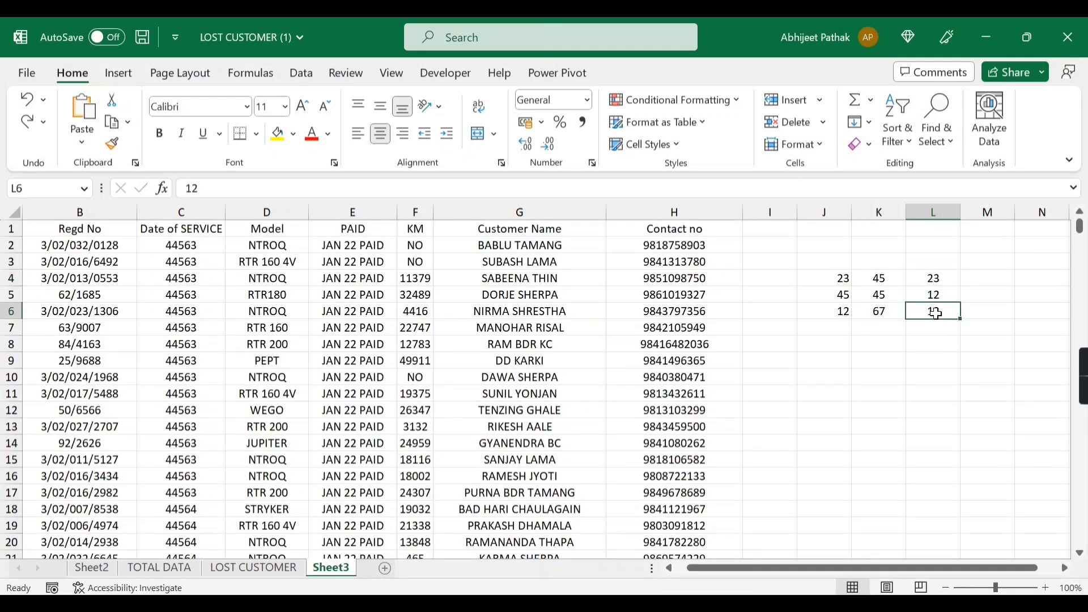
- Set cell L6 to 56 and compare the column J values with those in columns K and L row by row
type("56")
left_click(929, 344)
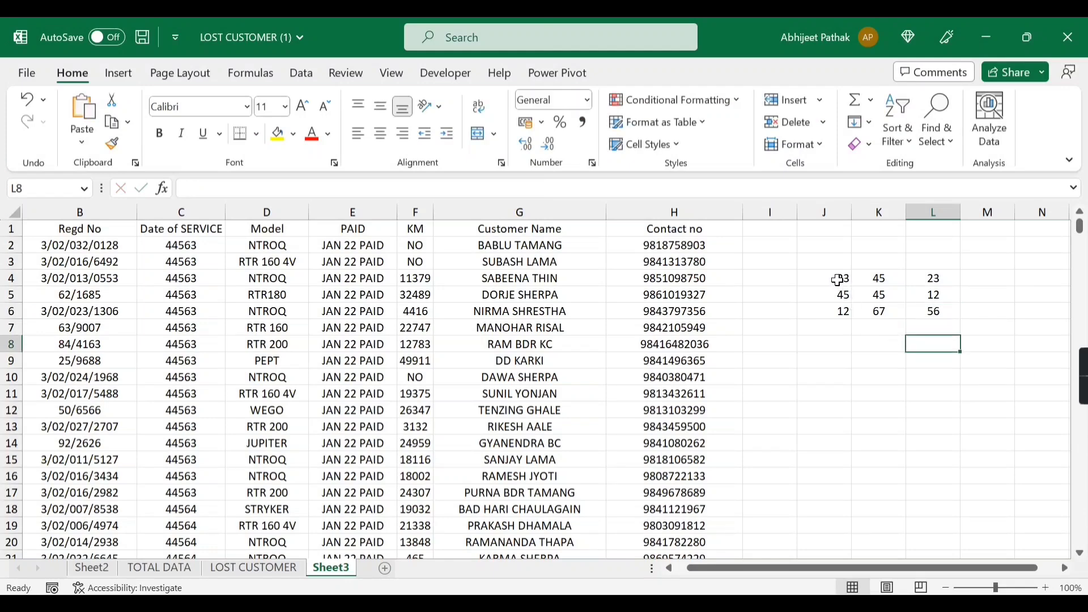
left_click_drag(875, 280, 936, 315)
left_click_drag(826, 276, 828, 308)
left_click_drag(879, 278, 932, 311)
left_click_drag(823, 277, 826, 311)
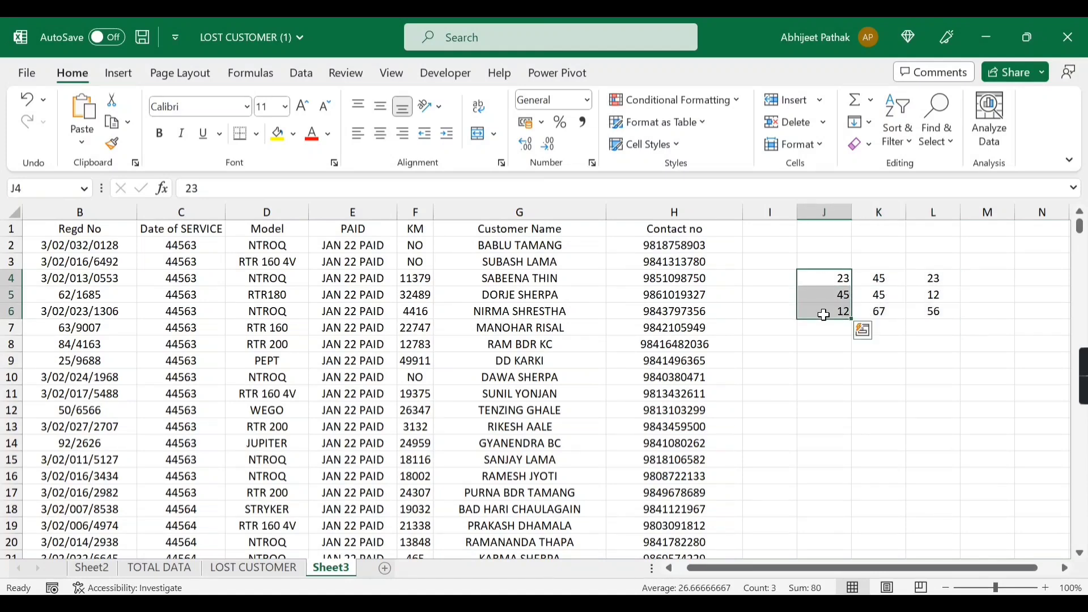
left_click(841, 277)
key("Tab")
key("Tab")
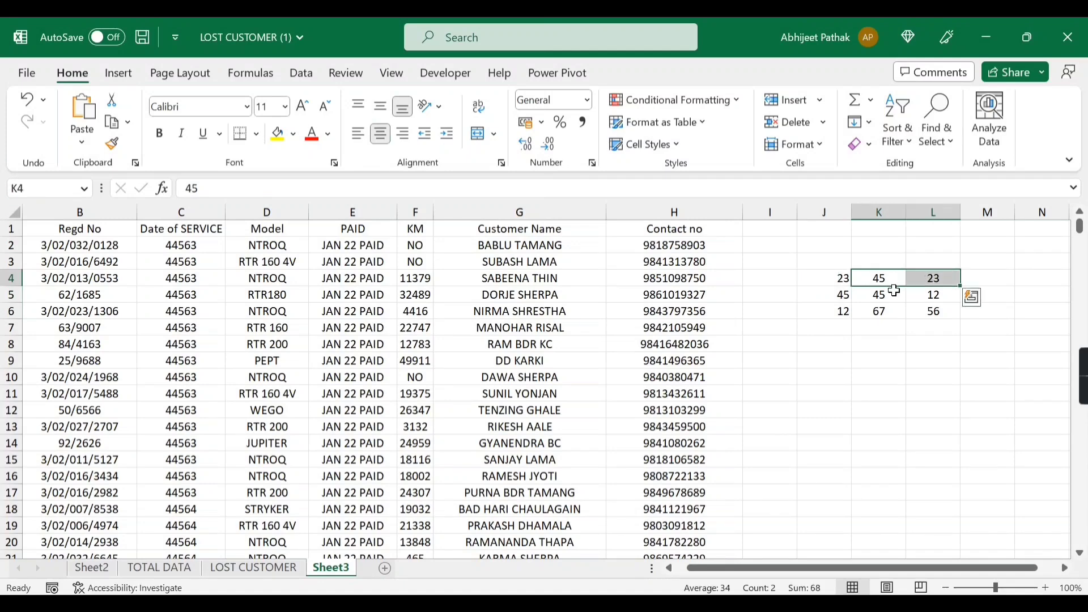
key("Return")
left_click_drag(871, 297, 910, 294)
- Select range J4:L6 and apply Go To Special's Row differences option across all three columns
left_click_drag(841, 278, 911, 318)
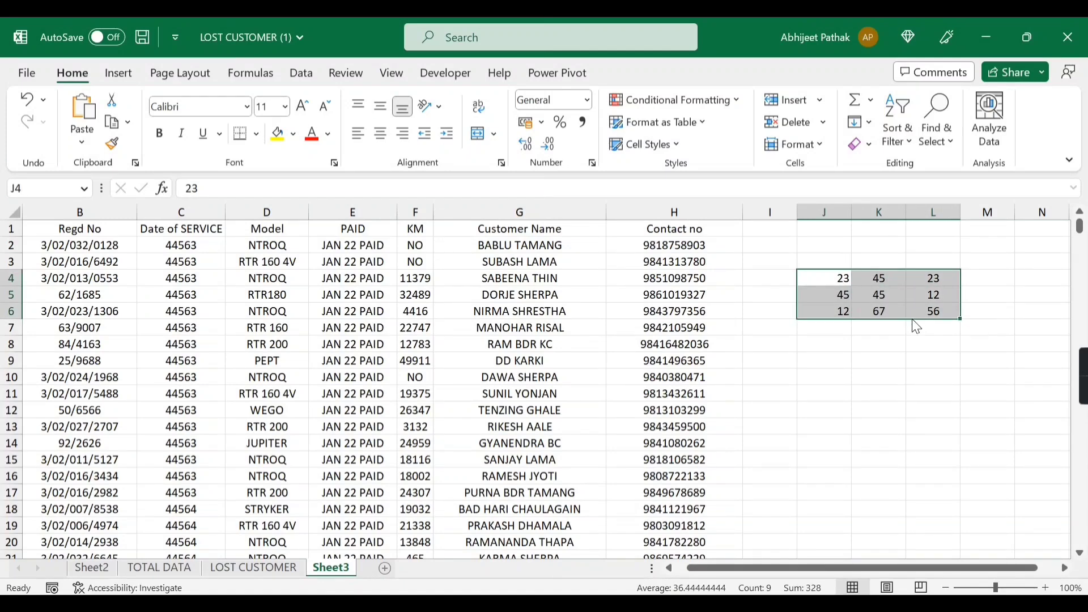
key("ctrl+g")
left_click(400, 407)
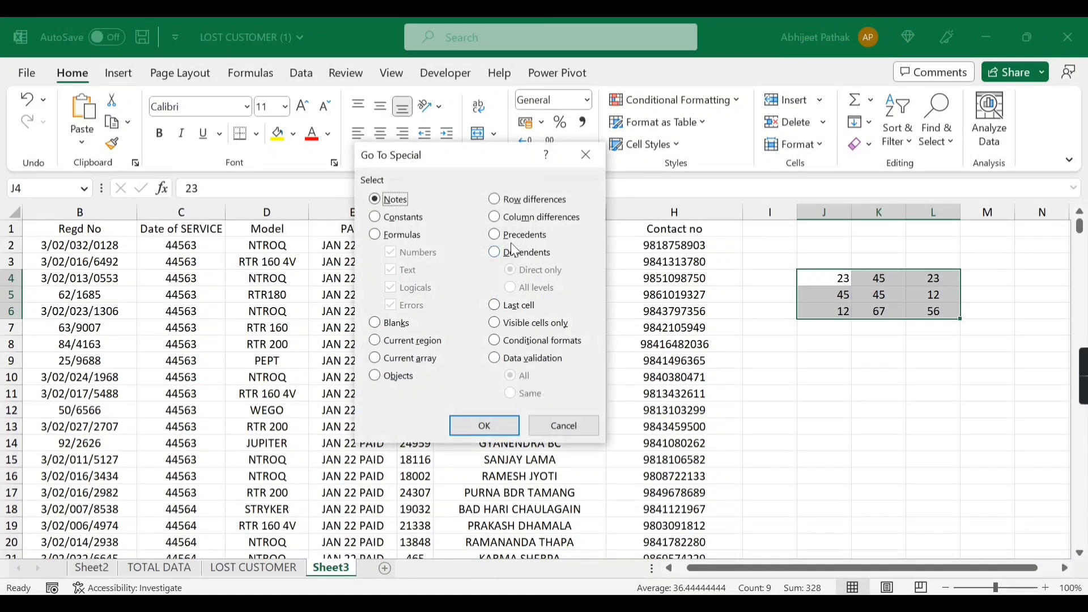
left_click(518, 201)
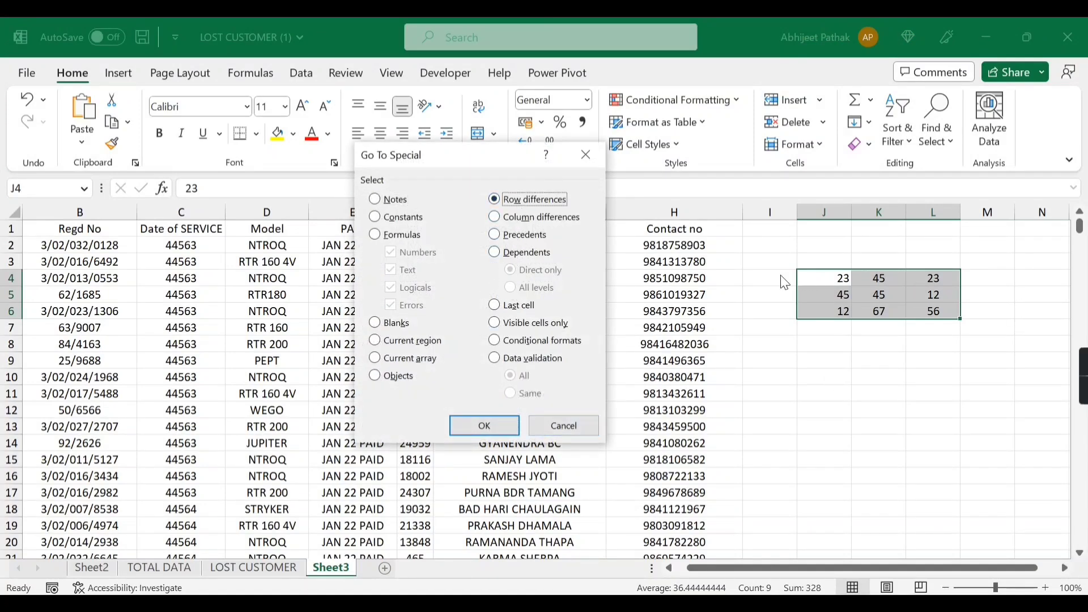
left_click(493, 421)
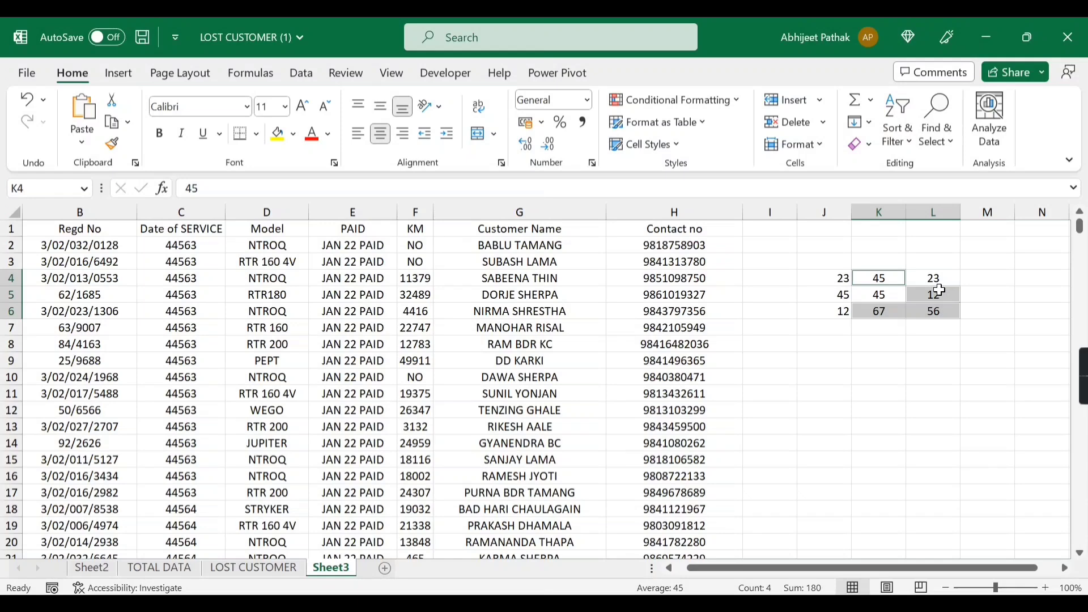
- Fill the selected row-difference cells K4, L5, K6 and L6 with yellow, and undo the fill
left_click(271, 139)
left_click(929, 376)
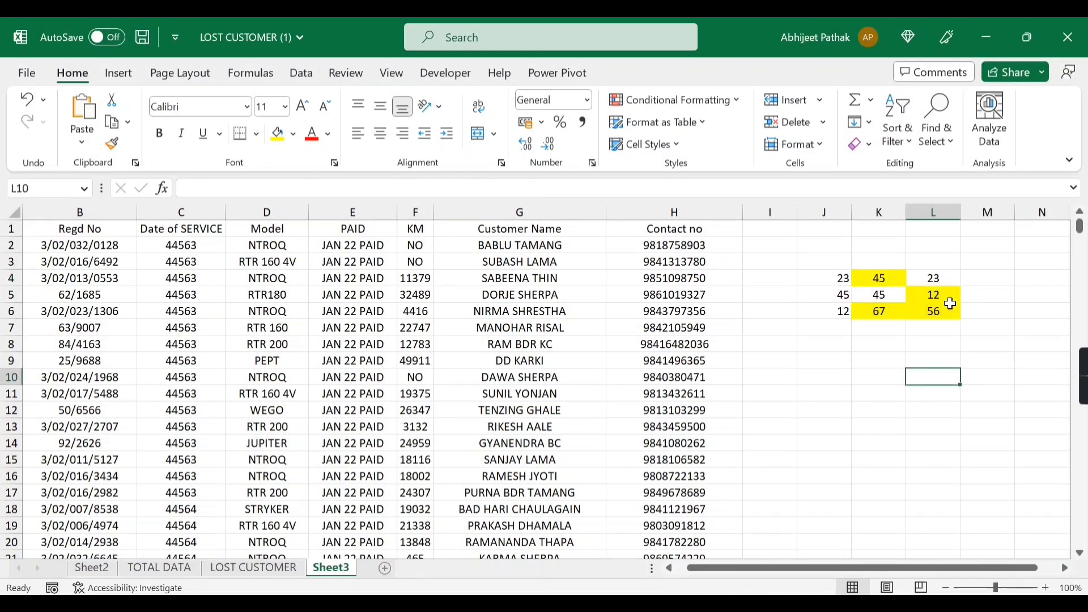
key("ctrl+z")
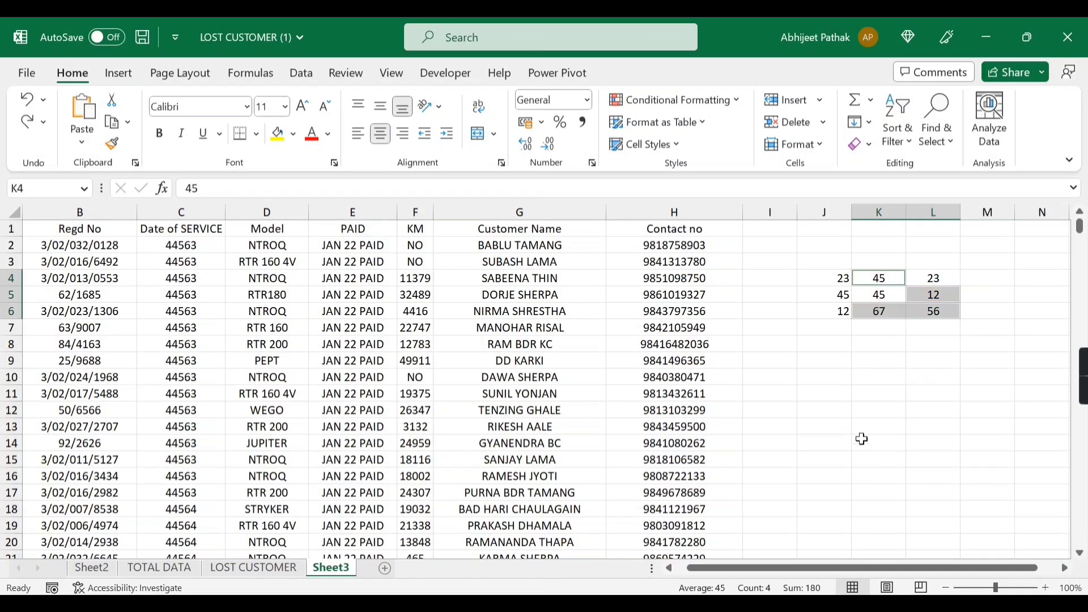
- Undo all the number entries in range J4:L6 until the grid is empty
key("ctrl+z")
key("ctrl+z")
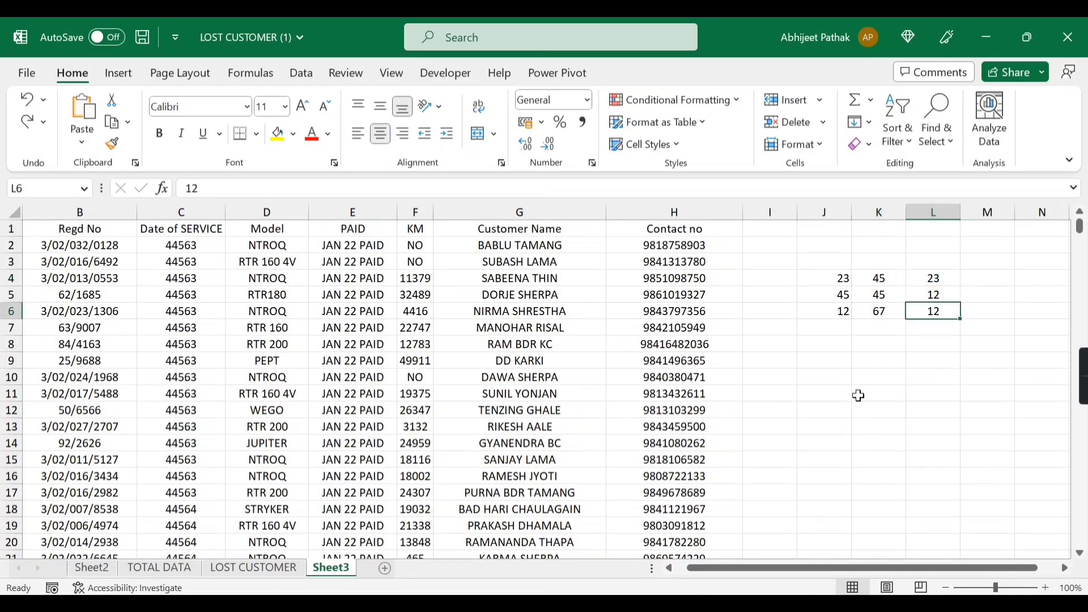
key("ctrl+z")
key("ctrl+z")
key("ctrl+z")
key("ctrl+z")
key("ctrl+z")
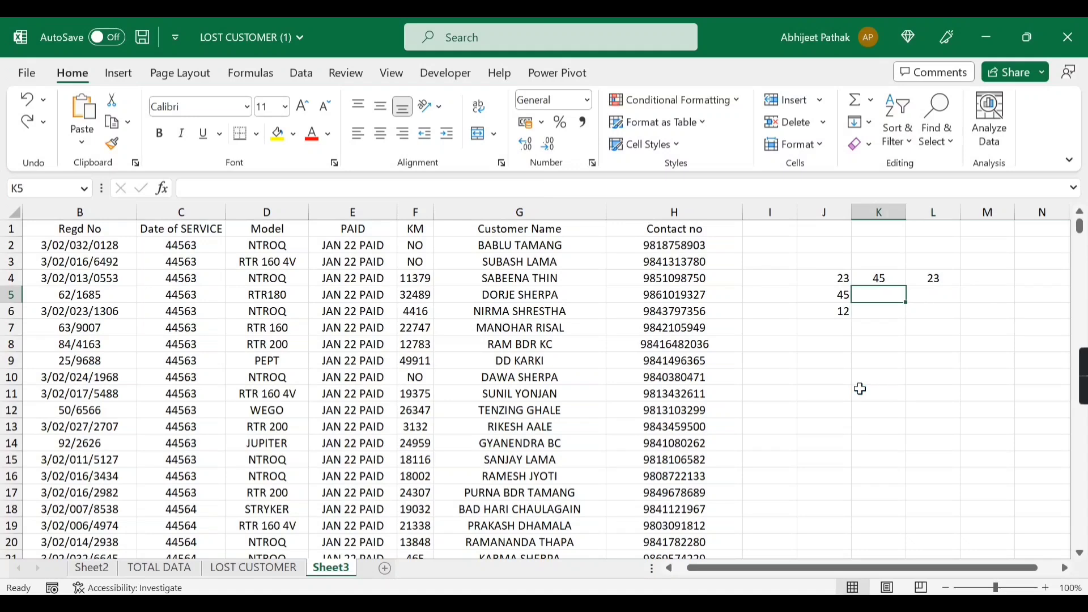
key("ctrl+z")
key("ctrl+z")
key("ctrl+z")
key("ctrl+z")
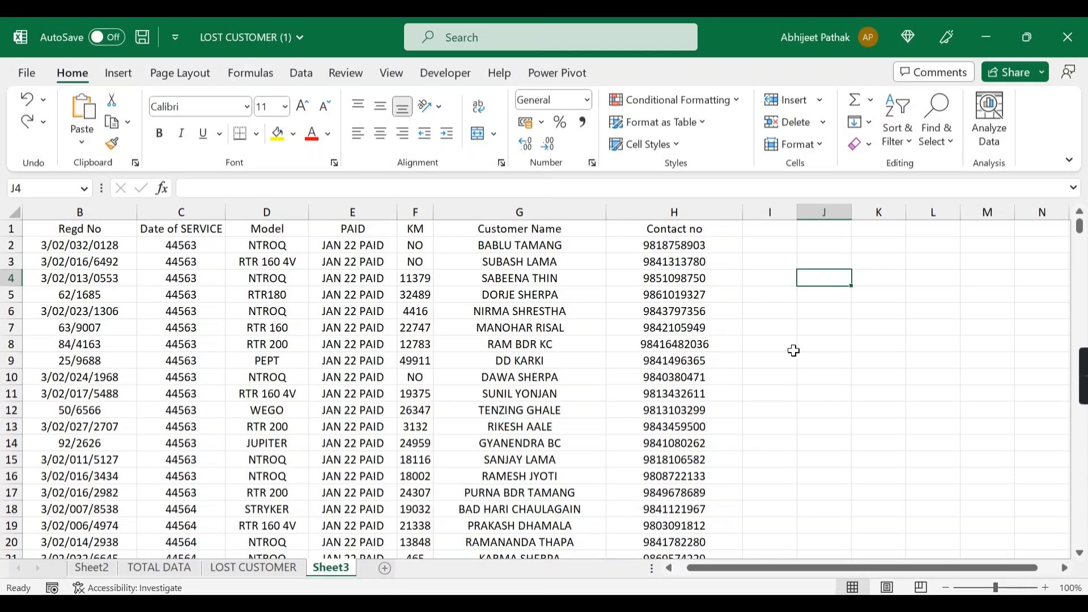
key("ctrl+g")
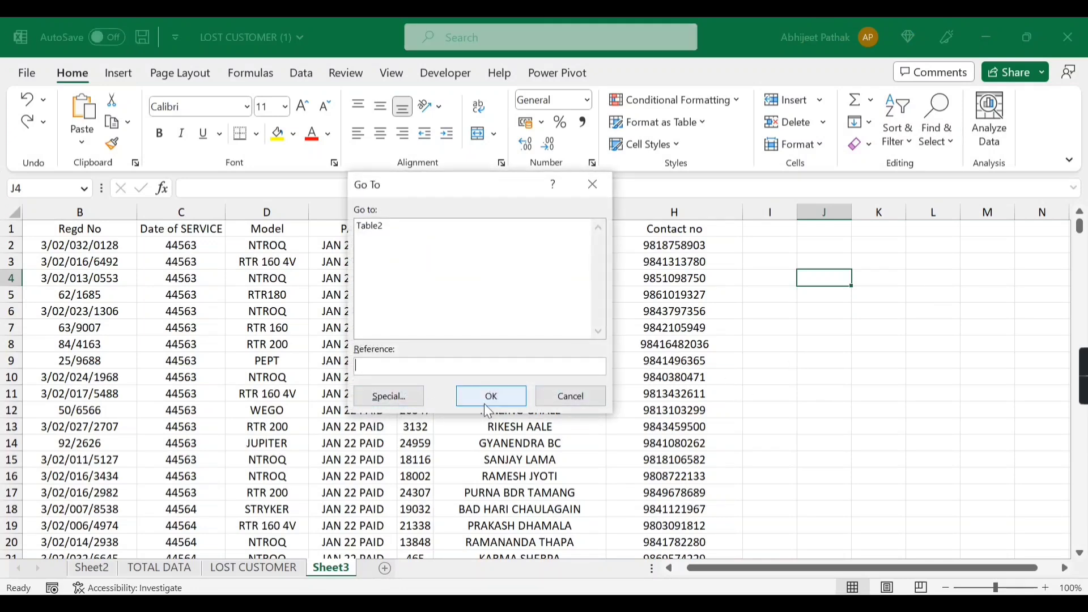
left_click(393, 401)
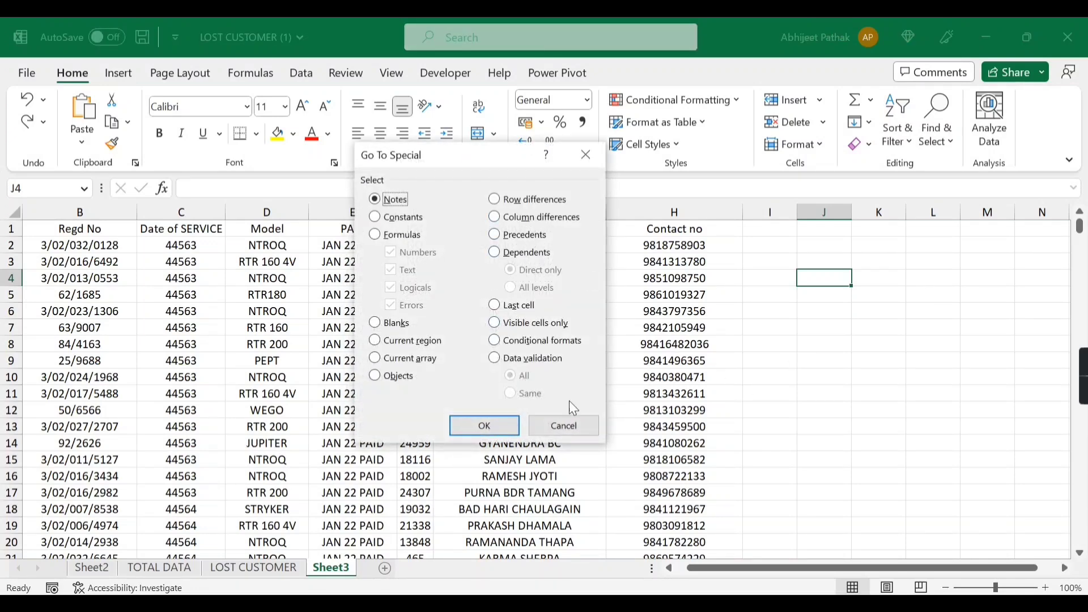
left_click(563, 431)
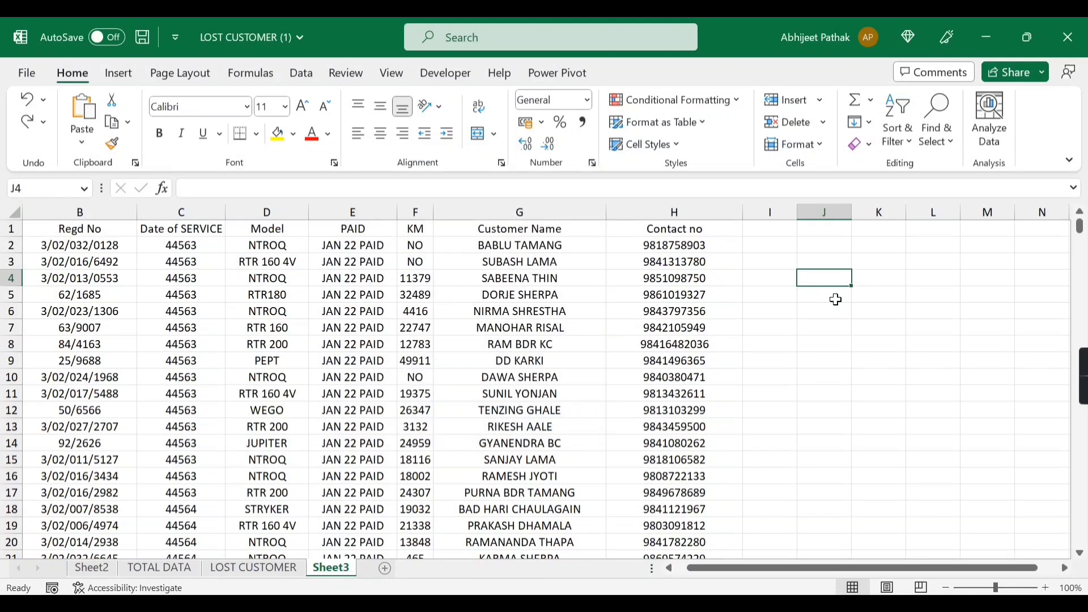
- Enter 34, 56 and 78 in cells J4, K4 and L4 as the first row of a new number grid
type("34")
key("Tab")
type("56")
key("Tab")
type("78")
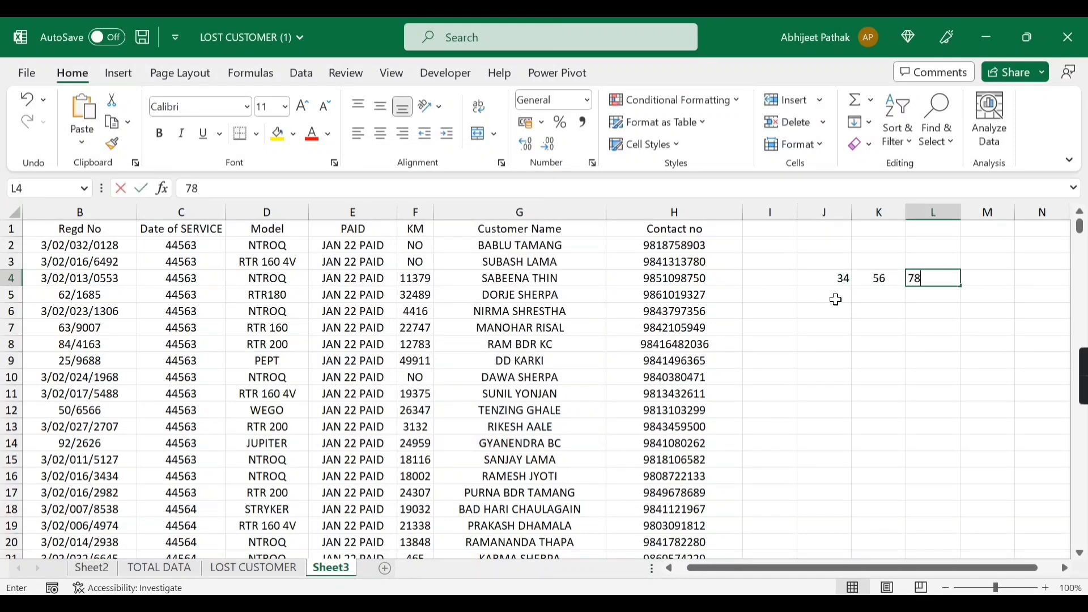
key("Left")
key("Left")
left_click(836, 300)
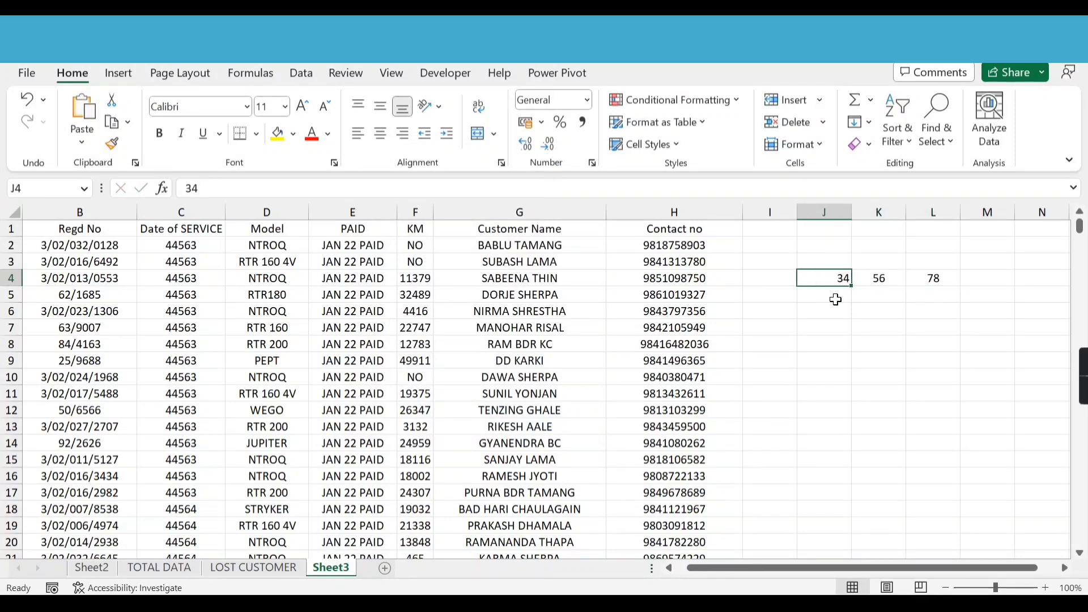
- Enter 56, 45 and 78 in cells J5, K5 and L5 as the grid's second row
type("562")
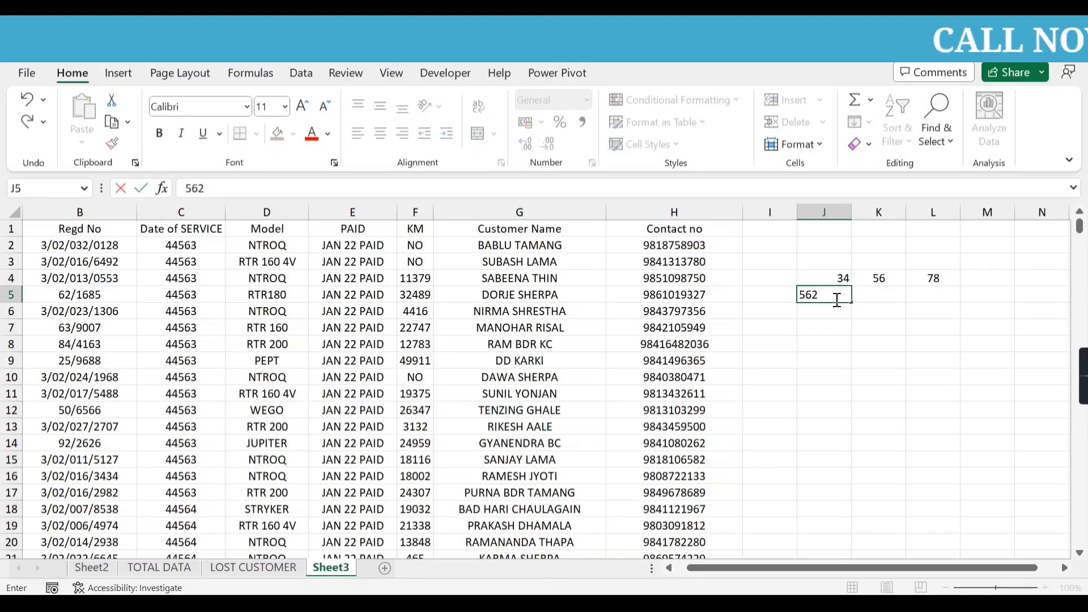
key("Tab")
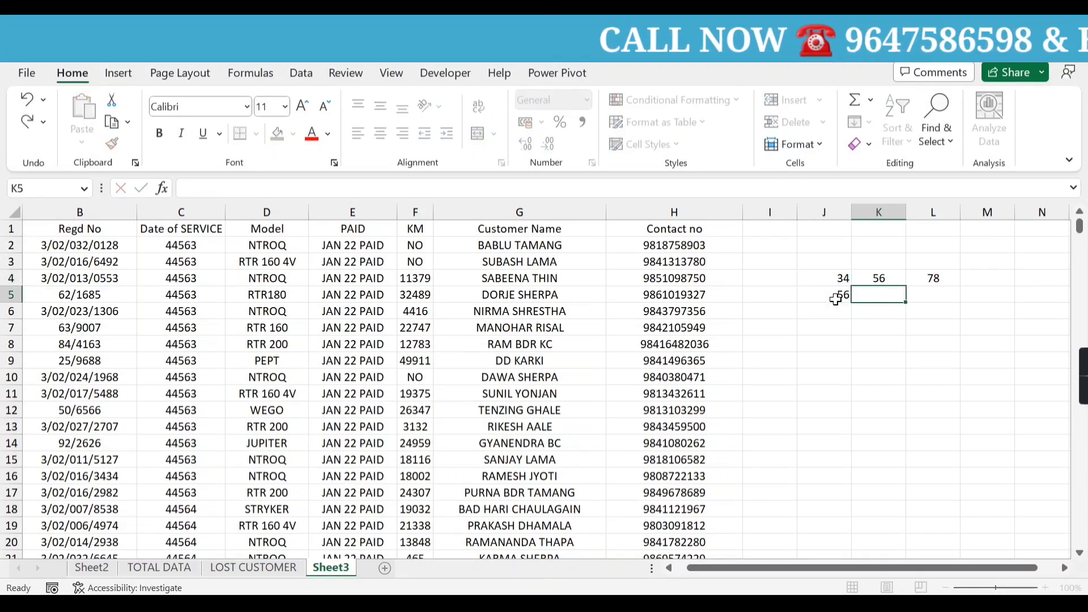
type("45")
key("Tab")
type("78")
left_click(837, 300)
key("Return")
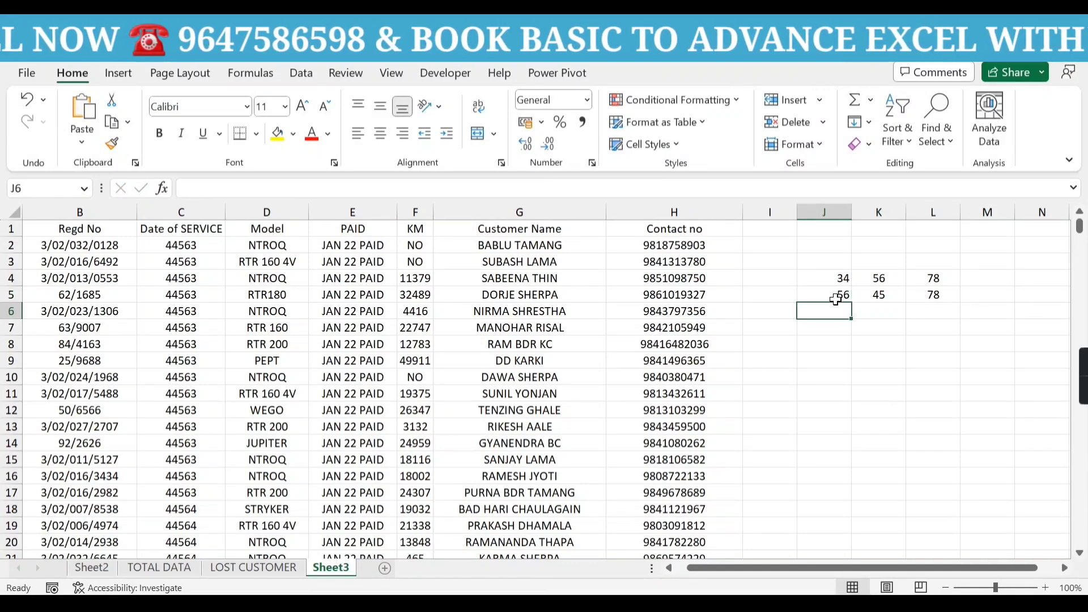
- Enter 12, 34 and 89 in cells J6, K6 and L6 as the grid's third row
type("12")
key("Tab")
type("34")
key("Tab")
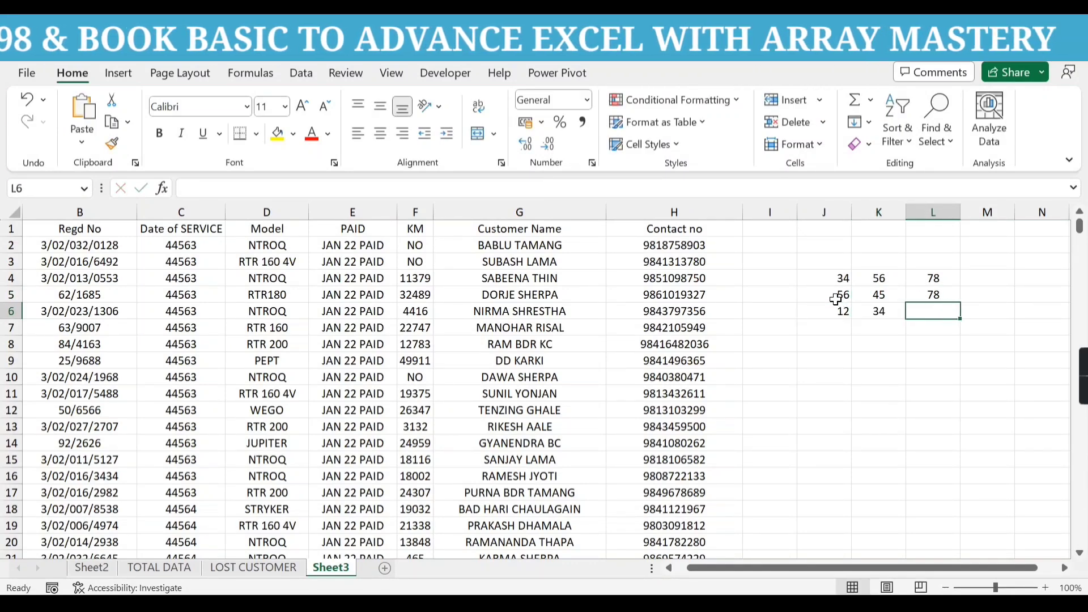
type("89")
key("Left")
key("Left")
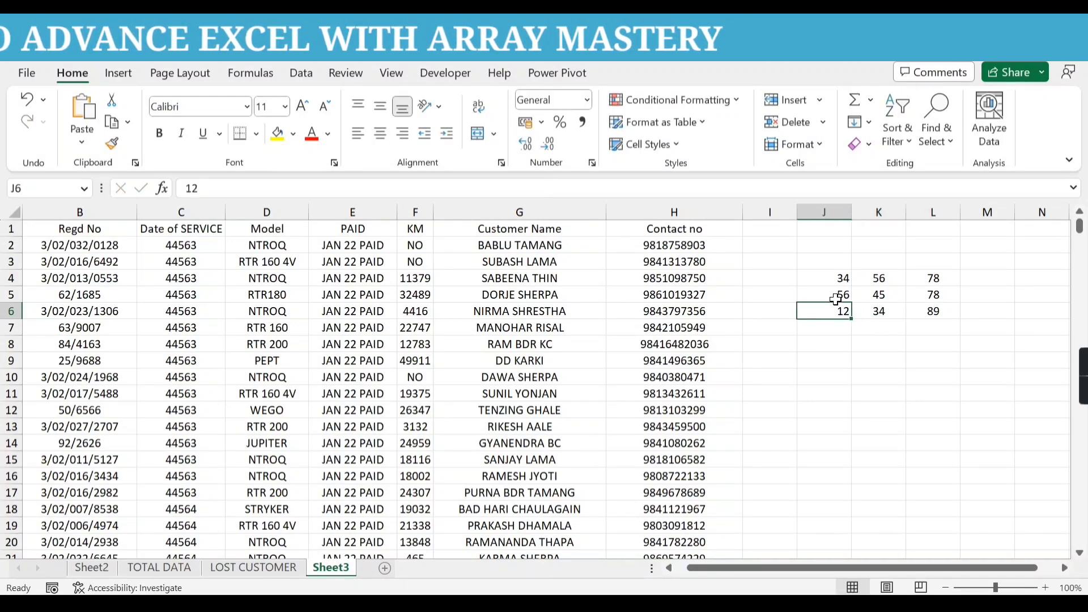
- Start a single-column list with 30 in each of cells I10 to I13 and 23 in I14
left_click(781, 374)
type("30")
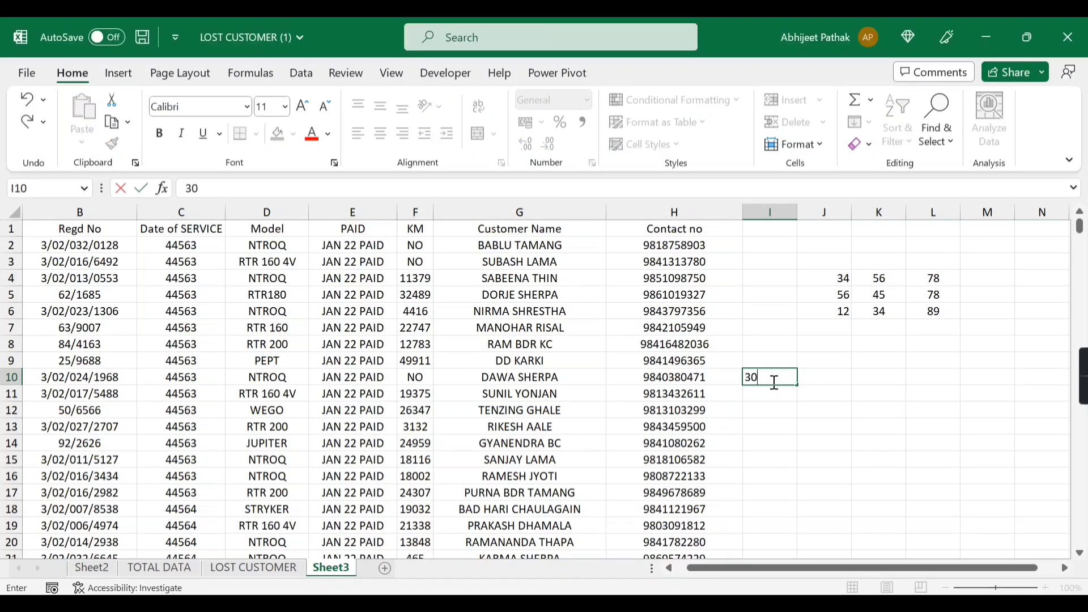
key("Return")
type("30")
key("Return")
type("30")
key("Return")
type("30")
key("Return")
type("23")
key("Return")
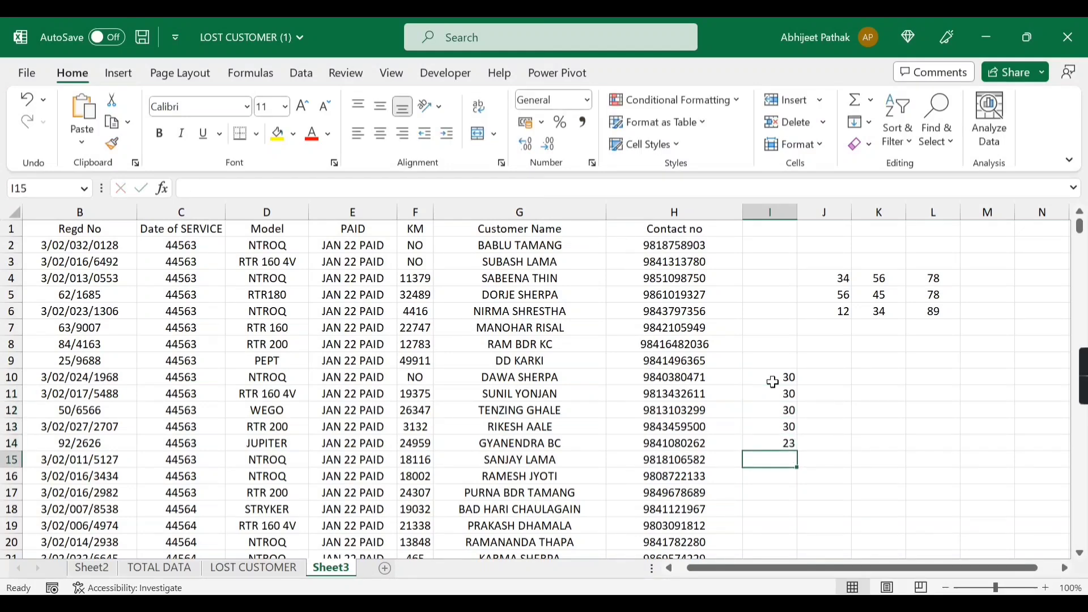
- Continue the column I list with 30 in I15 and I16 and 45 in I17
type("03")
key("Return")
type("30")
key("Return")
type("45")
key("Up")
key("Up")
- Select range I10:I17 starting from I10, apply Go To Special's Column differences option, and clear the selection
left_click_drag(773, 382, 777, 498)
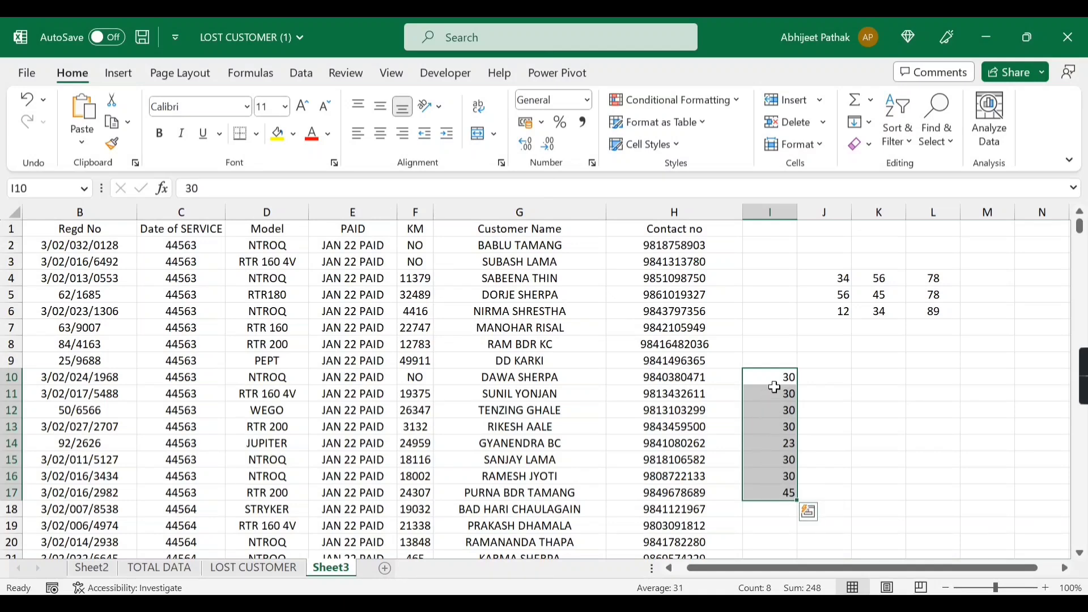
left_click_drag(781, 379, 772, 492)
left_click(784, 380)
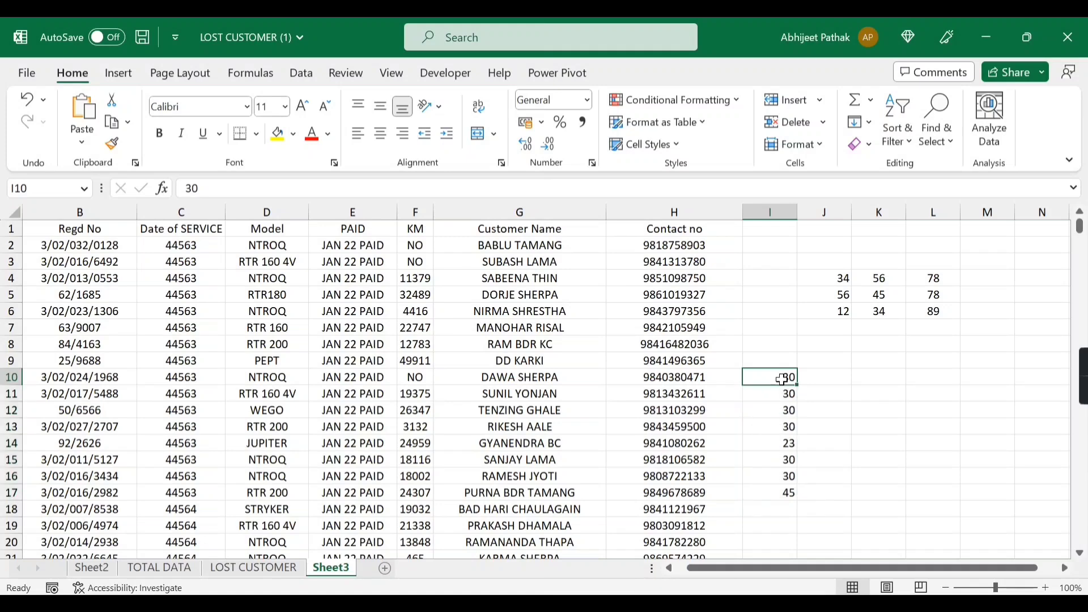
left_click_drag(782, 379, 772, 492)
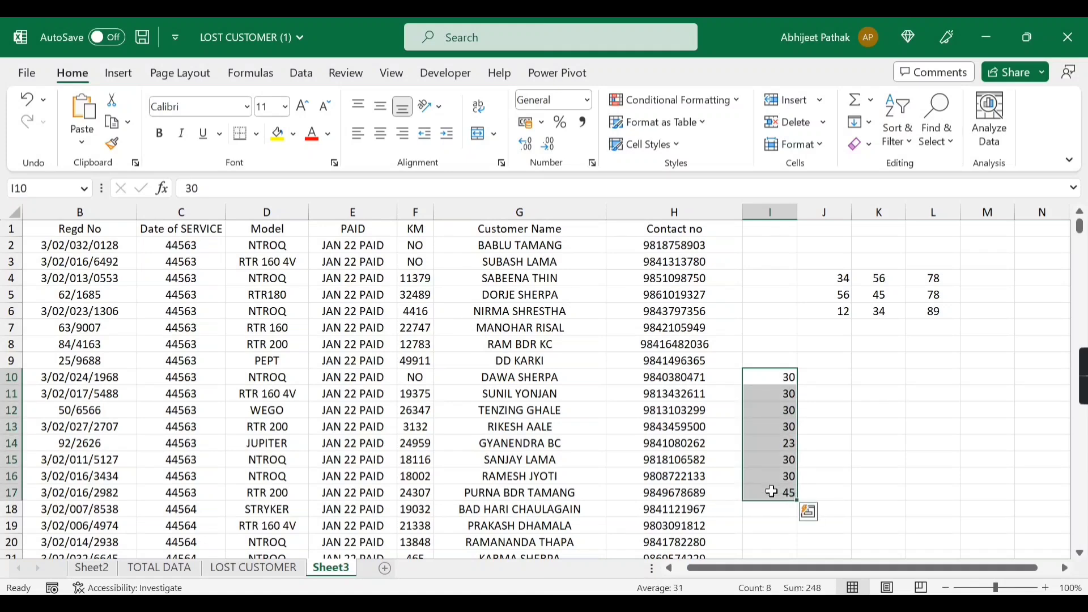
key("ctrl+g")
left_click(383, 395)
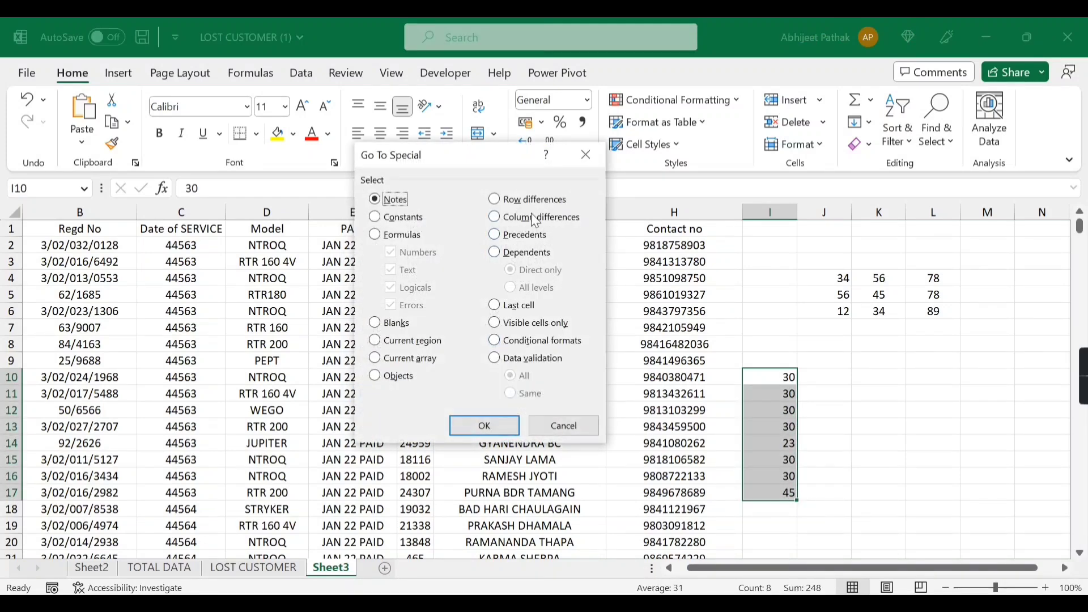
left_click(539, 217)
left_click(498, 427)
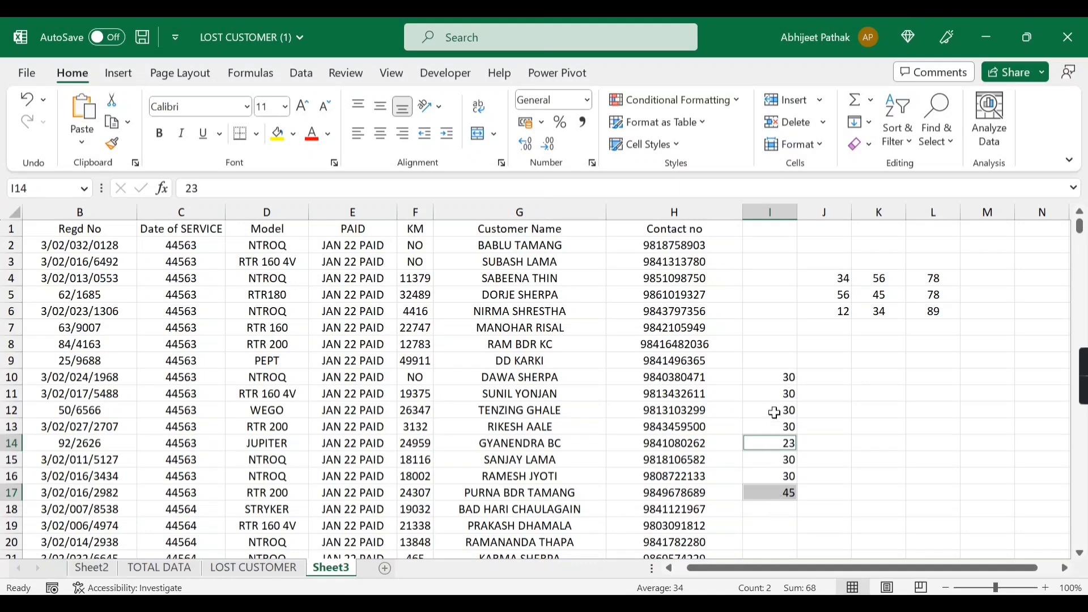
left_click(830, 376)
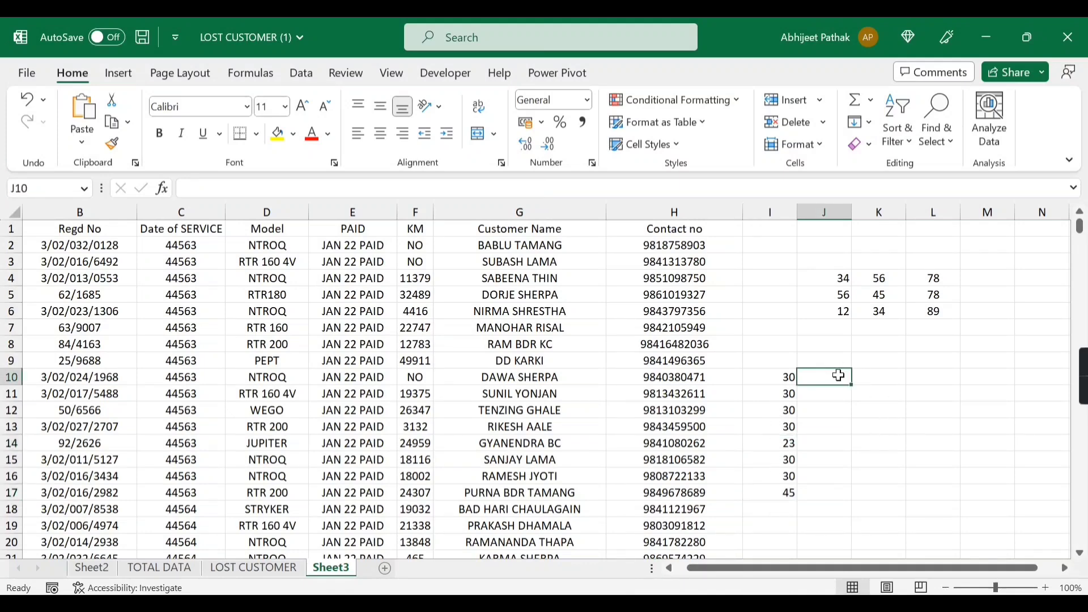
- Compare the first value in I10 with I14 and the other values in the I10:I17 list
left_click_drag(780, 378, 780, 495)
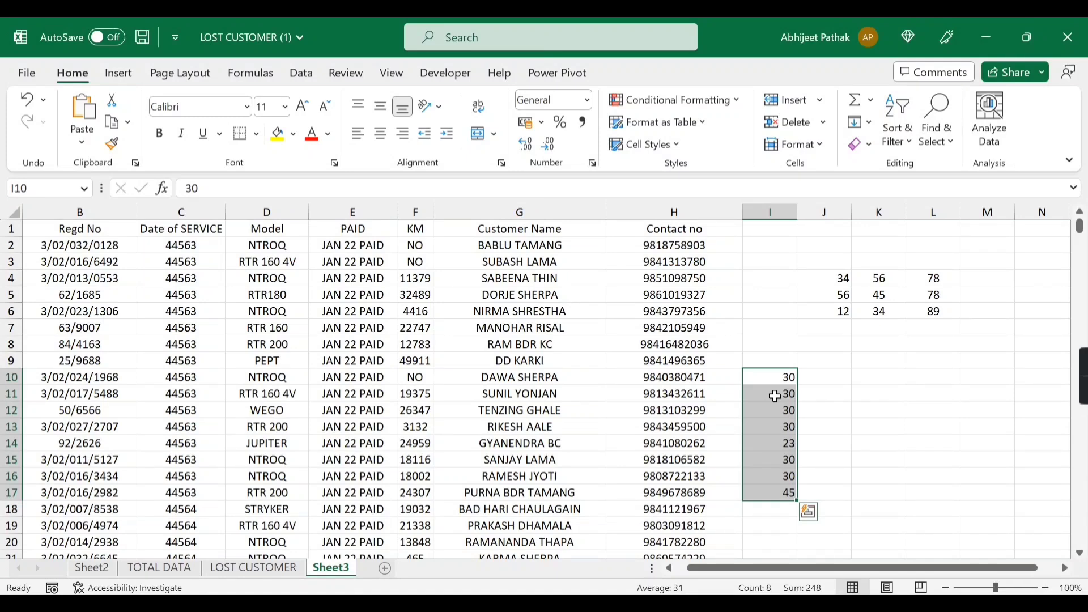
left_click(780, 377)
left_click(783, 443)
left_click(785, 376)
left_click(788, 442)
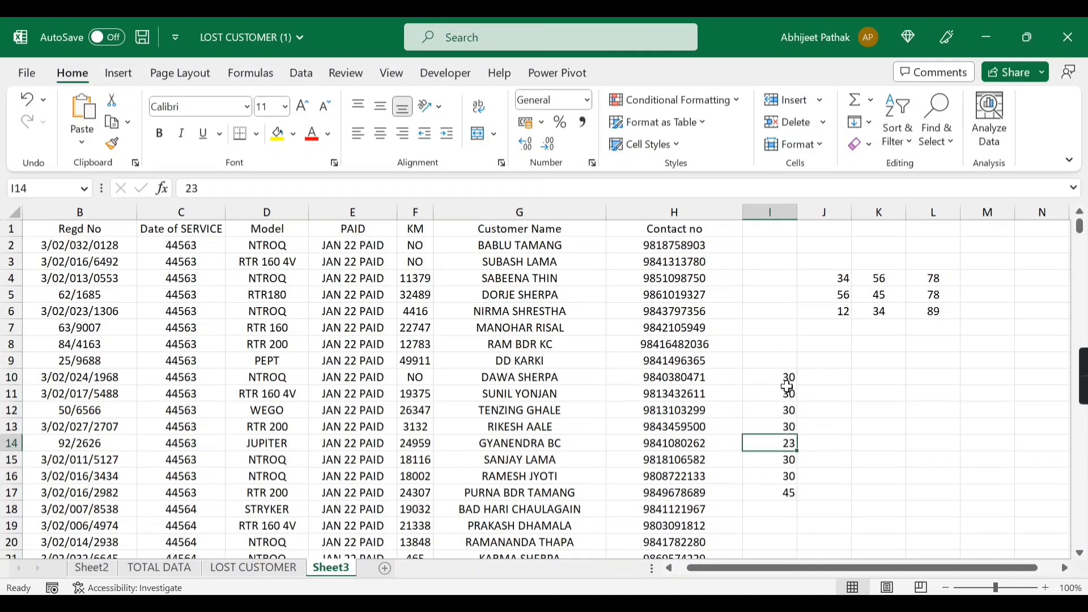
left_click_drag(783, 380, 777, 425)
left_click(865, 414)
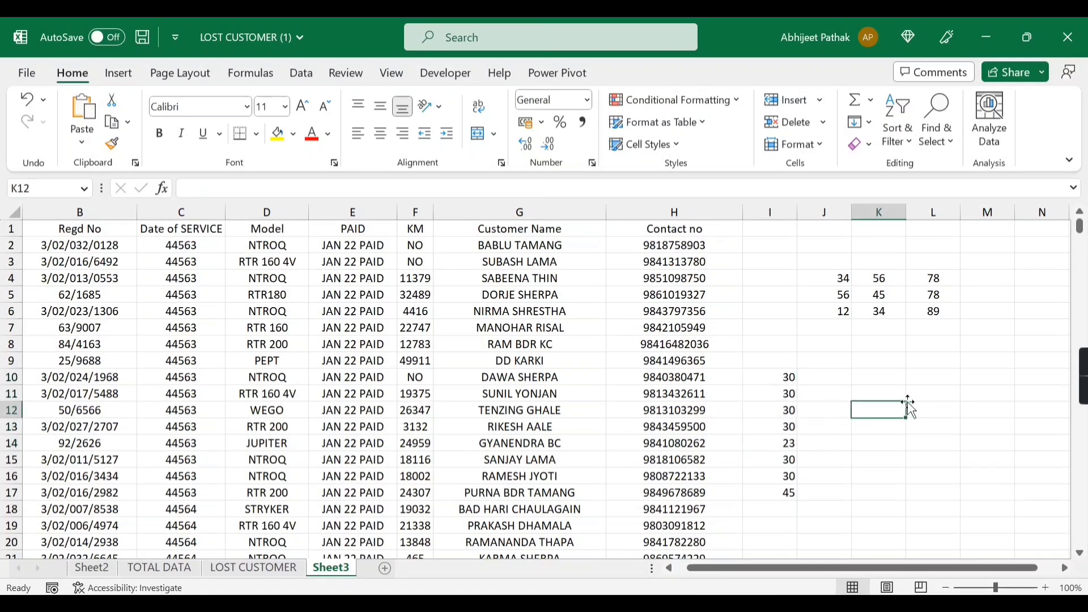
- Select I10:I17 with I14 as the active comparison cell and apply Go To Special's Column differences option
left_click_drag(787, 377, 778, 498)
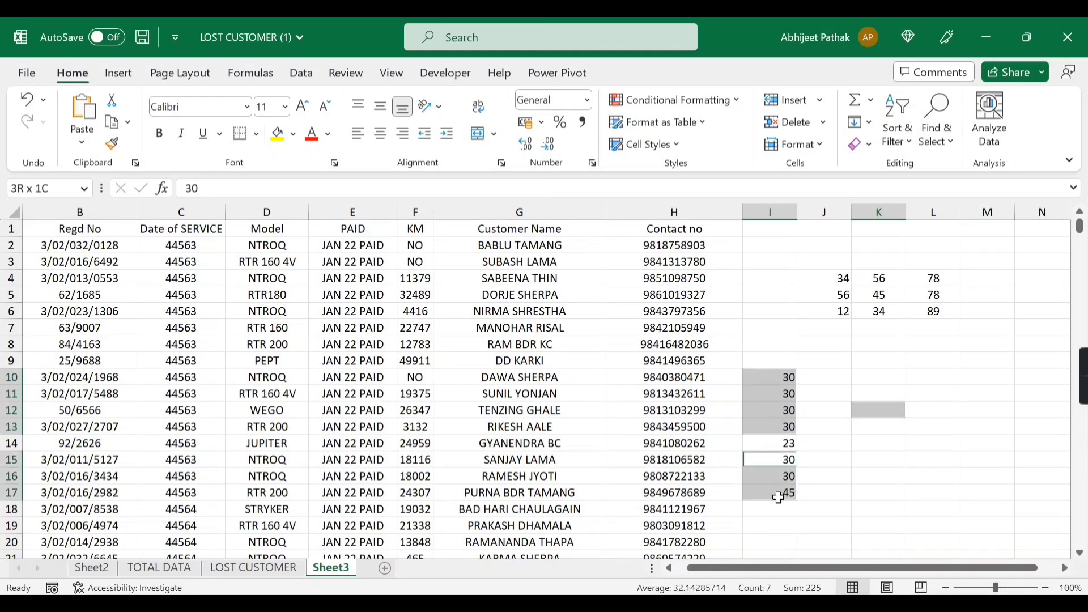
left_click(796, 444, "ctrl")
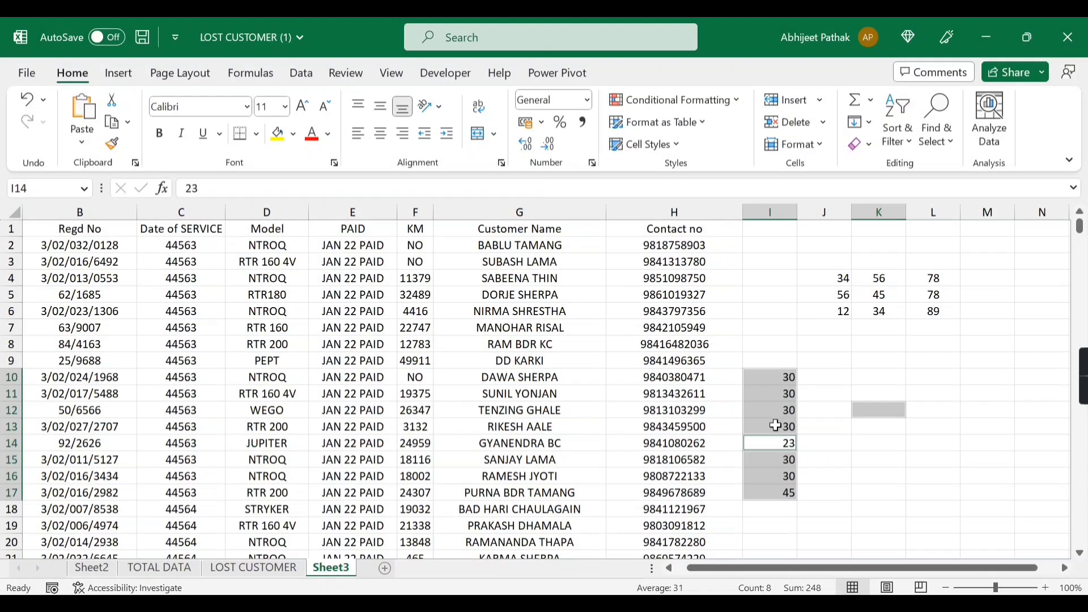
key("ctrl+g")
left_click(381, 396)
left_click(495, 217)
left_click(495, 424)
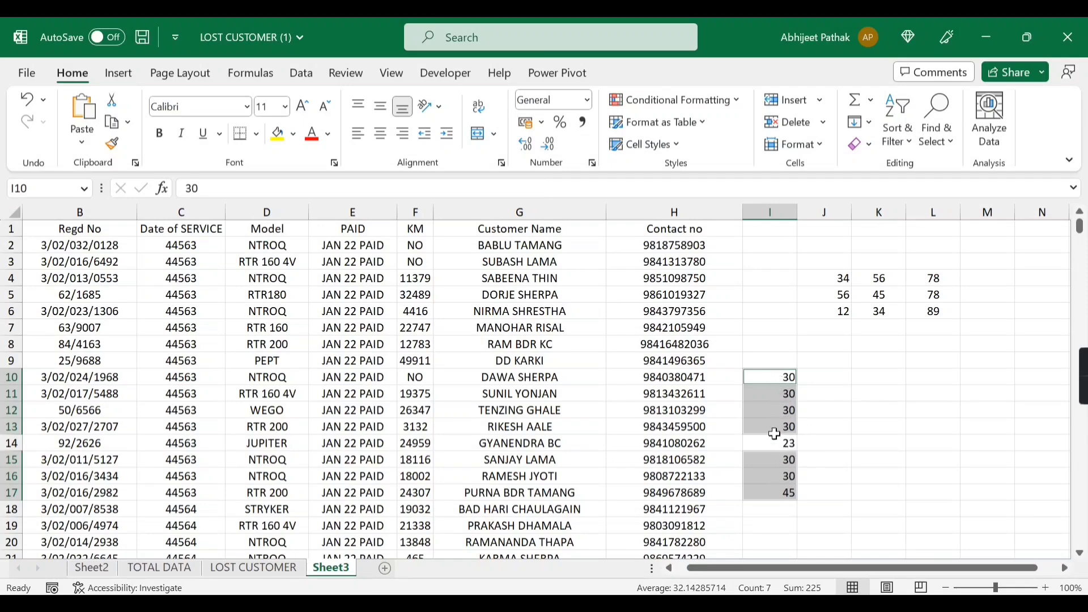
- Set cells I11 and I12 in the column I list to 23
left_click(783, 395)
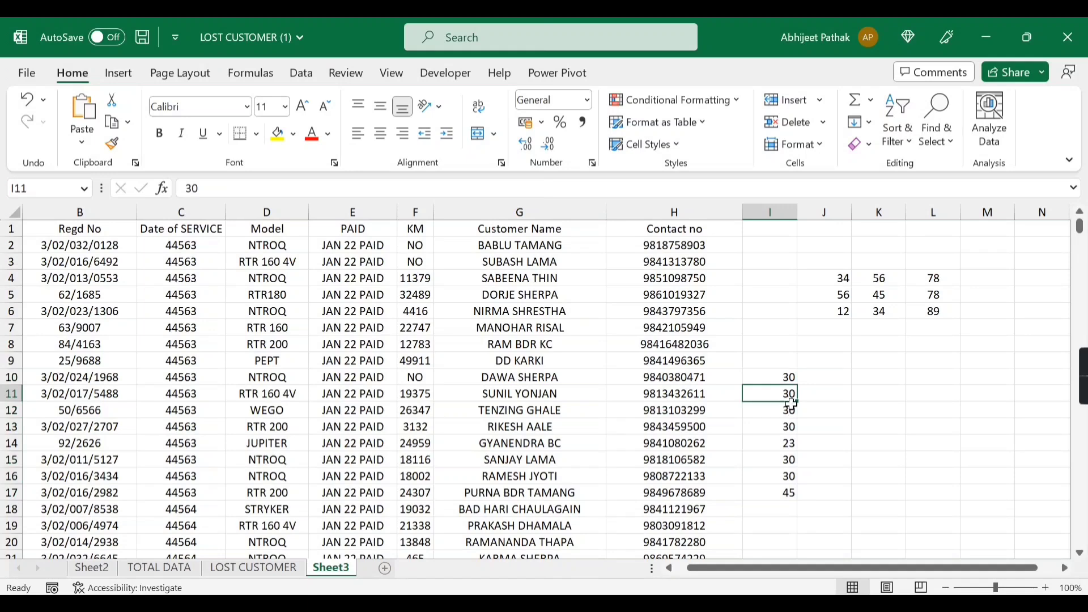
type("23")
key("Return")
type("33")
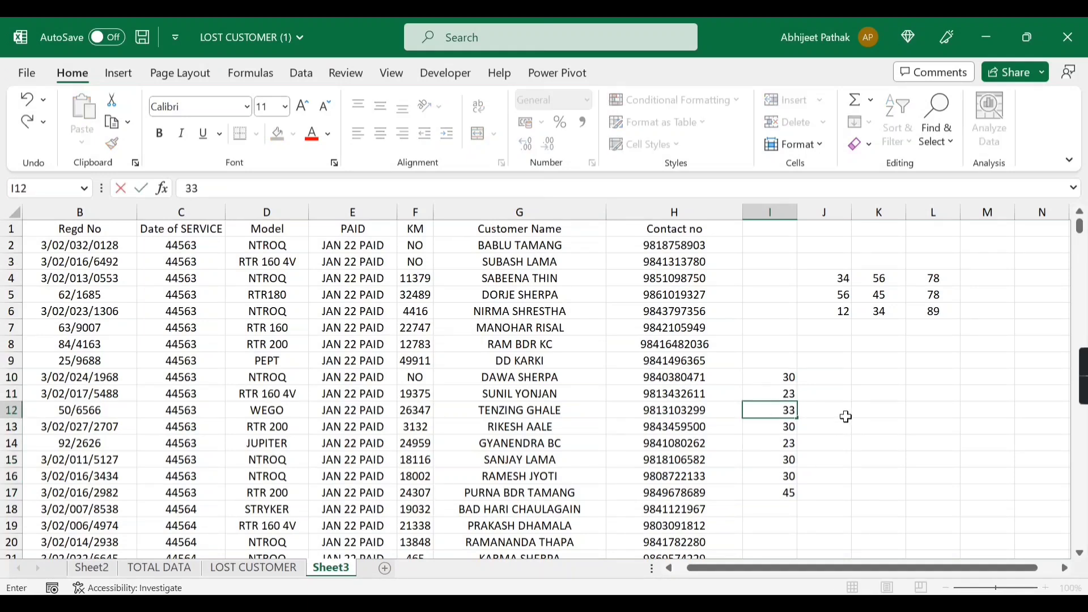
type("23")
key("BackSpace")
key("BackSpace")
key("BackSpace")
key("Return")
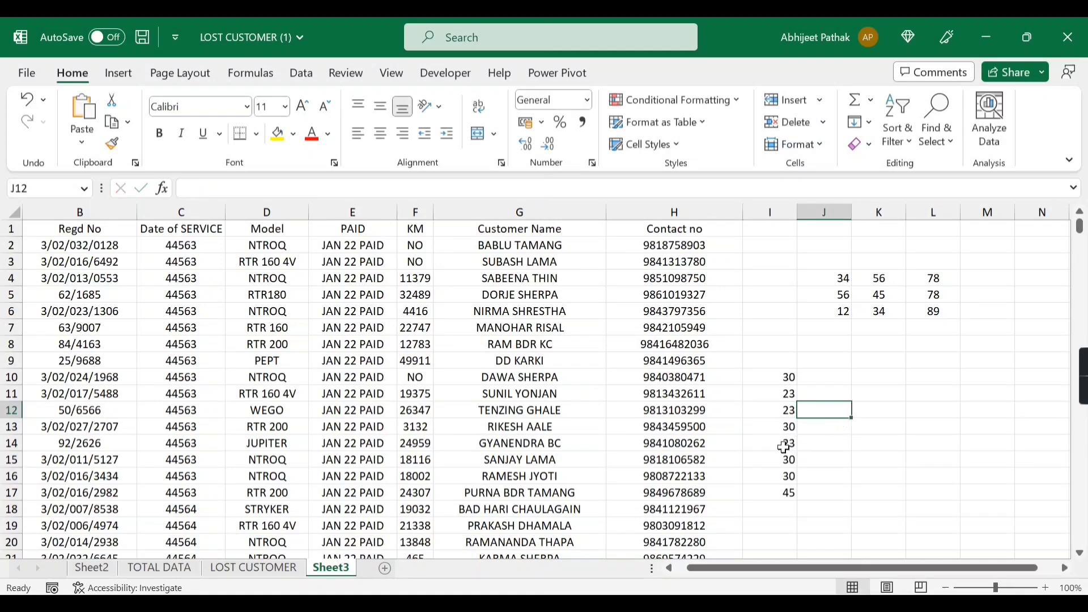
- Reselect the edited I10:I17 list with I14 active, apply Go To Special's Column differences option, and clear the selection
left_click(790, 443)
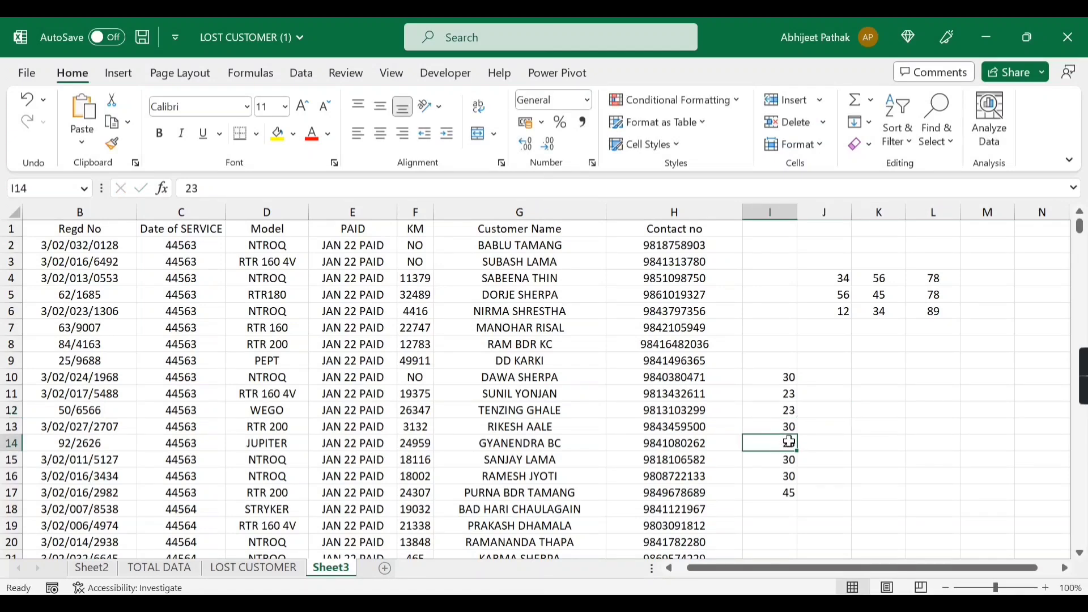
left_click(823, 446)
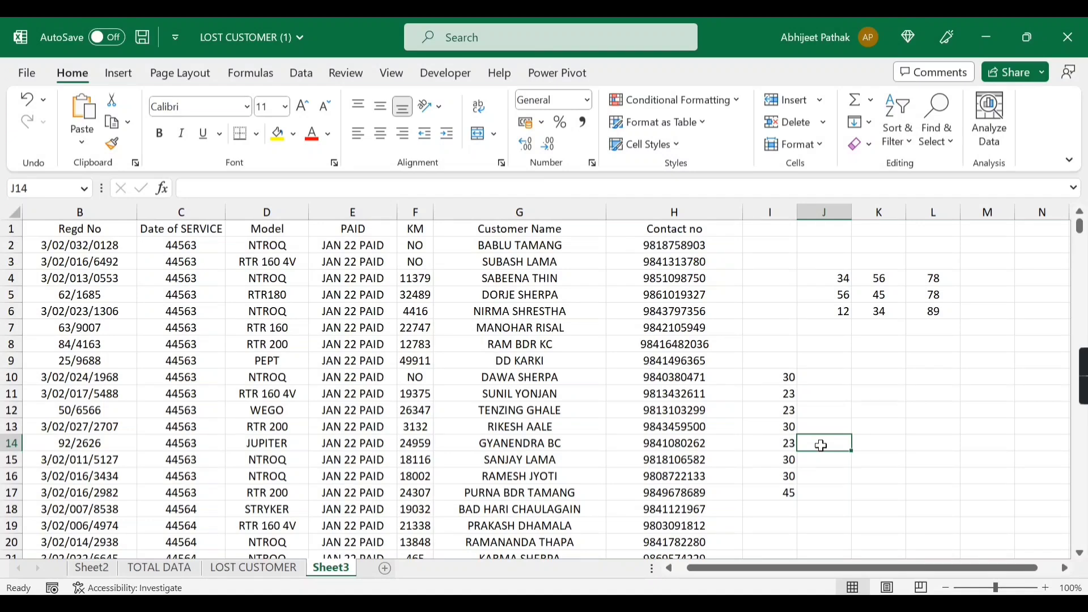
left_click_drag(790, 379, 777, 493)
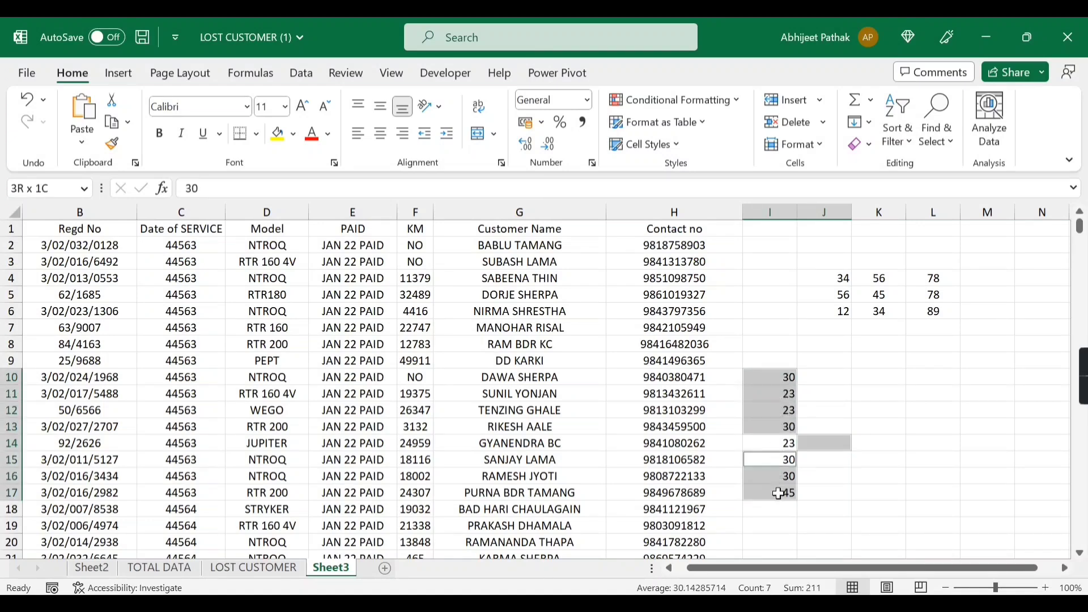
left_click(783, 445, "ctrl")
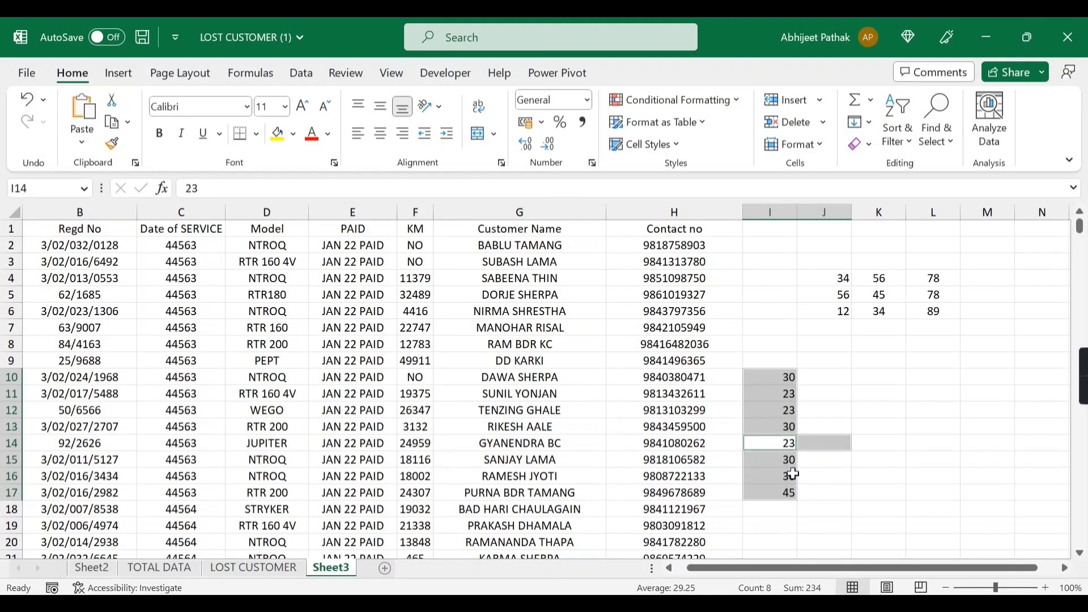
key("ctrl+g")
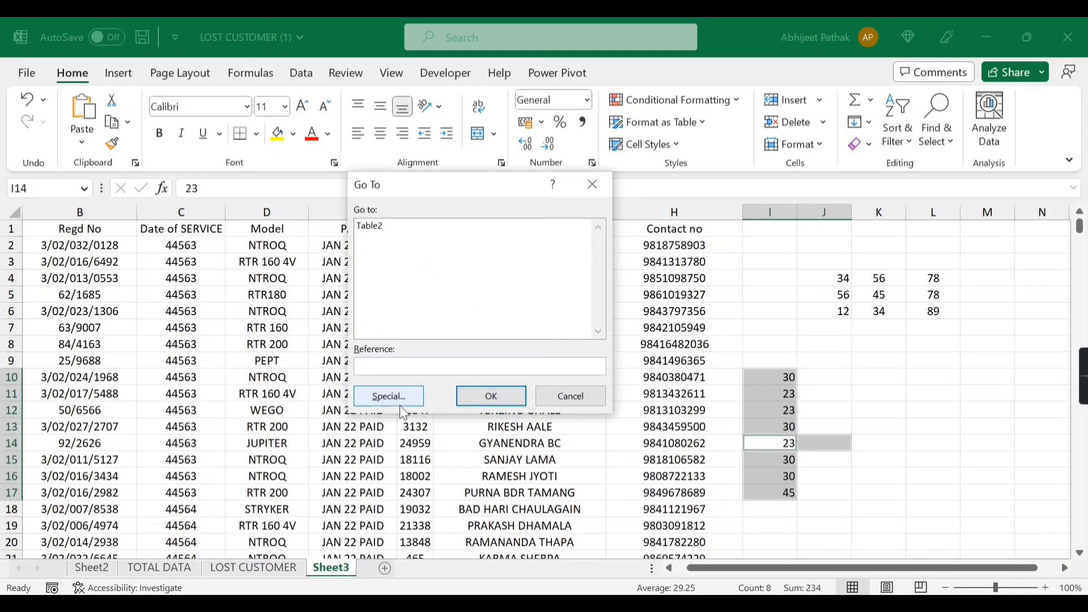
left_click(385, 395)
left_click(533, 218)
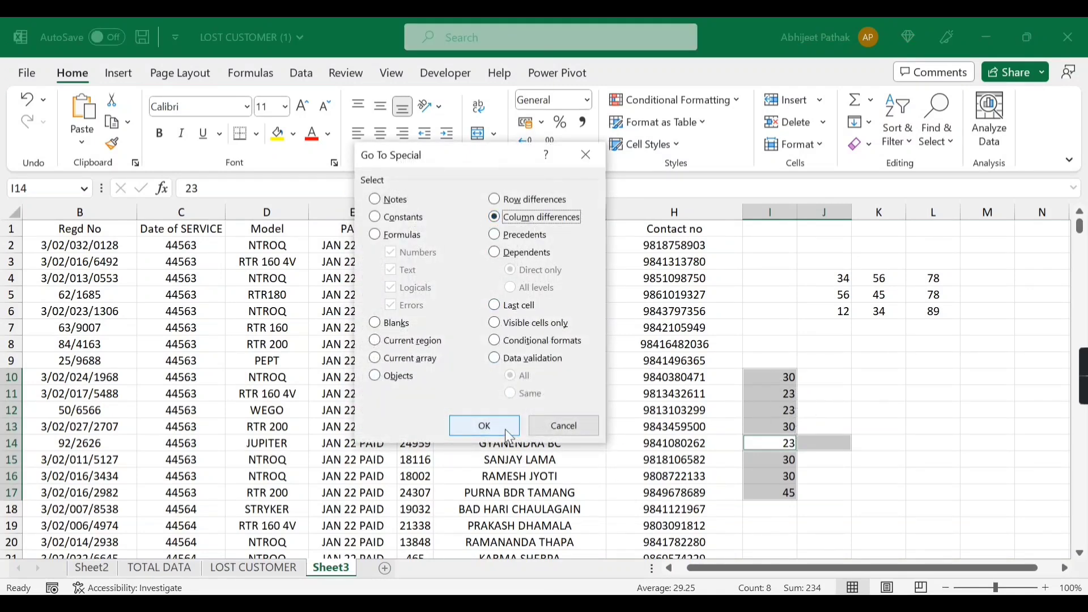
left_click(505, 430)
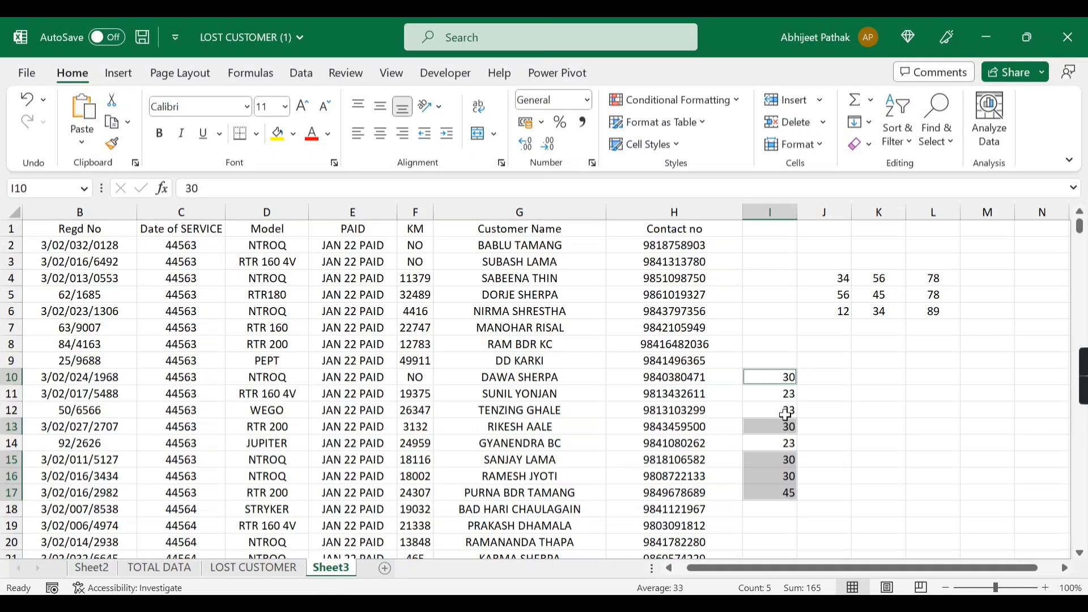
left_click(819, 410)
- Select the number range J4:L6 starting from J4 and apply Go To Special's Column differences option
left_click(831, 281)
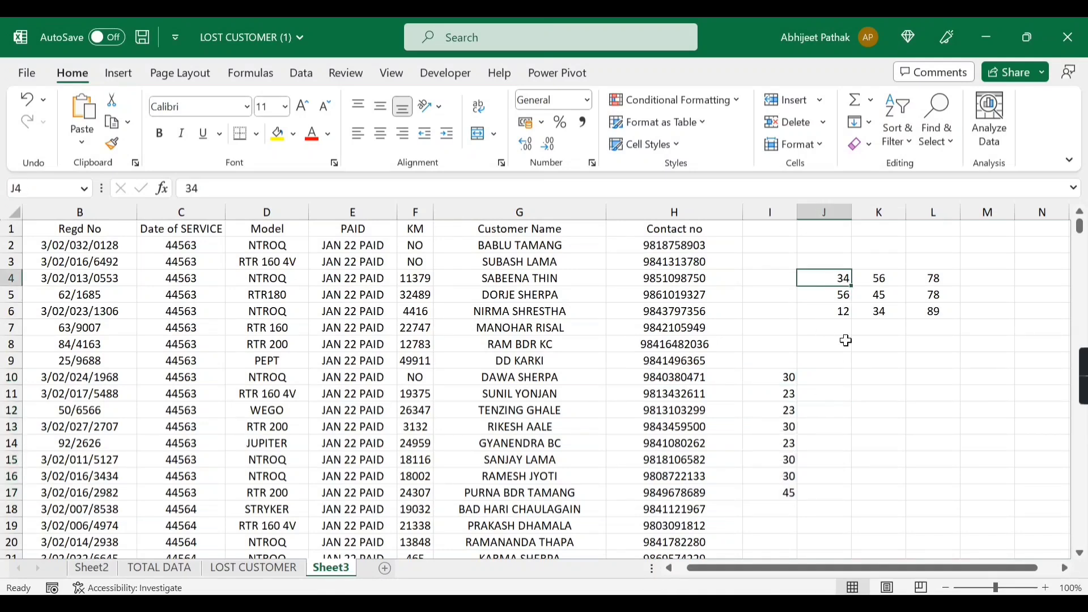
left_click_drag(843, 278, 922, 275)
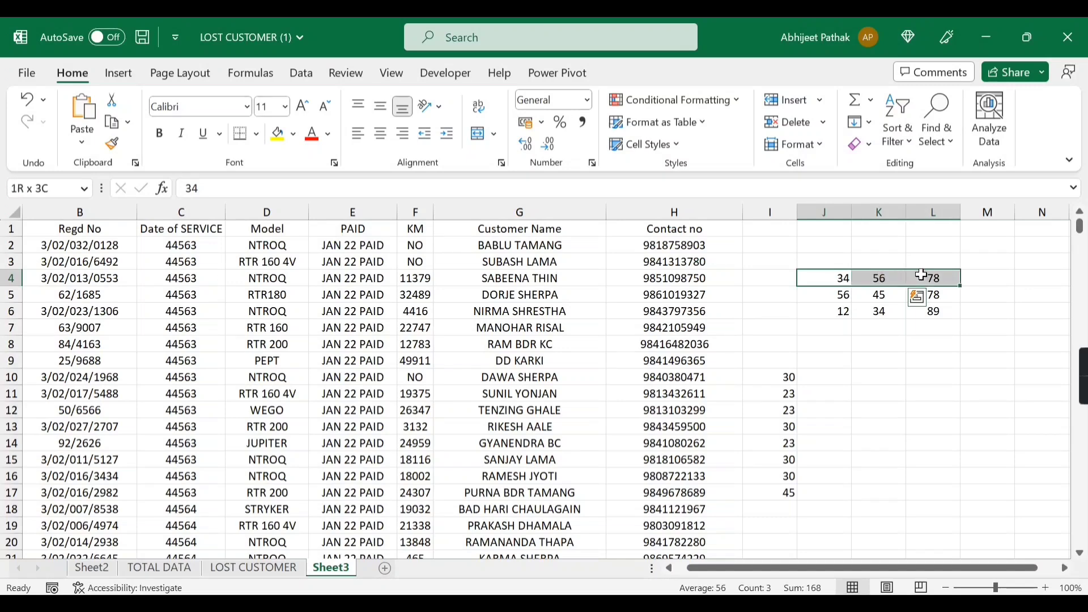
left_click_drag(838, 278, 936, 277)
left_click_drag(840, 279, 943, 324)
left_click_drag(842, 278, 942, 309)
left_click_drag(828, 278, 932, 311)
key("ctrl+g")
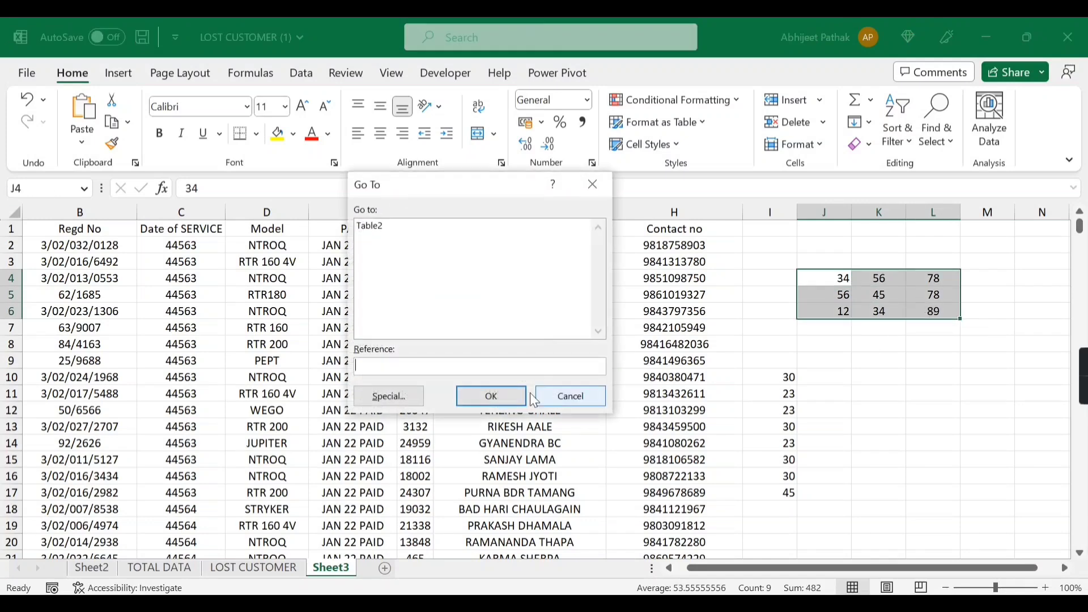
left_click(394, 390)
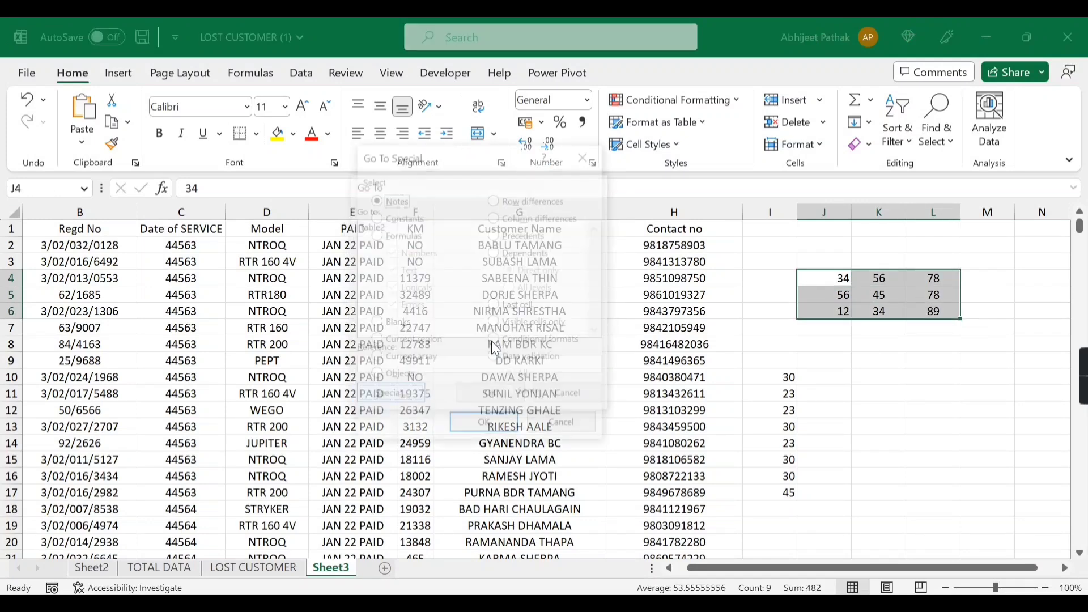
left_click(533, 218)
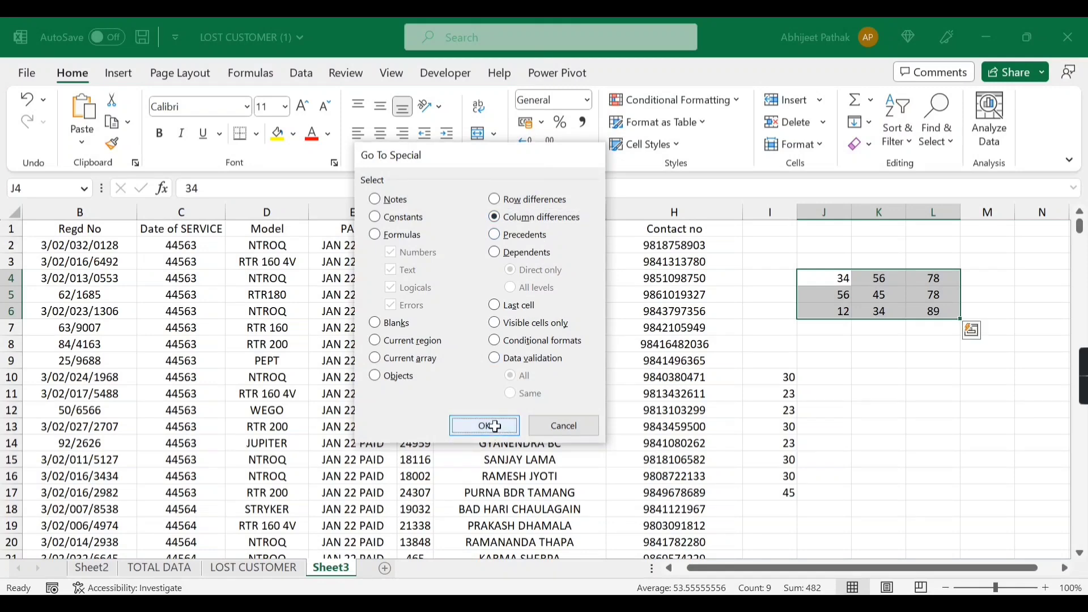
left_click(486, 426)
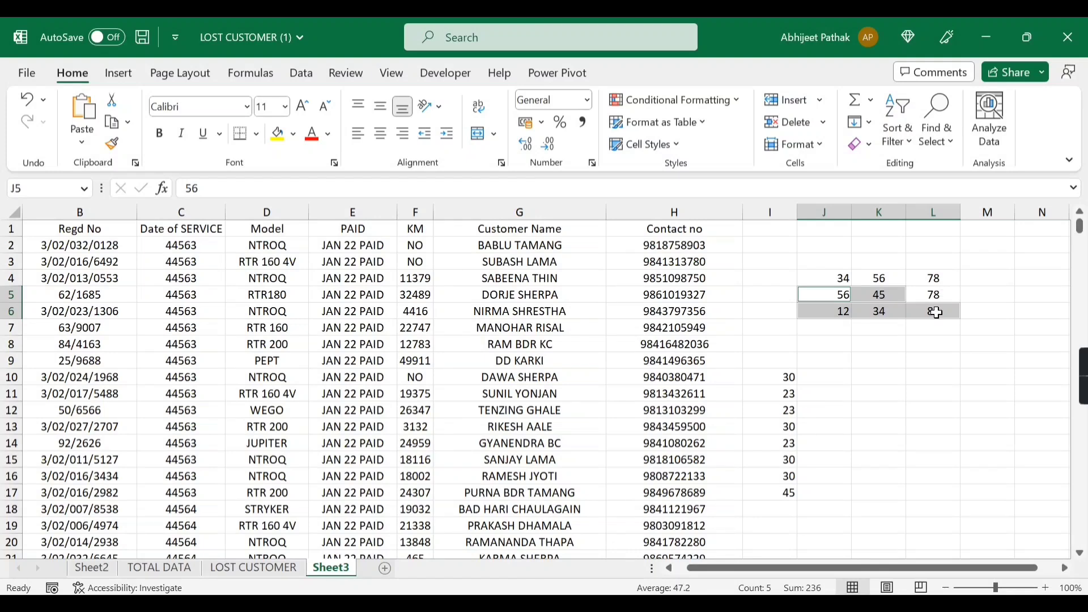
- Fill the differing cells in J5:L6 with yellow, and undo the fill and the last I12 entry
left_click(281, 133)
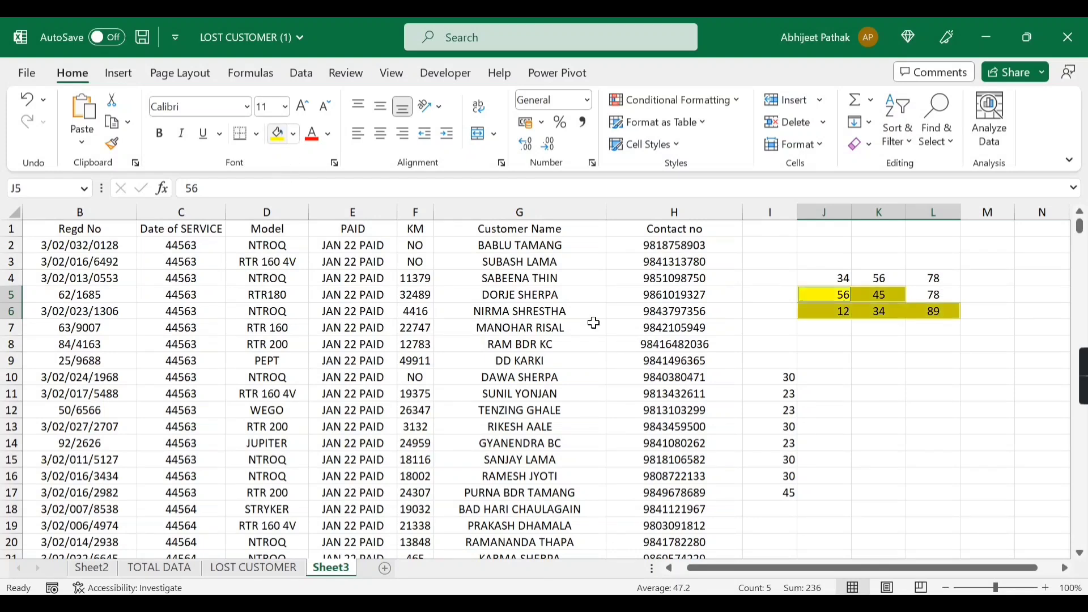
key("ctrl+z")
key("ctrl+z")
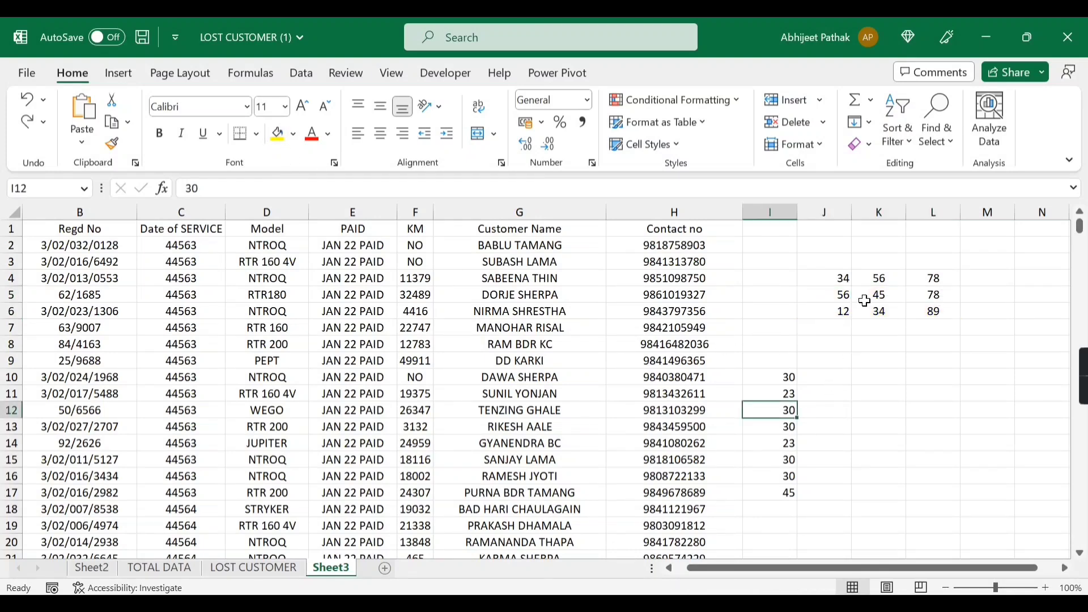
- Delete the number list in I10:I17
left_click_drag(768, 377, 769, 496)
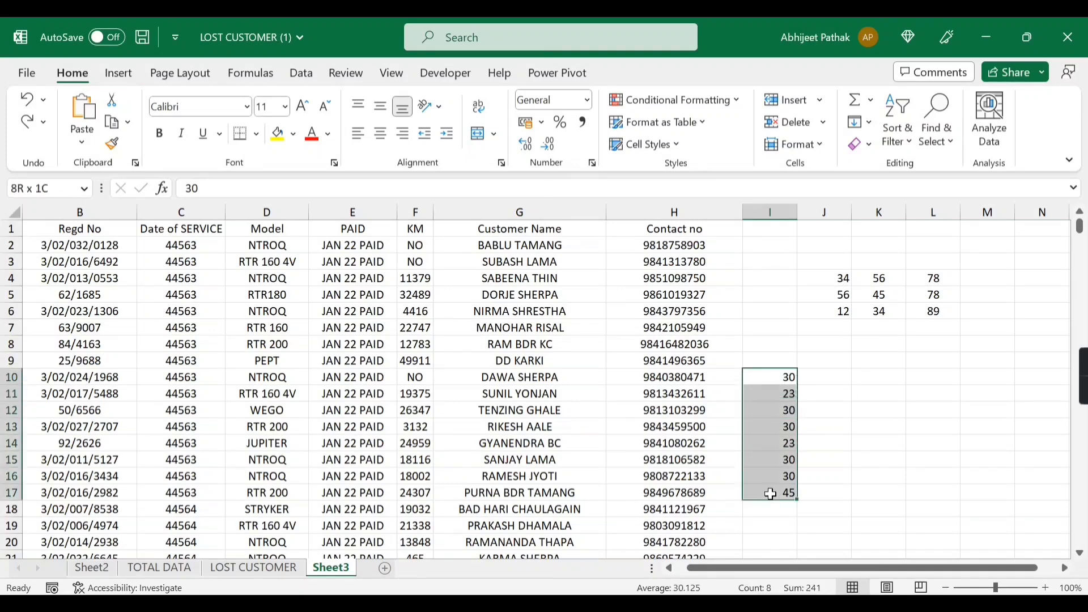
key("Delete")
- Examine the values in each column of J4:L6 and compare the first-row values in J4 and L4
left_click_drag(933, 278, 933, 310)
left_click_drag(886, 282, 887, 311)
left_click_drag(838, 280, 839, 312)
left_click_drag(934, 278, 939, 311)
left_click_drag(826, 277, 919, 314)
left_click_drag(827, 280, 947, 305)
left_click(827, 282)
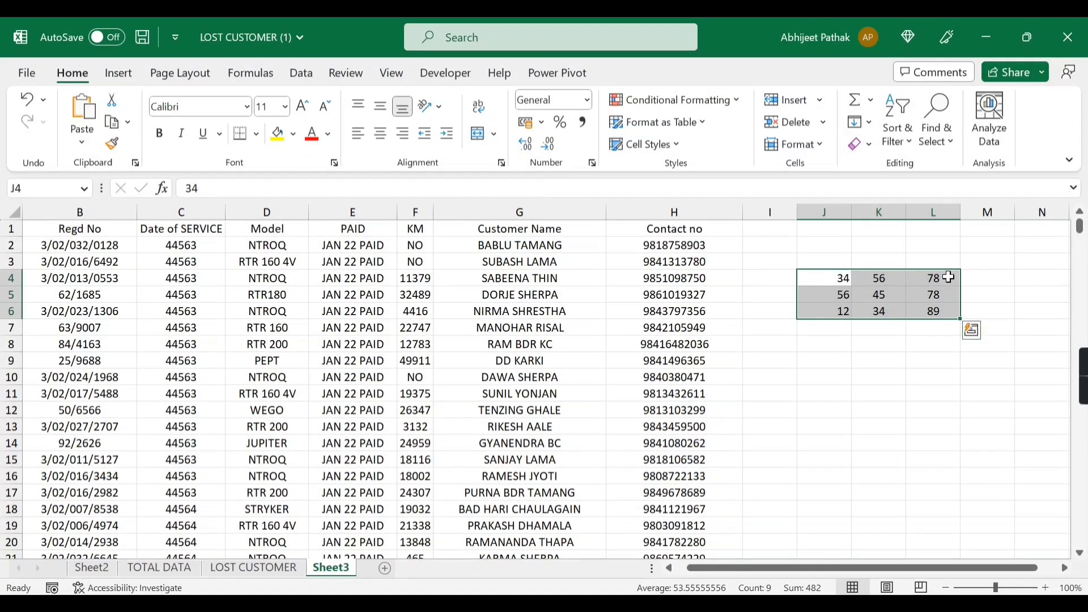
left_click(835, 282)
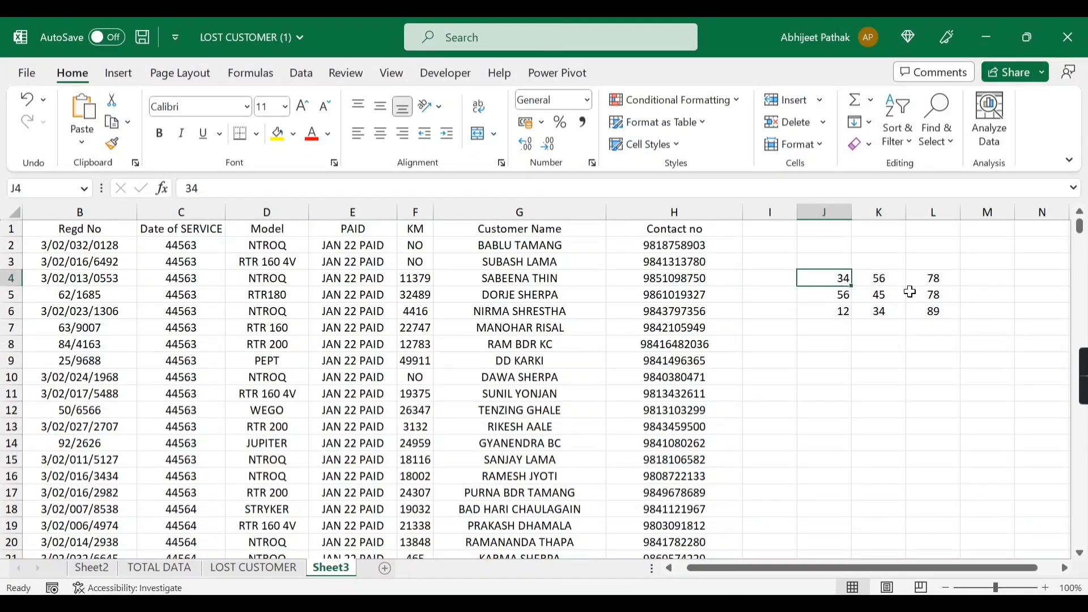
left_click(936, 280)
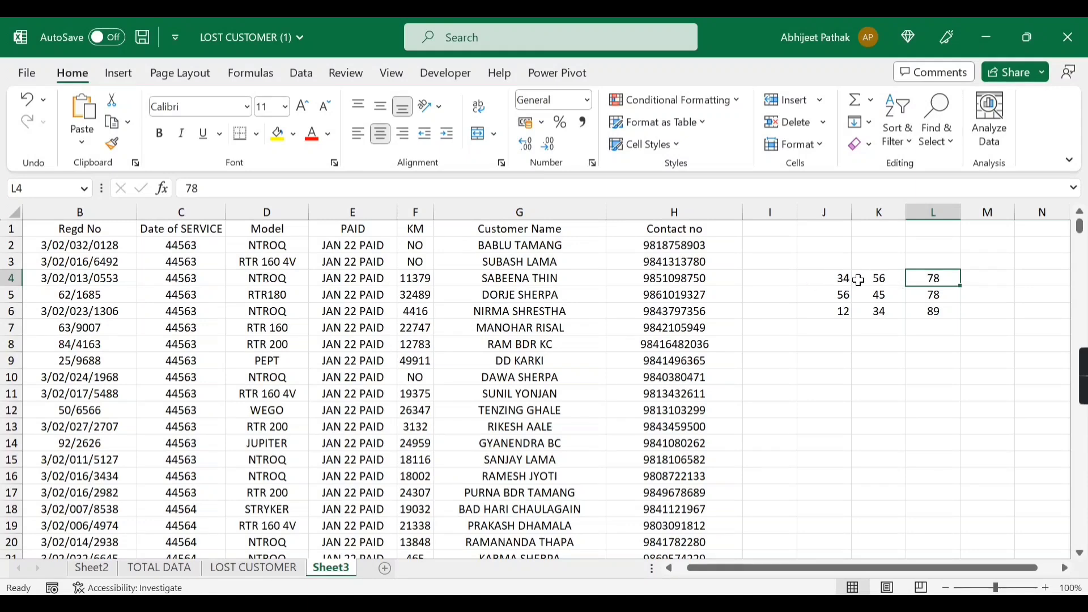
left_click(876, 328)
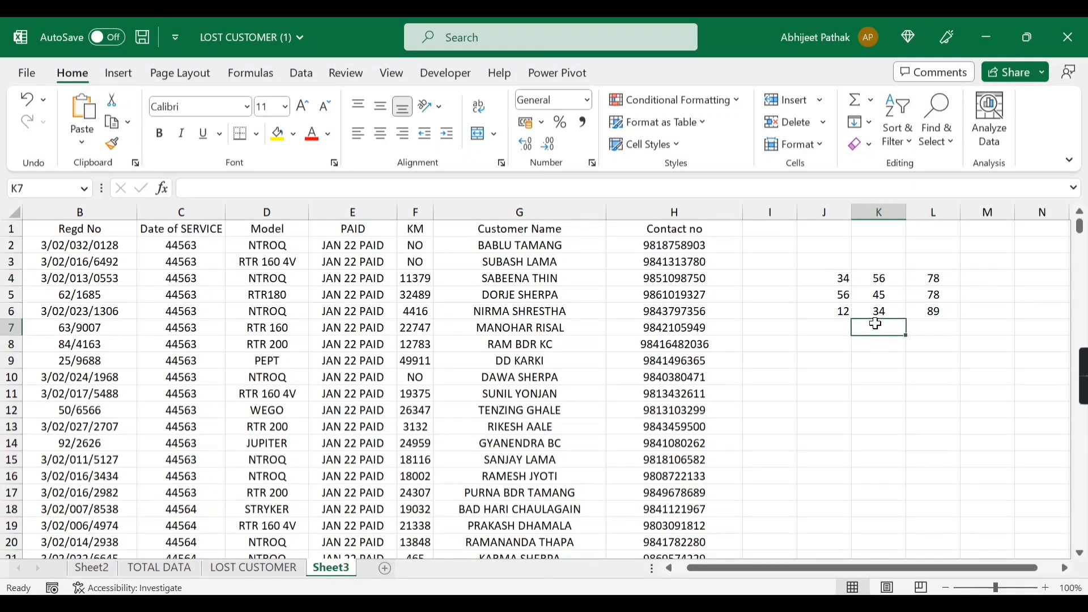
- Select J4:L6 with L4 as the active cell and apply Go To Special's Row differences option
mouse_move(836, 280)
left_mouse_down()
mouse_move(839, 309)
mouse_move(879, 304)
mouse_move(873, 314)
left_mouse_up()
left_click_drag(938, 278, 940, 309)
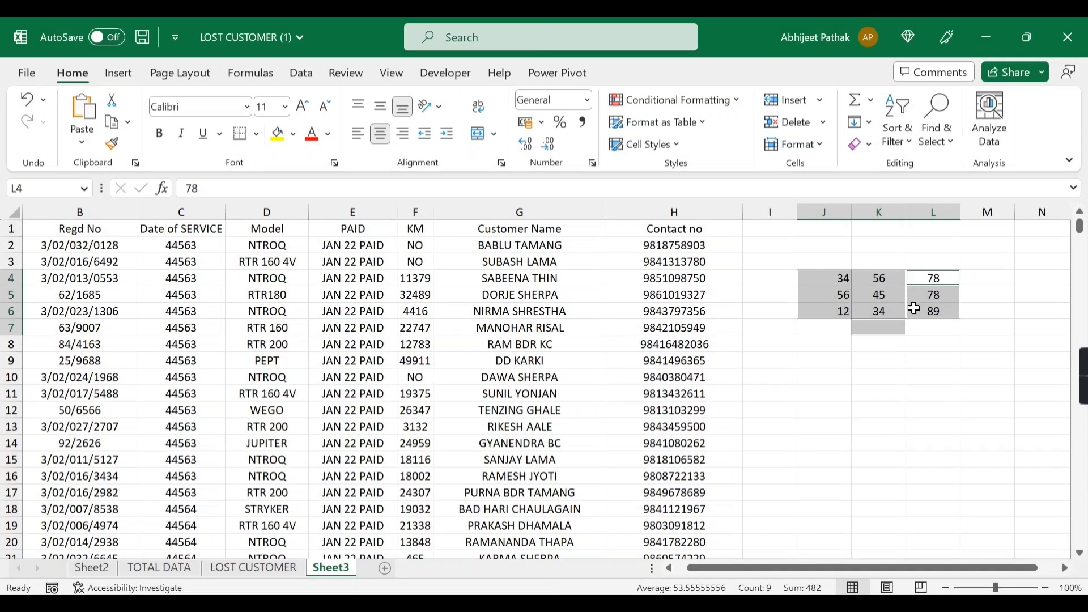
key("ctrl+g")
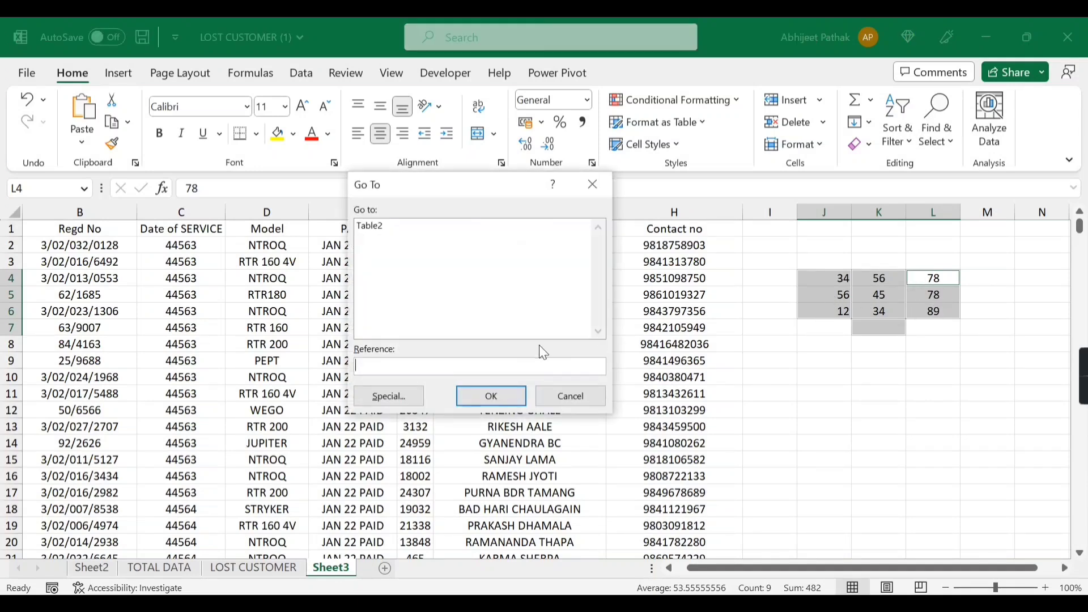
left_click(393, 404)
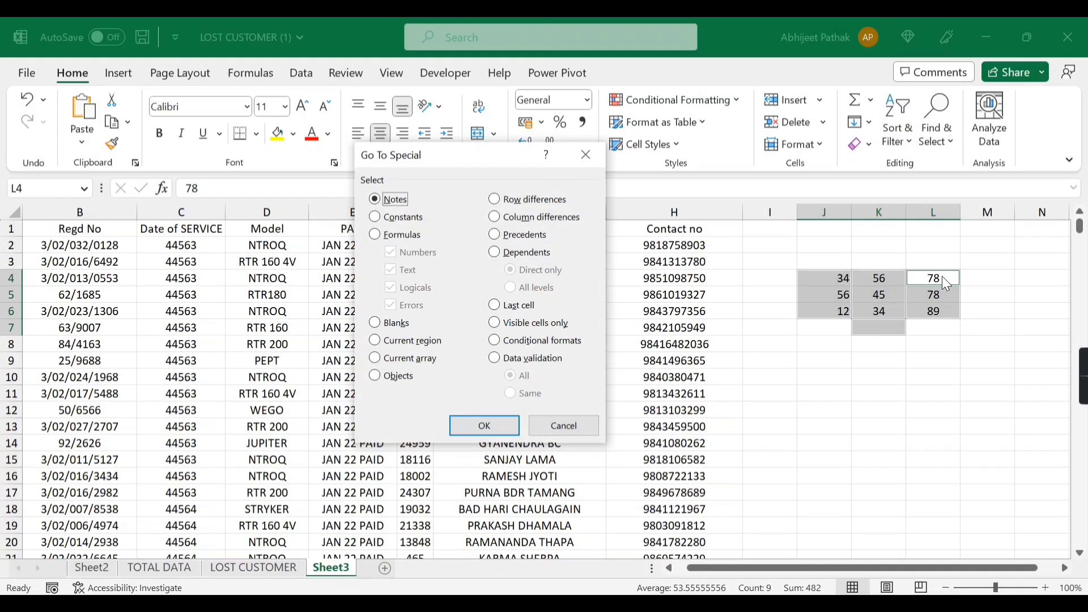
left_click(494, 200)
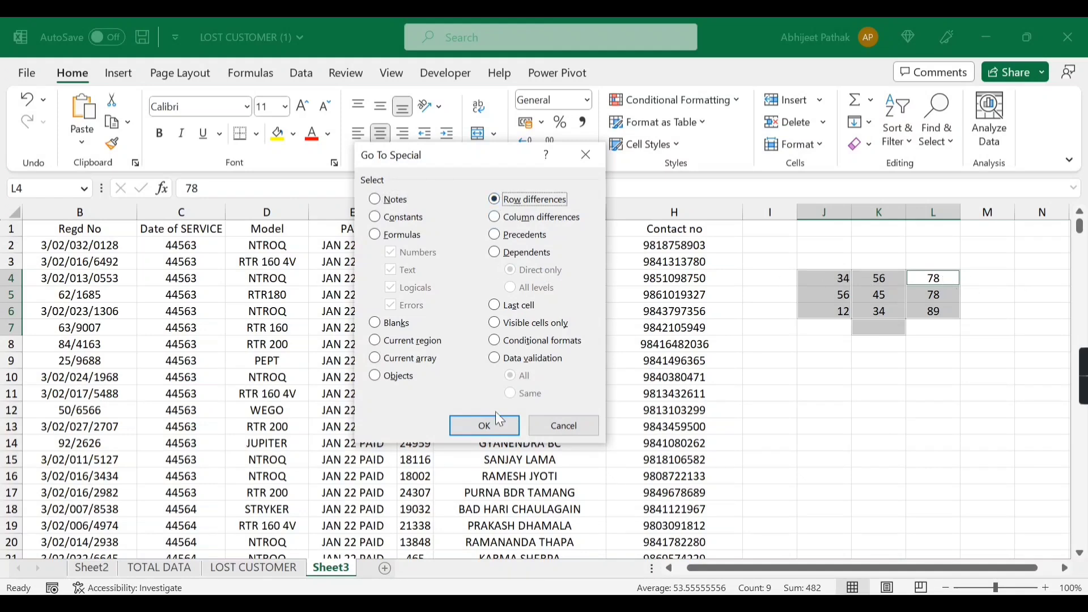
left_click(485, 426)
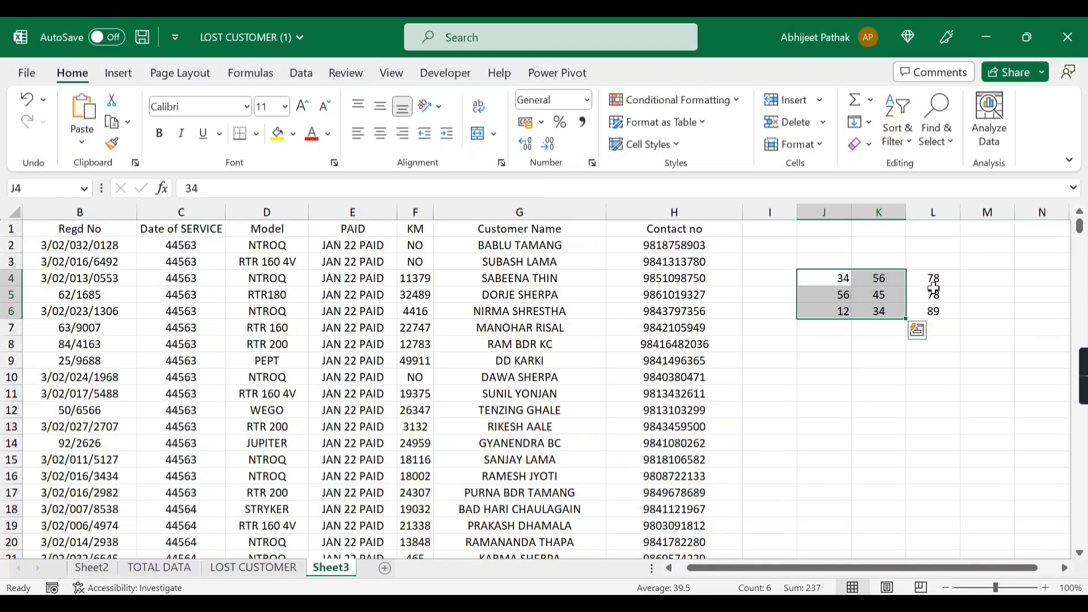
- Select J4:J6, L4:L6 and K4:K6 together, taking K4:K6 last to make K4 the active comparison cell, and clear the selection
left_click_drag(878, 278, 878, 312)
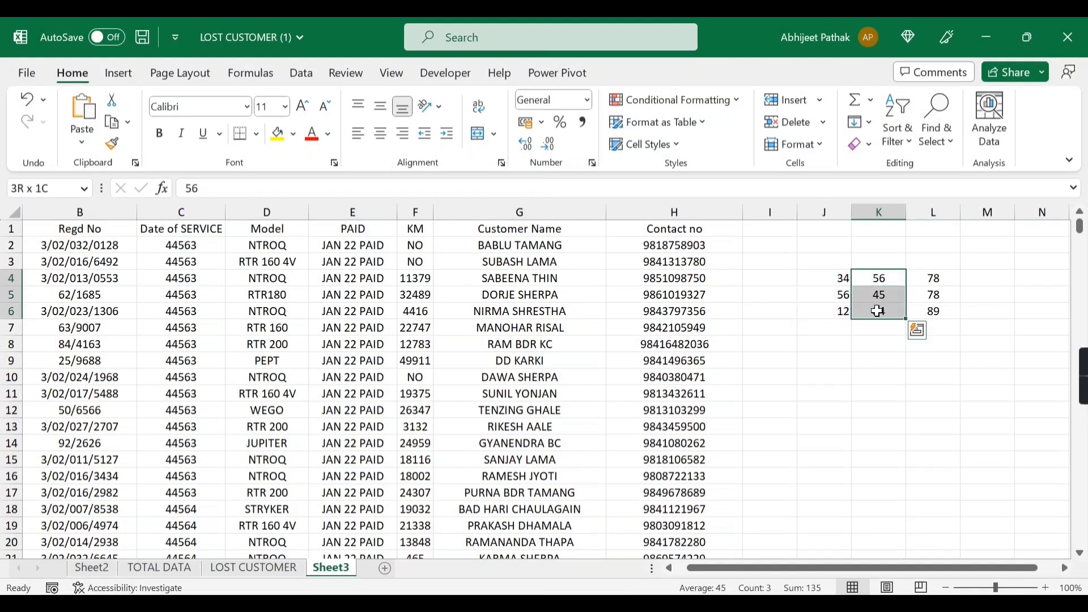
left_click(883, 344)
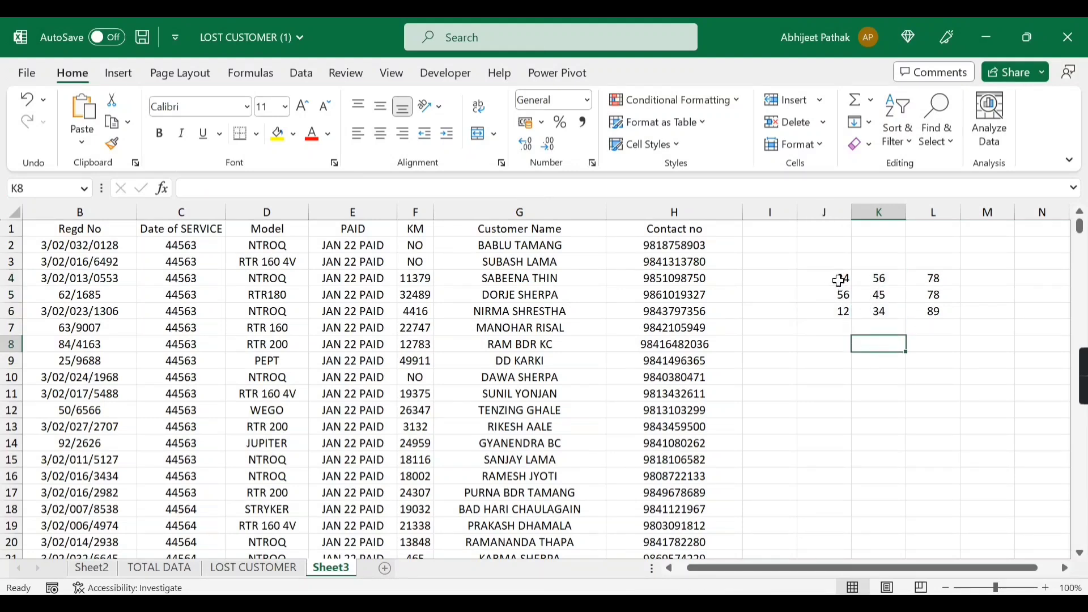
left_click_drag(841, 281, 839, 310)
left_click_drag(930, 279, 934, 314)
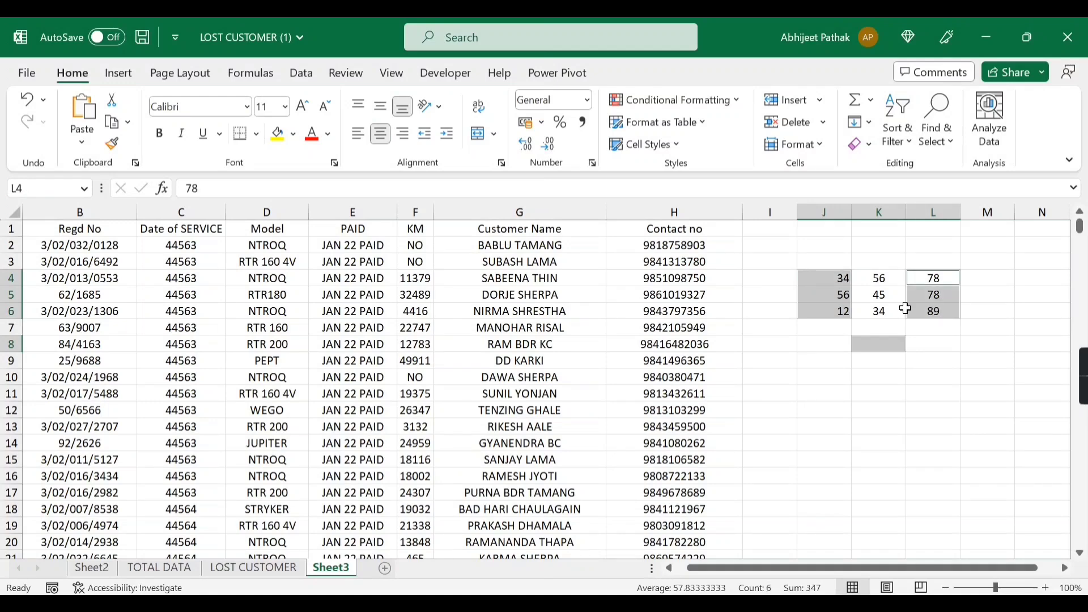
left_click_drag(877, 277, 880, 307)
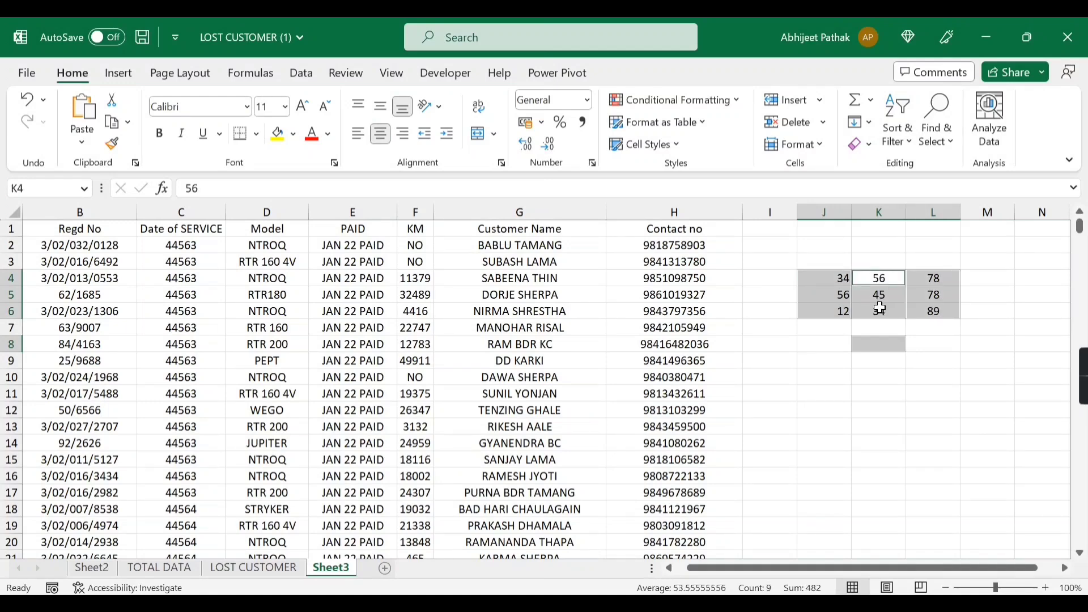
left_click(867, 376)
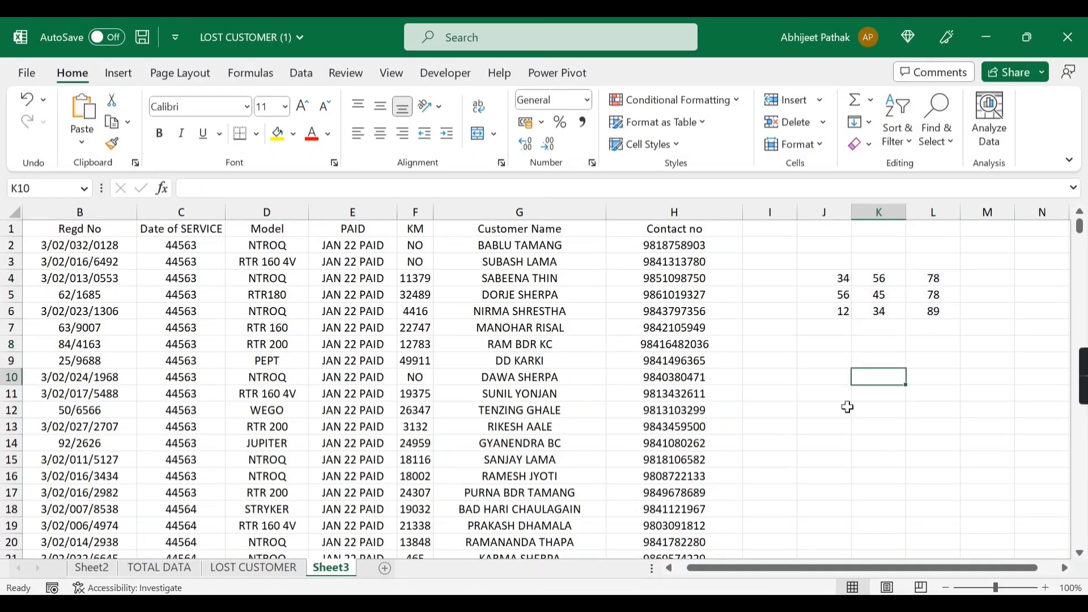
- Examine the J4:L6 number block as a whole and row by row across J4:L4, J5:L5 and J6:L6
left_click_drag(838, 282, 919, 313)
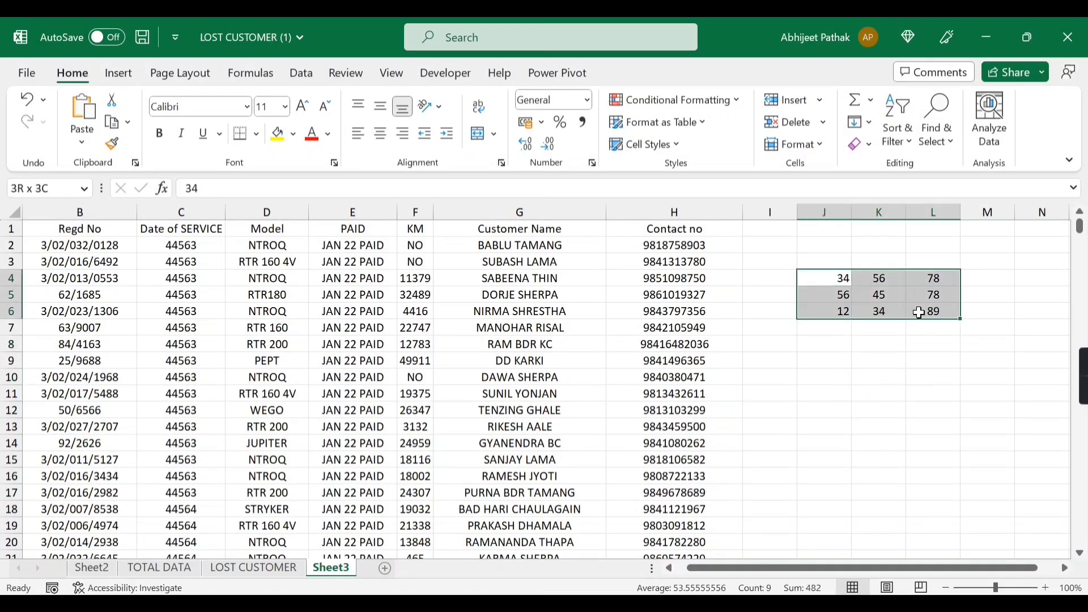
left_click_drag(843, 283, 935, 309)
left_click_drag(840, 282, 929, 312)
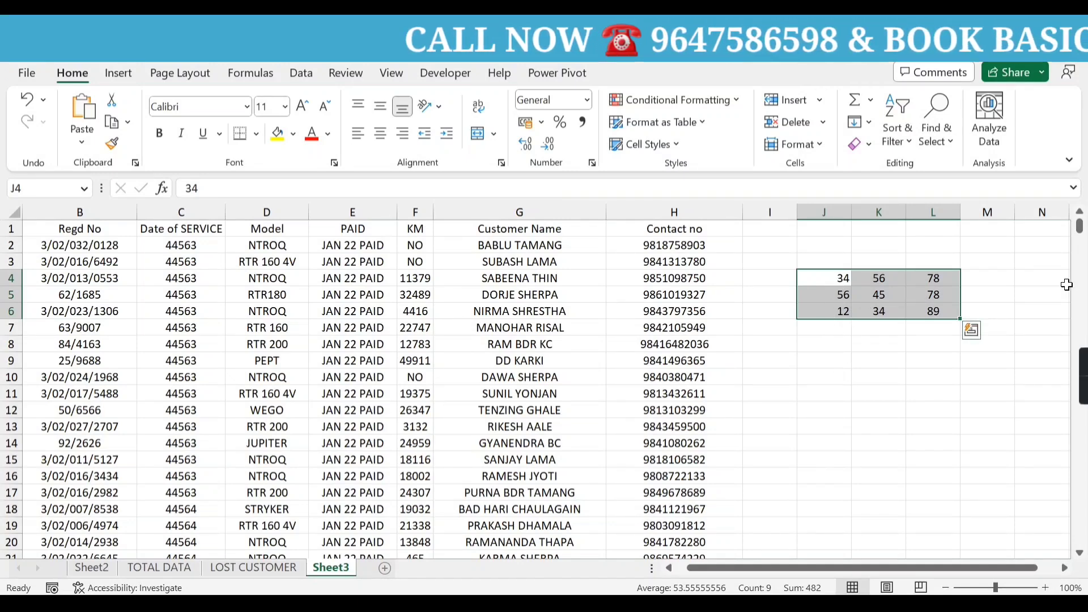
left_click(837, 279)
left_click_drag(837, 278, 934, 279)
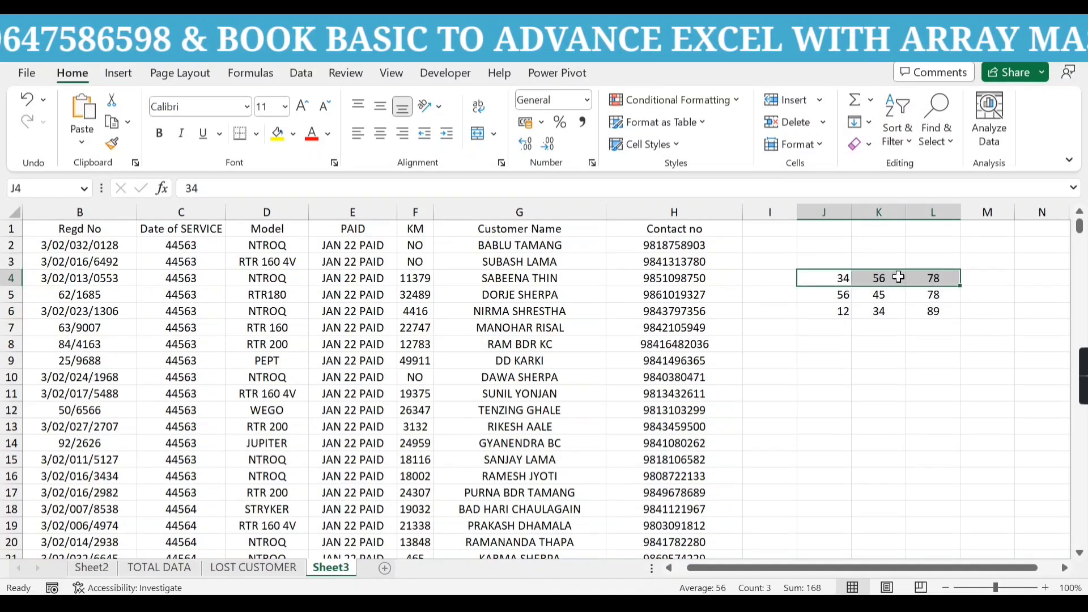
left_click(949, 278)
left_click_drag(824, 306, 911, 311)
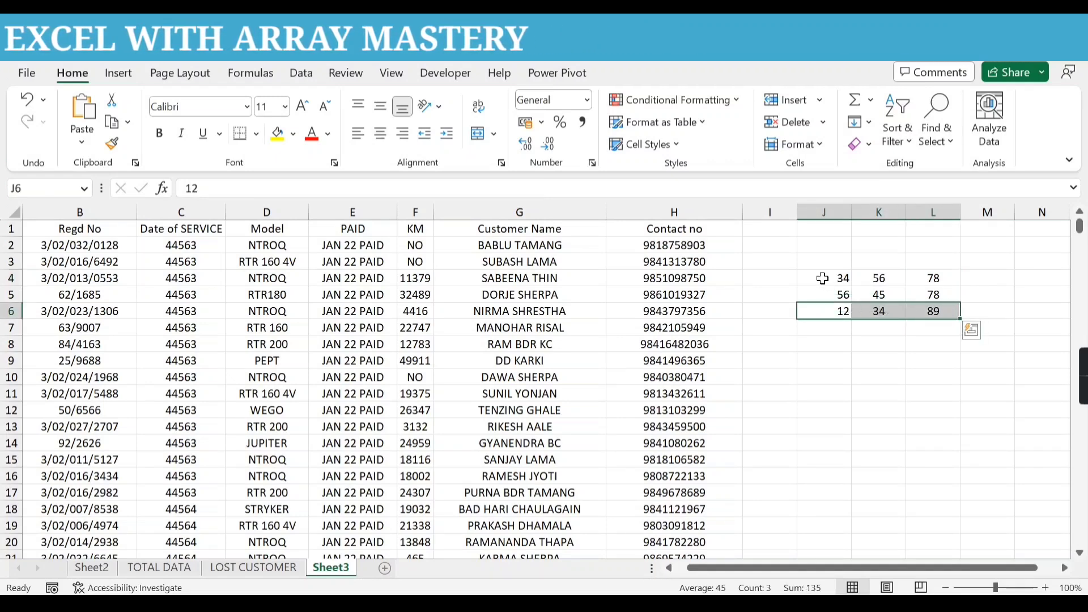
left_click(848, 278)
left_click_drag(841, 278, 934, 318)
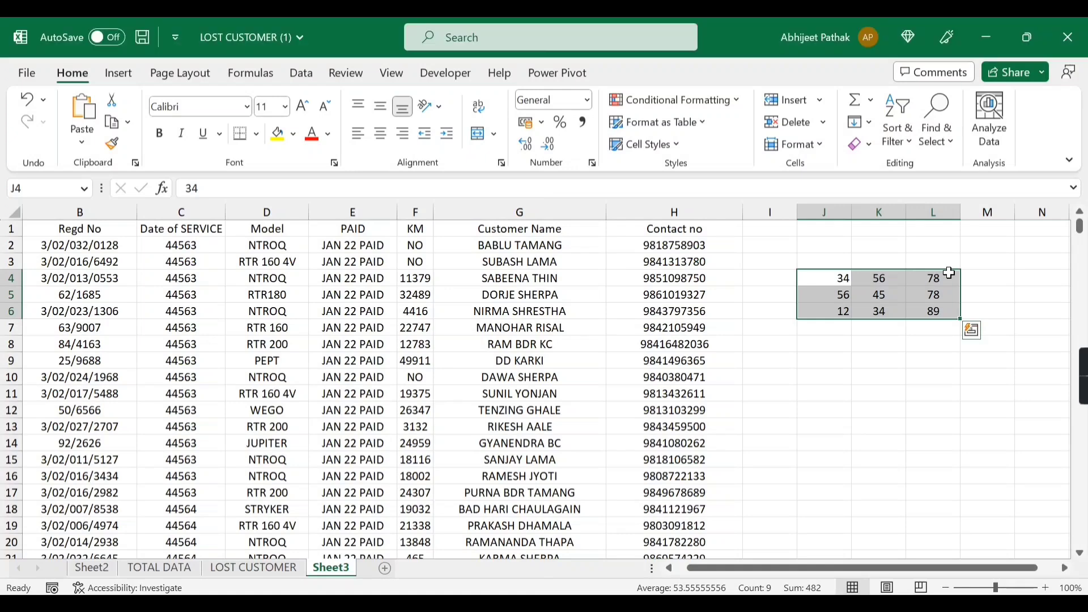
left_click_drag(838, 295, 924, 291)
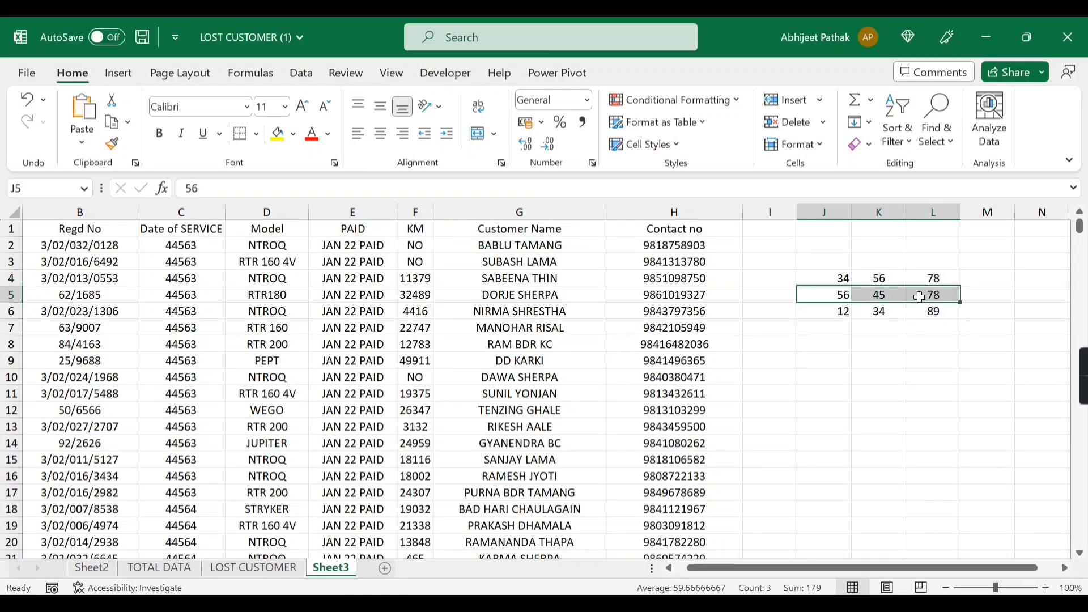
- Select J3, J4:L4, J6:L6 and finally J5:L5, leaving J5 active, and apply Go To Special's Column differences option
left_click(839, 264)
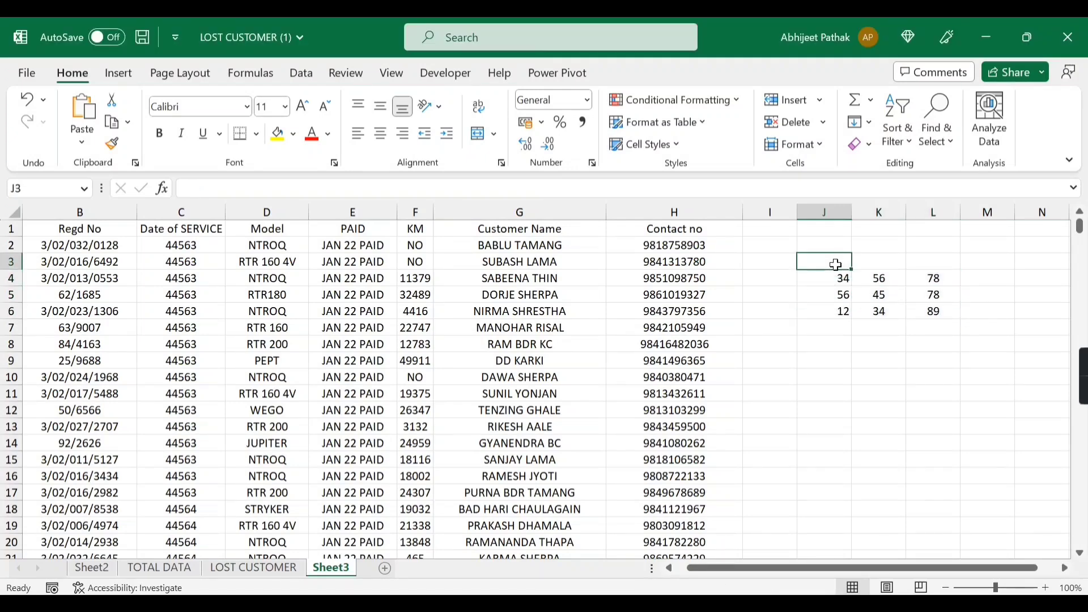
left_click_drag(839, 277, 928, 279, "ctrl")
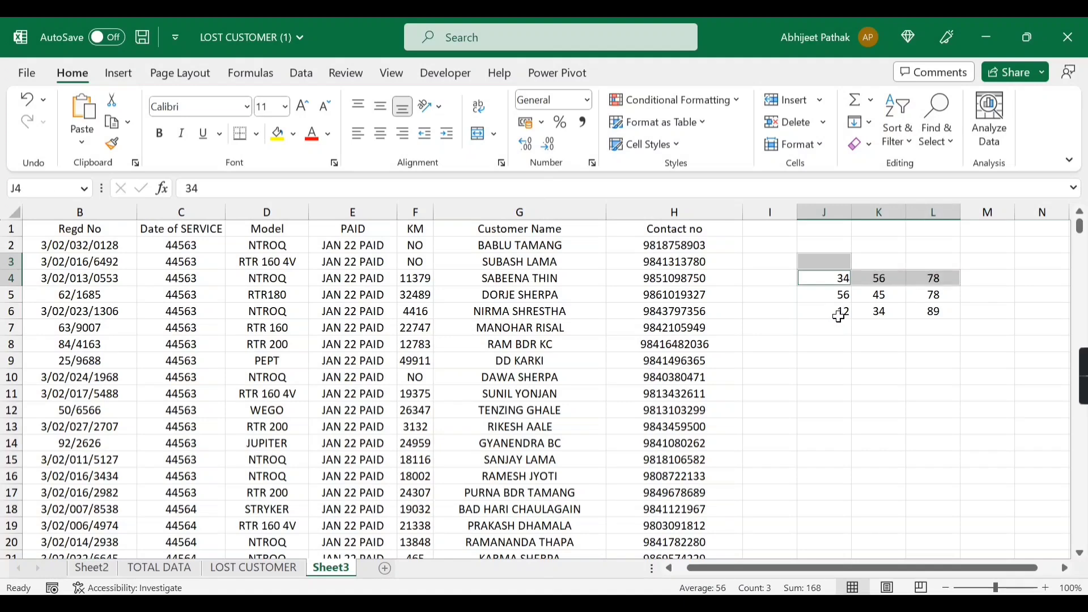
left_click_drag(838, 312, 934, 312, "ctrl")
left_click_drag(826, 297, 941, 292, "ctrl")
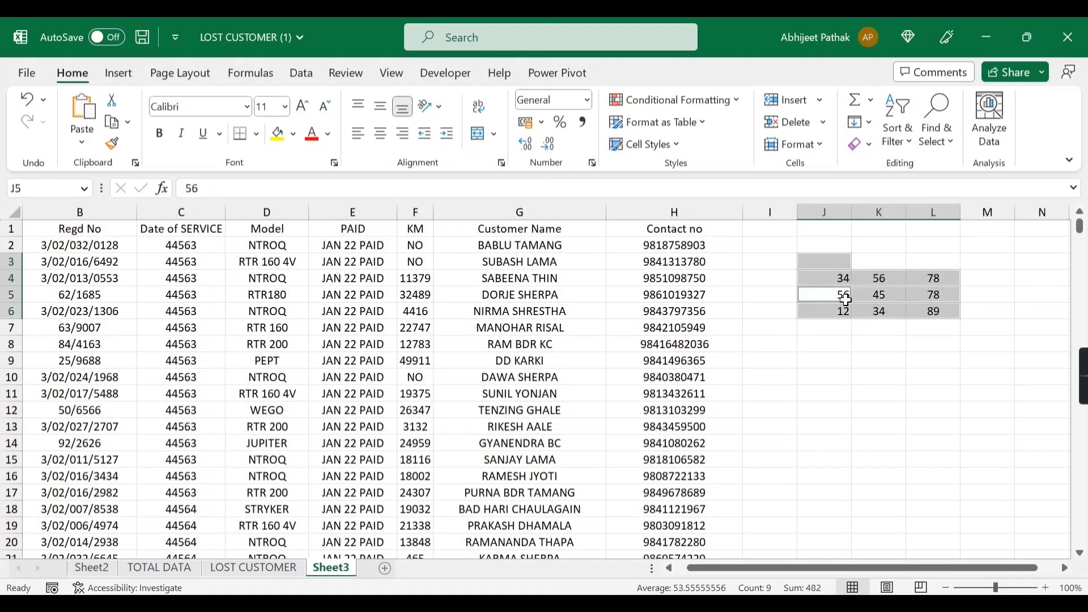
key("ctrl+g")
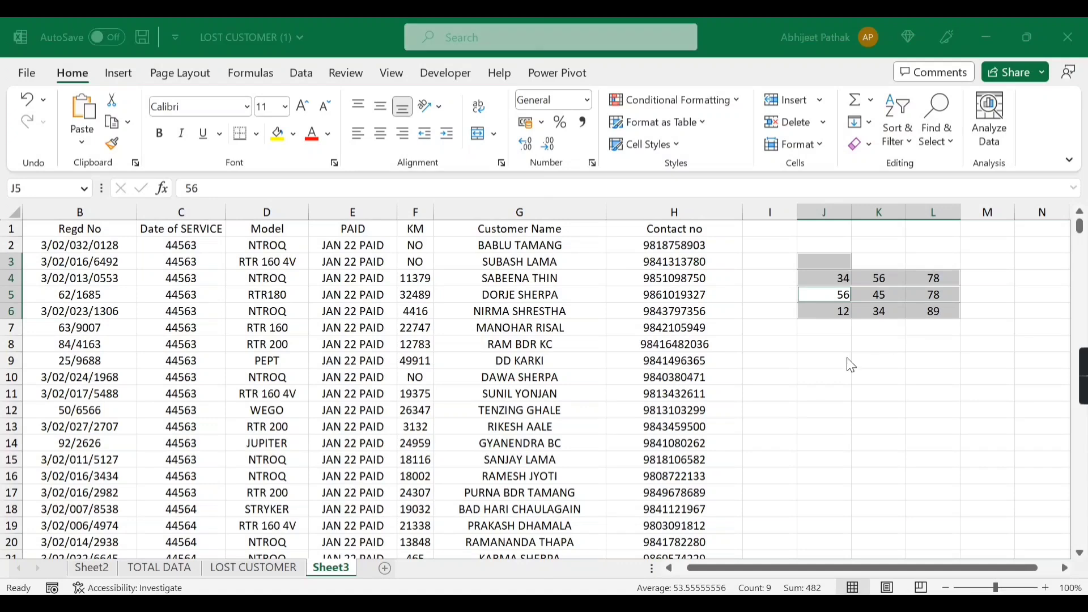
left_click(394, 400)
left_click(525, 220)
left_click(494, 425)
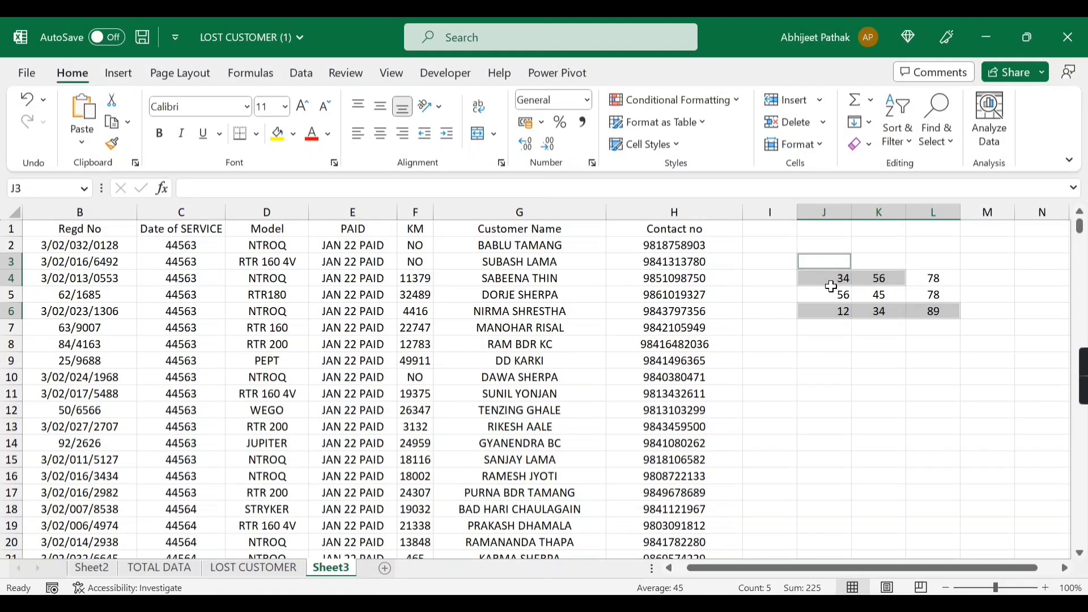
- Compare the values of columns J and K within rows 4 and 5 of the number block
left_click(833, 293)
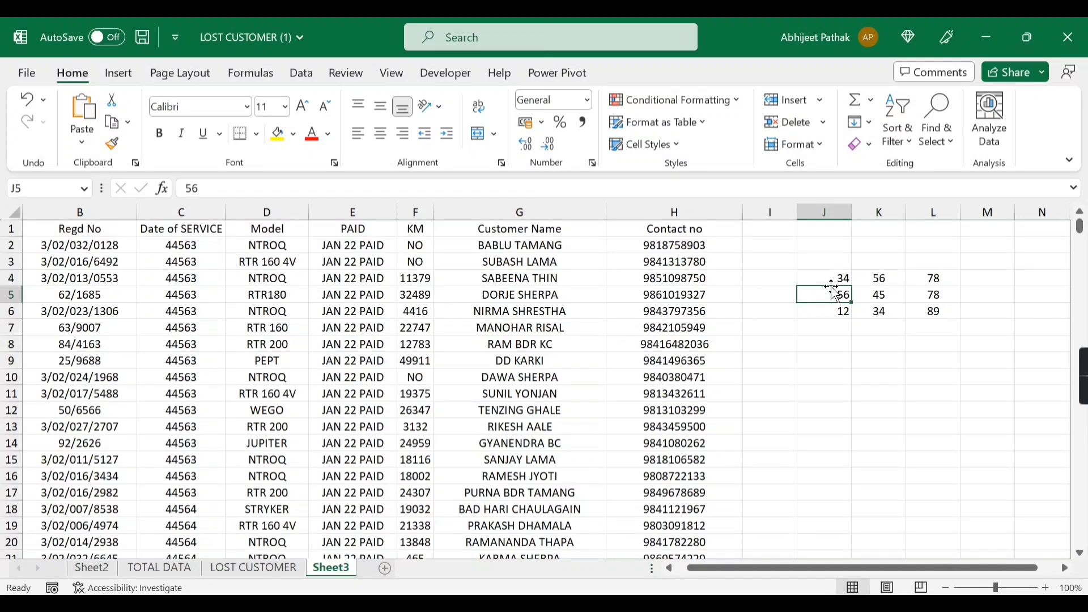
left_click_drag(838, 278, 859, 304)
left_click_drag(833, 279, 860, 309)
left_click(837, 282)
left_click(879, 279)
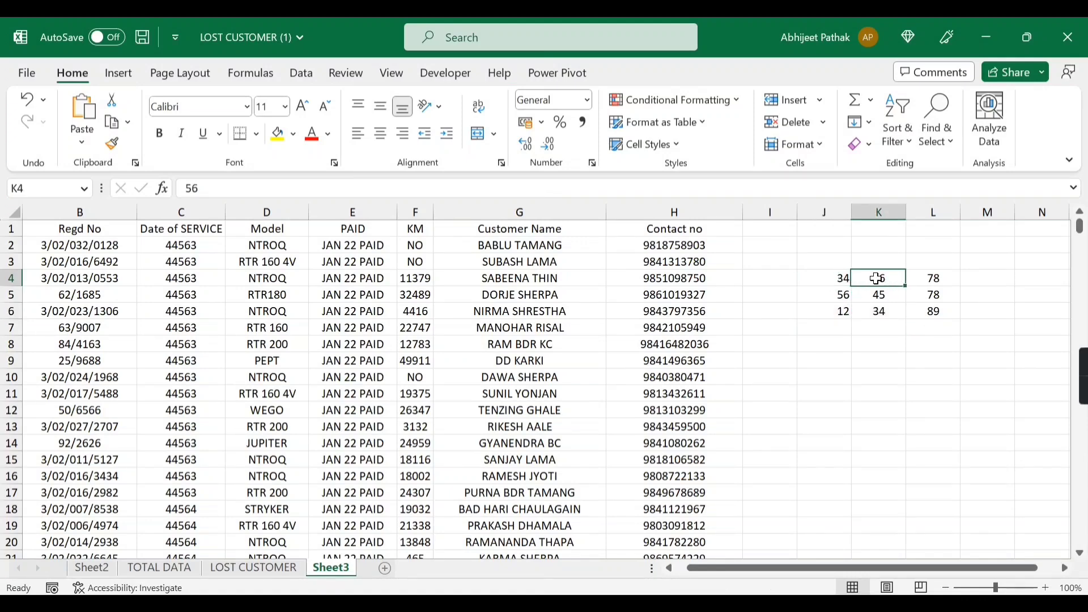
left_click(847, 296)
left_click(891, 292)
left_click_drag(840, 295, 891, 293)
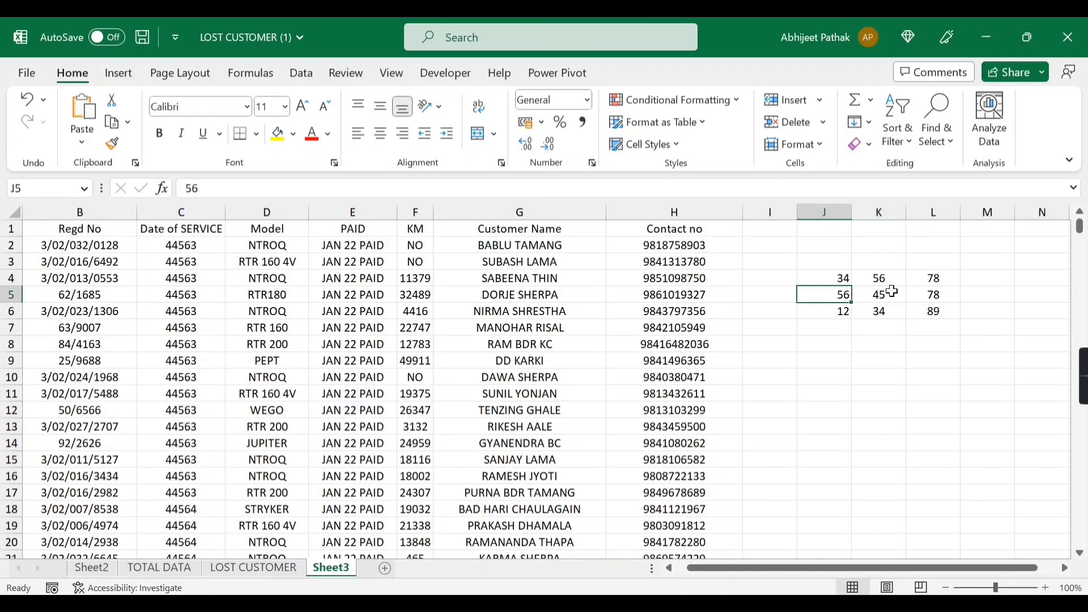
left_click(893, 292)
- Examine the values running down column J from J4 and across the full columns J to L
left_click(847, 277)
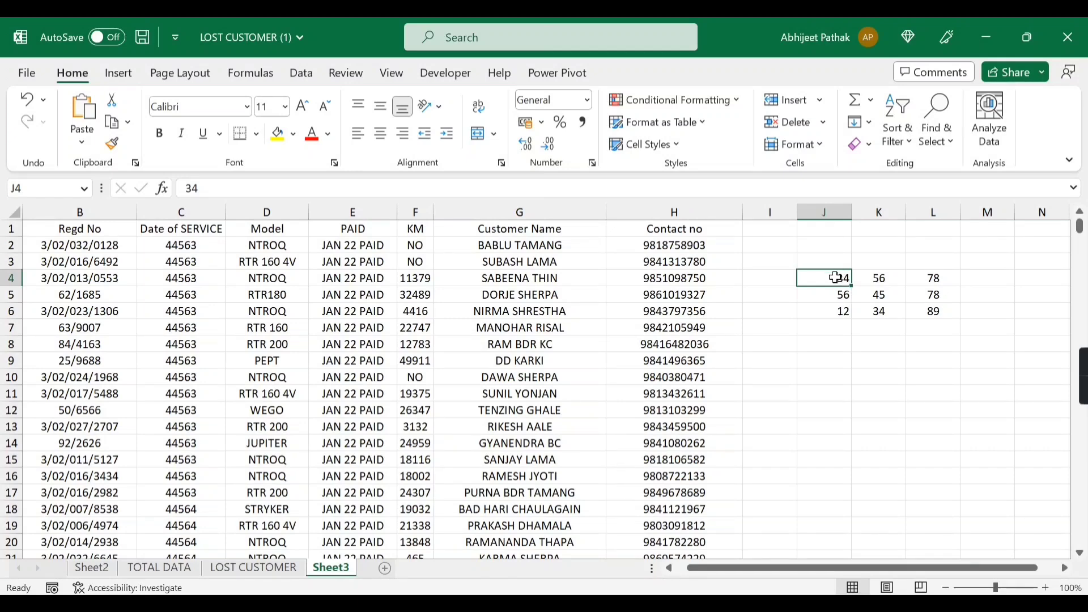
left_click_drag(837, 303, 835, 377)
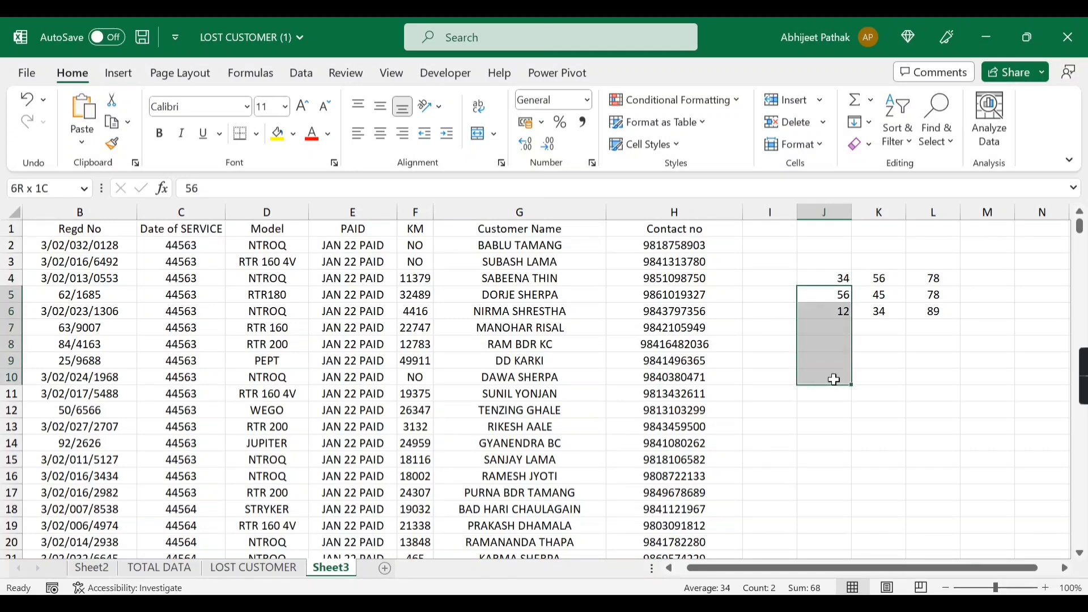
left_click(837, 279)
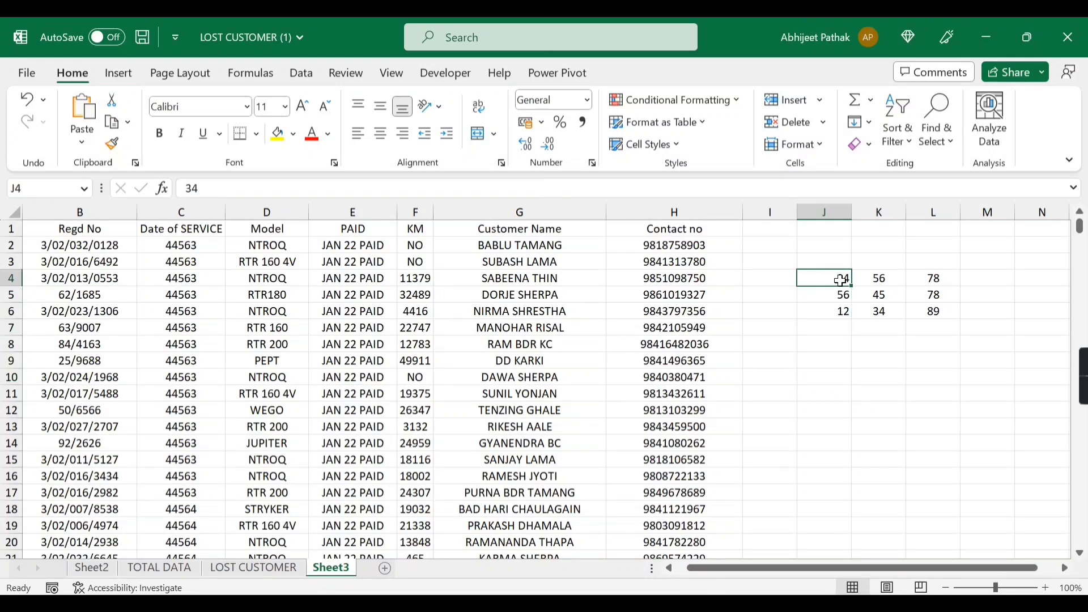
left_click_drag(829, 212, 914, 219)
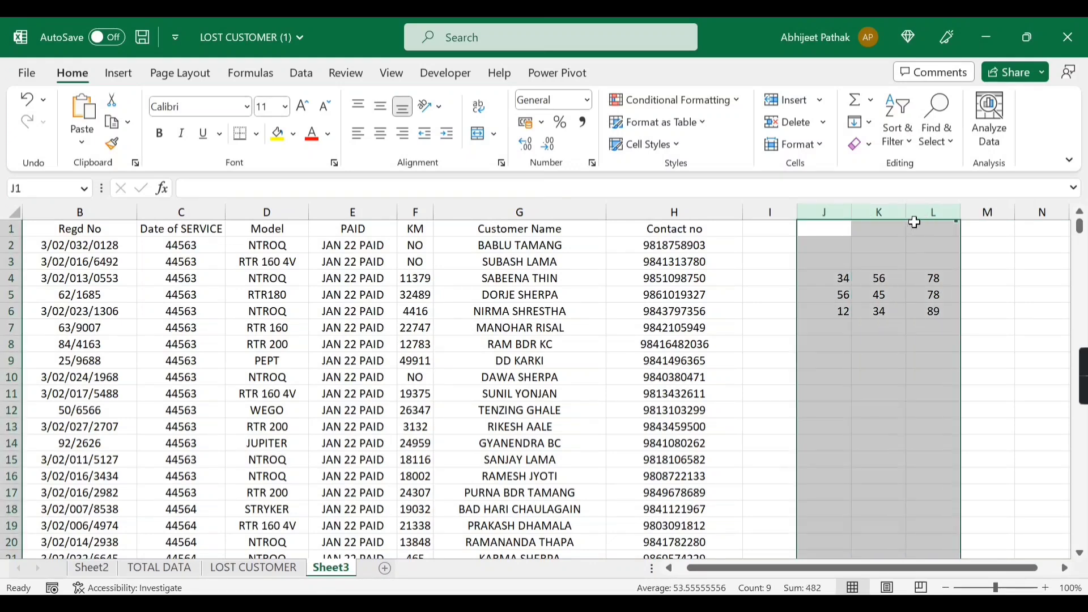
left_click(779, 324)
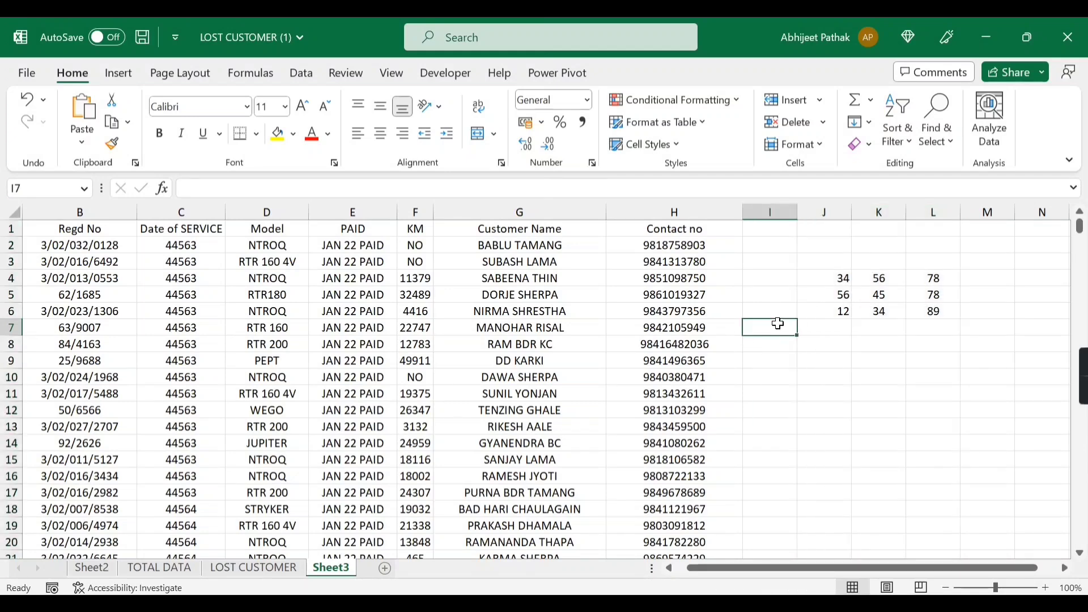
- Review the available Go To Special options and close the dialog without applying any
key("ctrl+g")
key("alt+s")
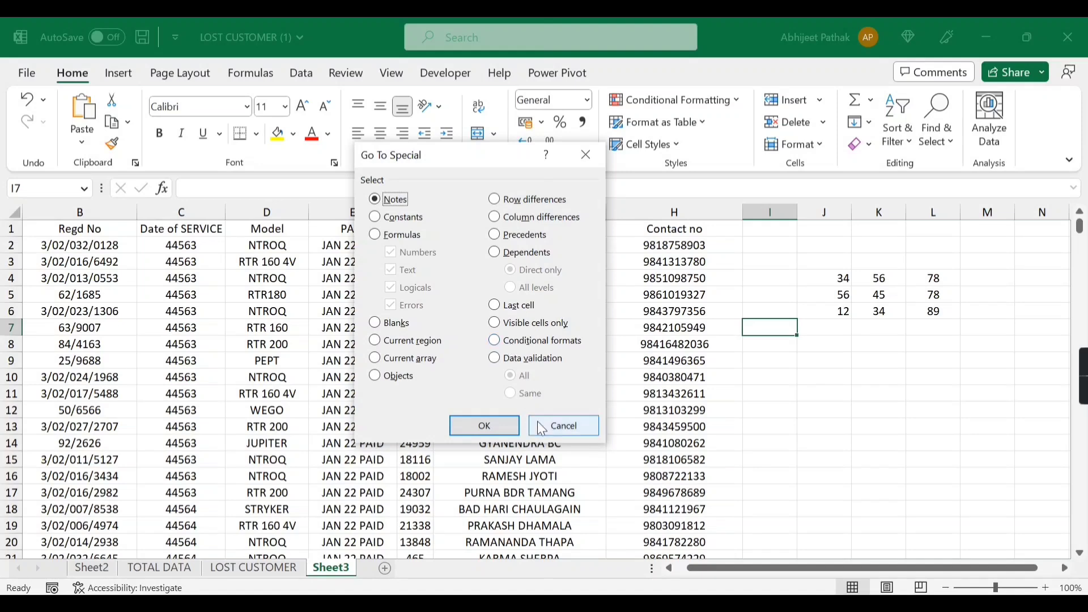
left_click(564, 426)
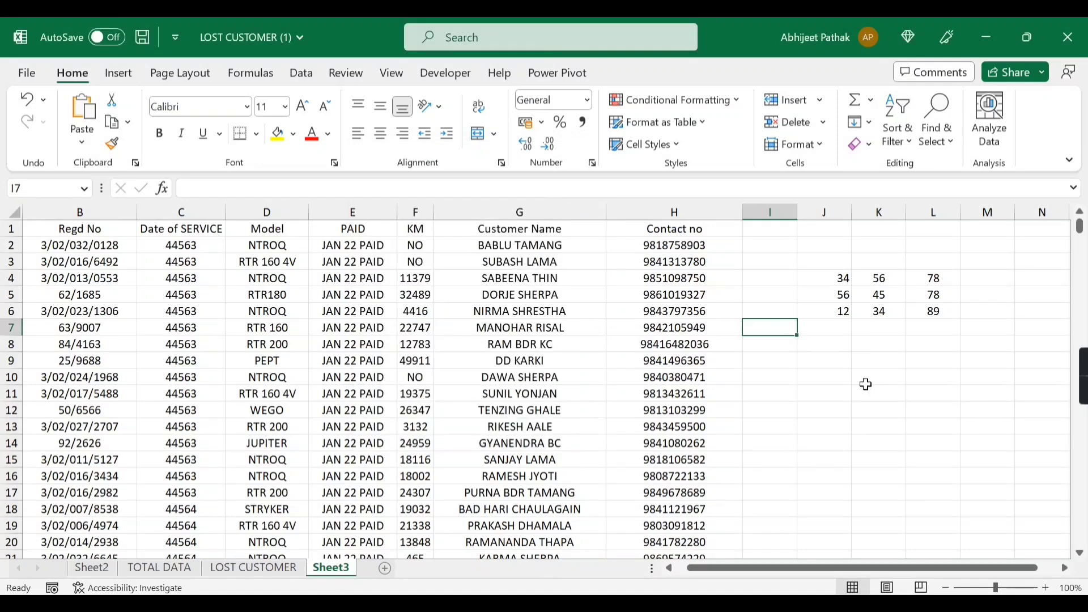